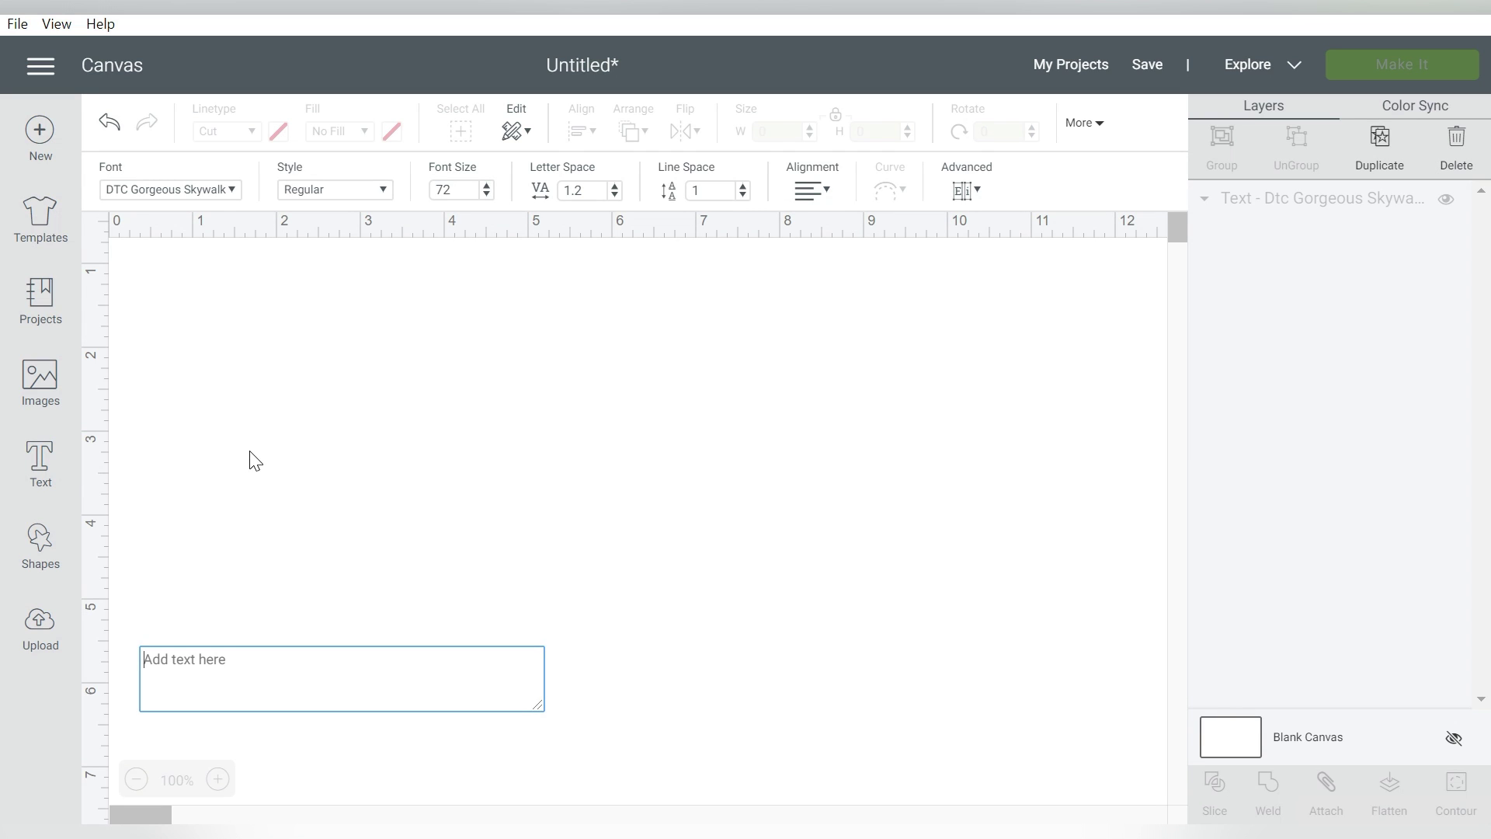
Step: Enter the text MOM, enlarge it to about 6.8 by 2.7 inches and reposition it on the canvas
text(MOM)
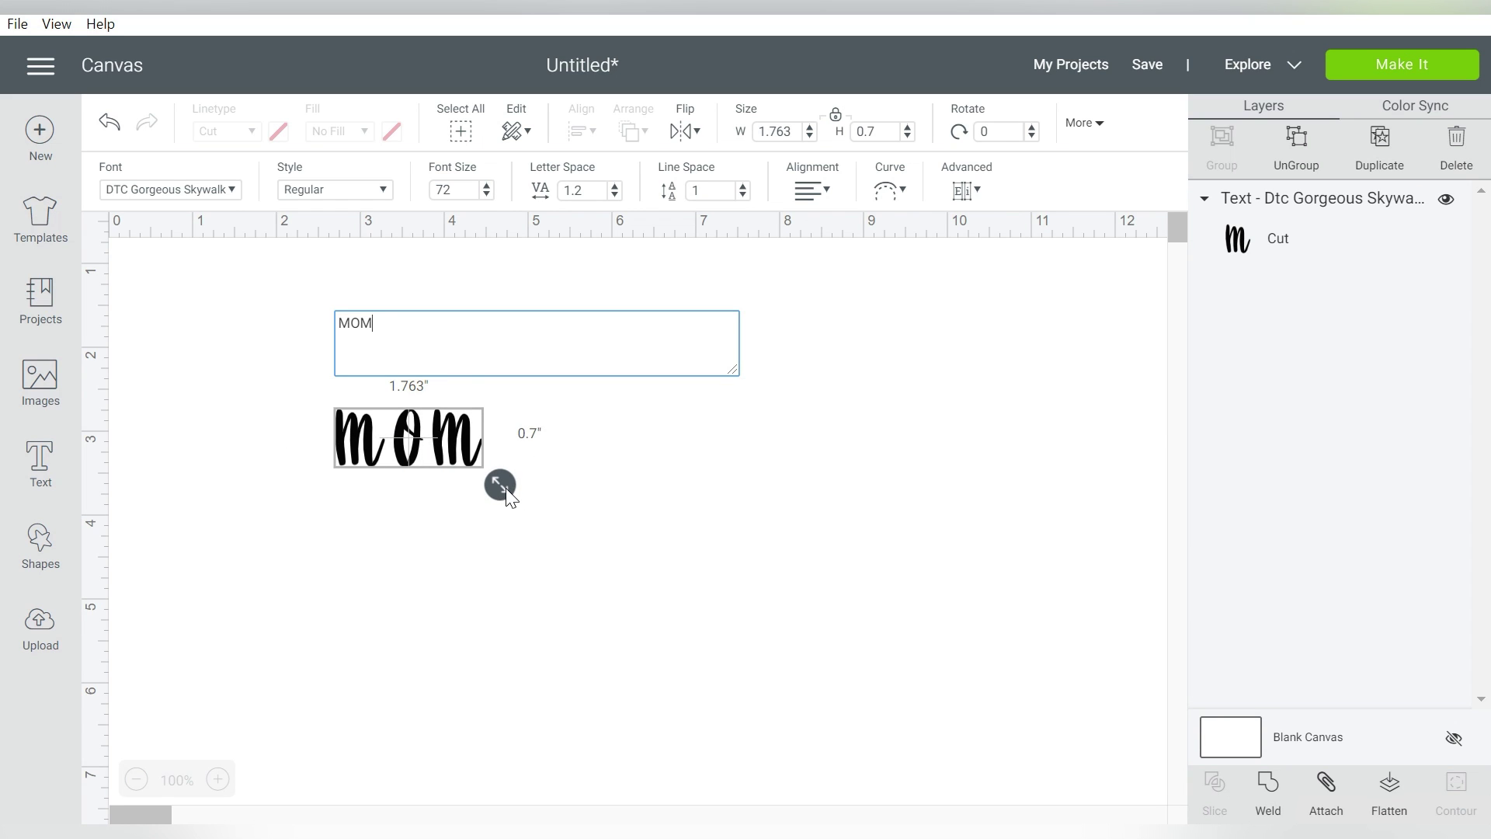
drag(506, 487, 928, 652)
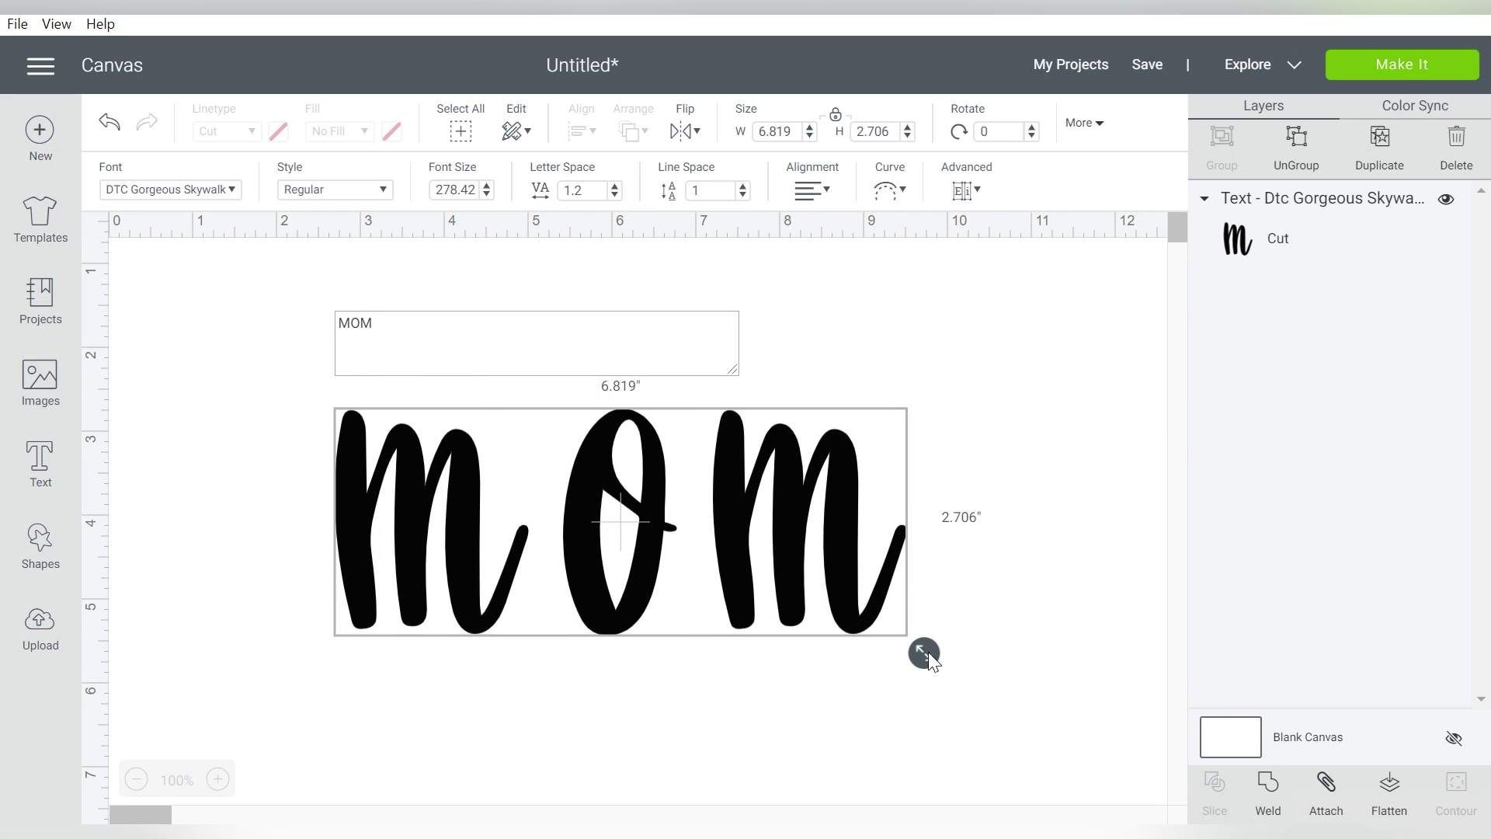
drag(439, 483, 399, 422)
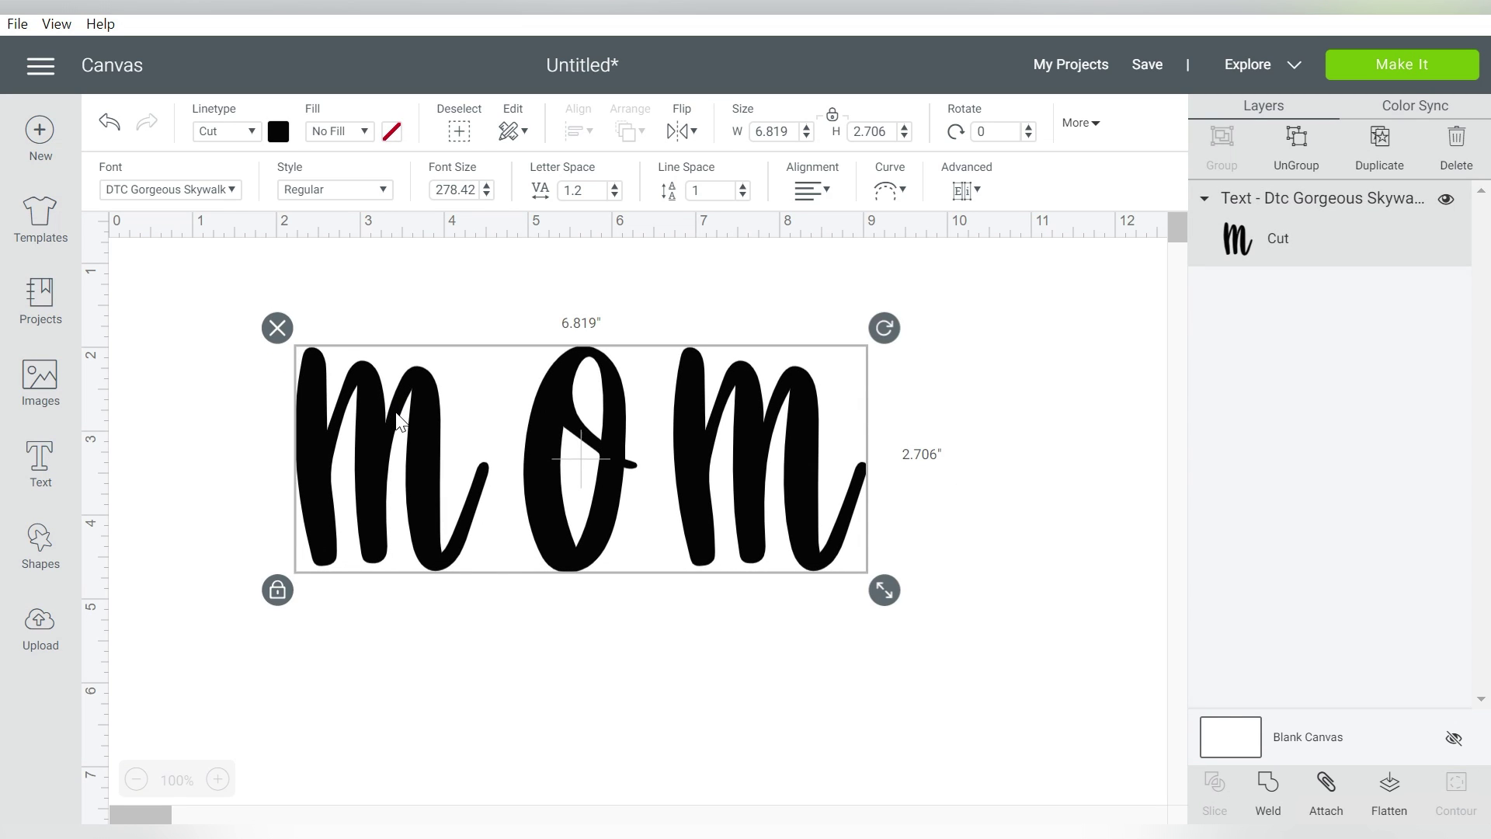
Step: Search the system fonts for "uncle grump" and apply the Uncle Grump font to the MOM text
click(128, 194)
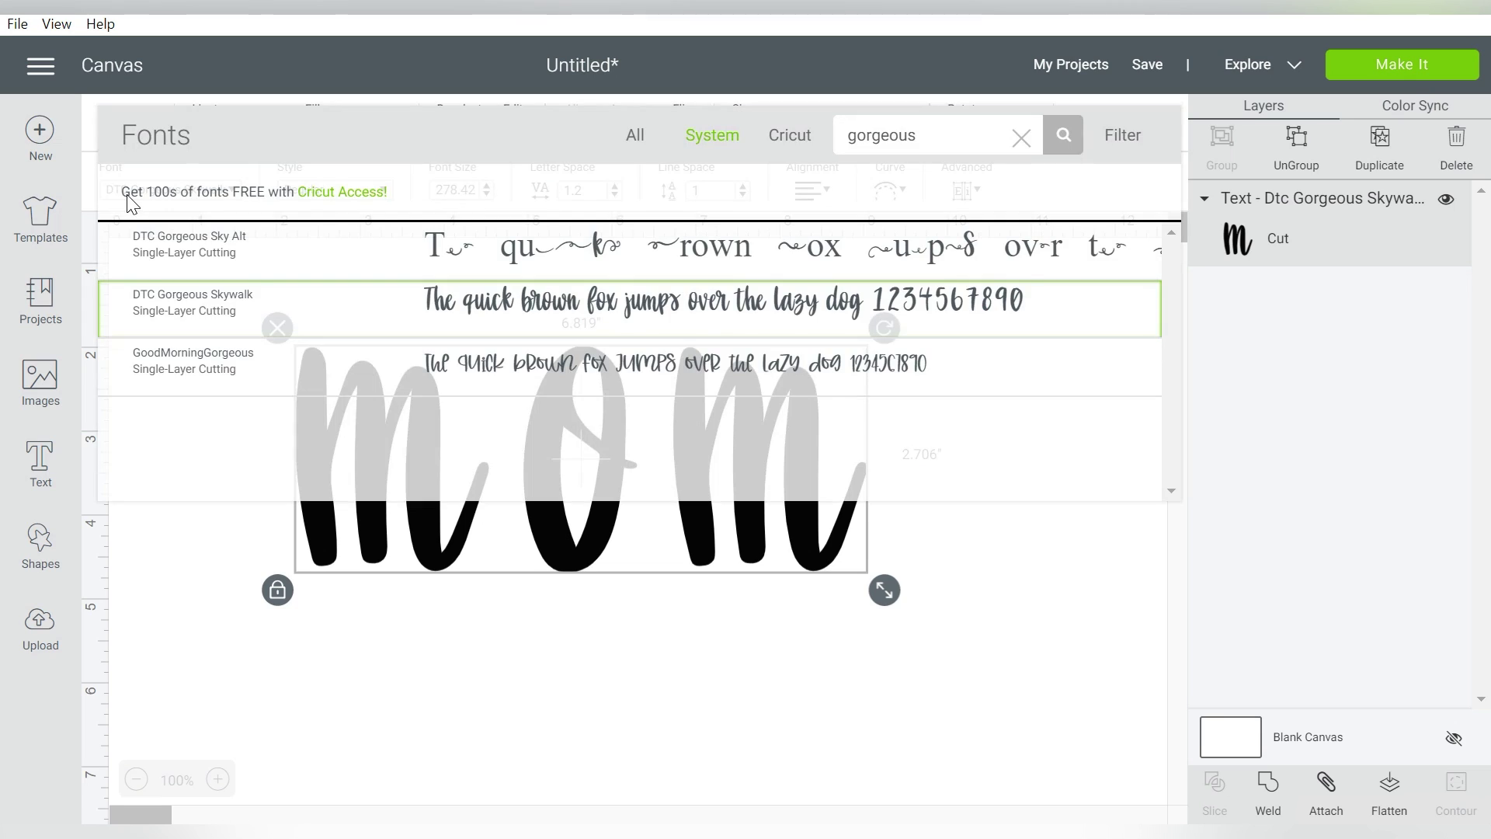
click(1017, 138)
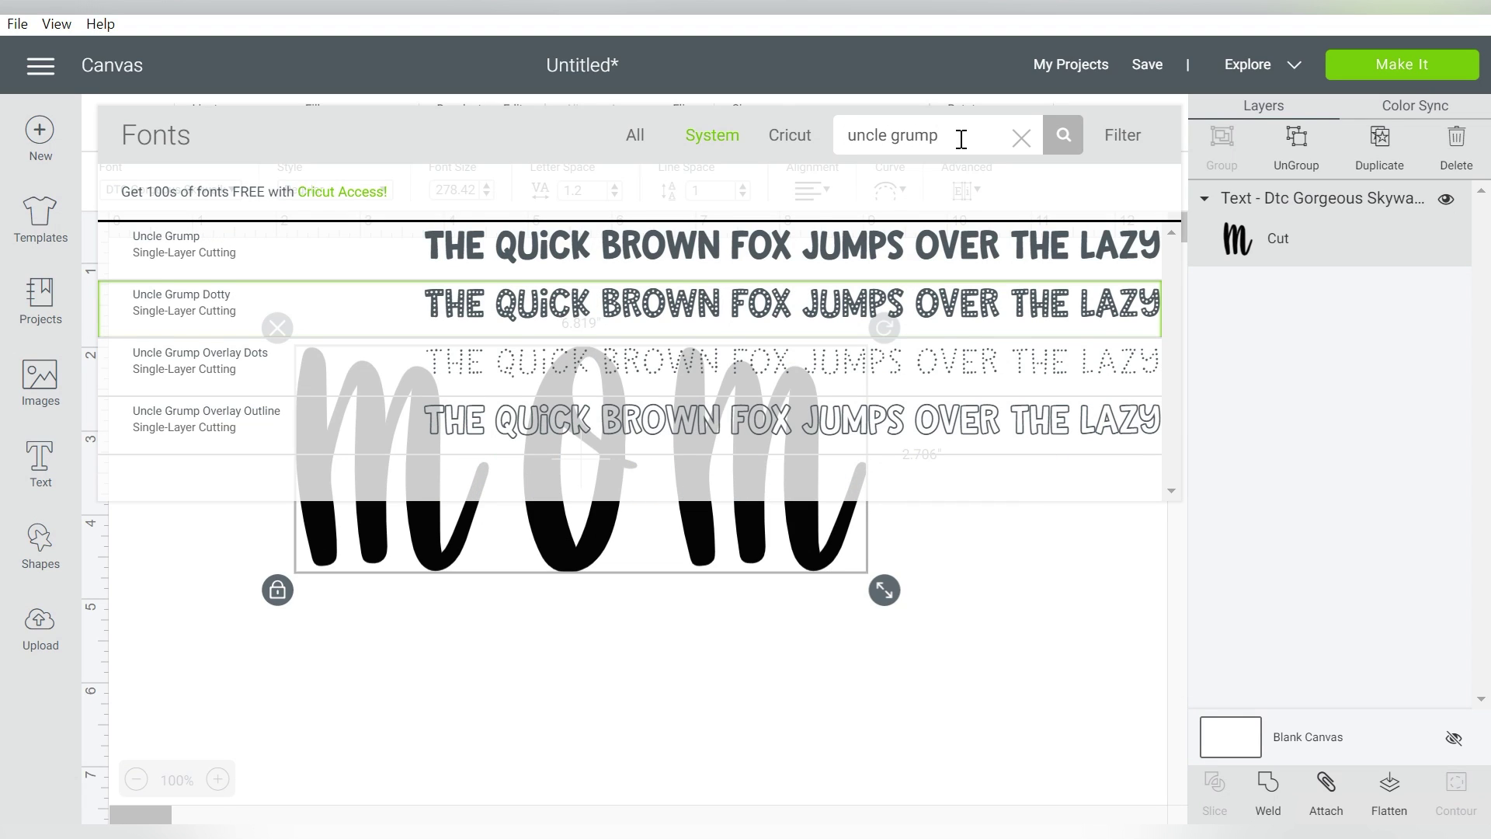
click(772, 261)
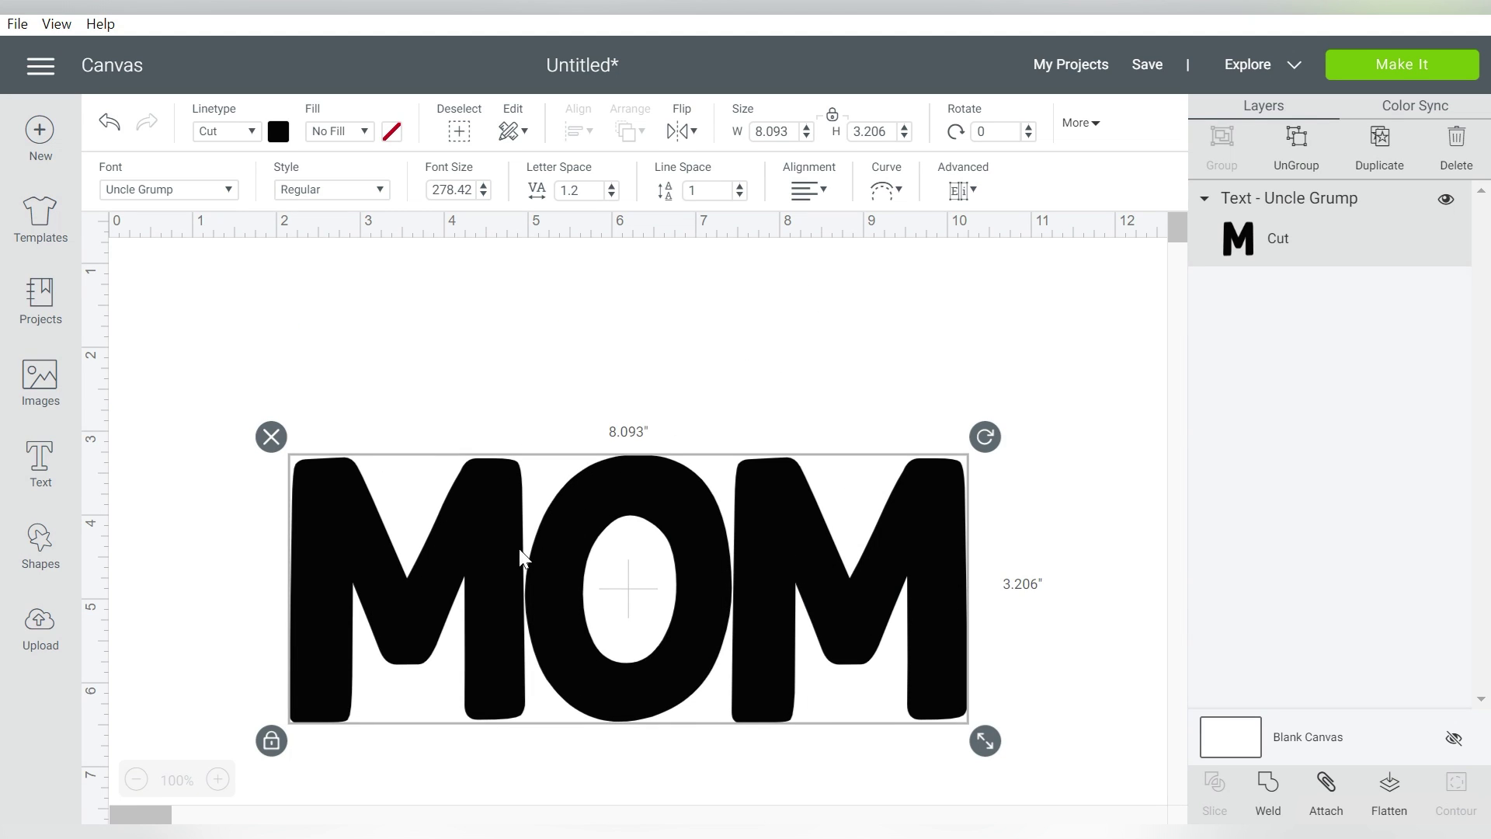
Step: Set the MOM text's letter space to 0 and enlarge it to about 11.1 by 4.4 inches
drag(518, 549, 435, 359)
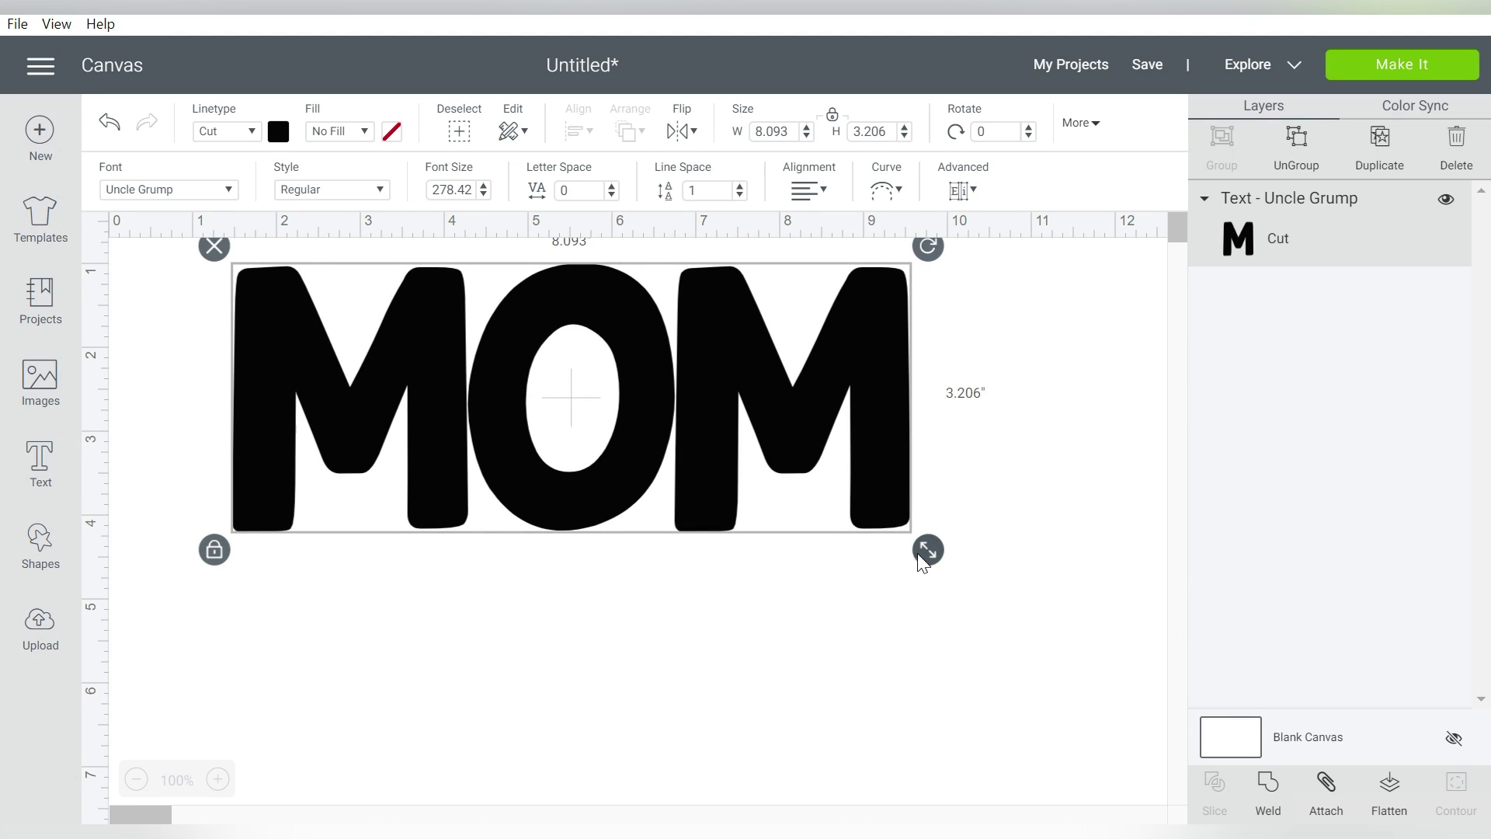
drag(929, 552, 983, 661)
drag(896, 404, 836, 416)
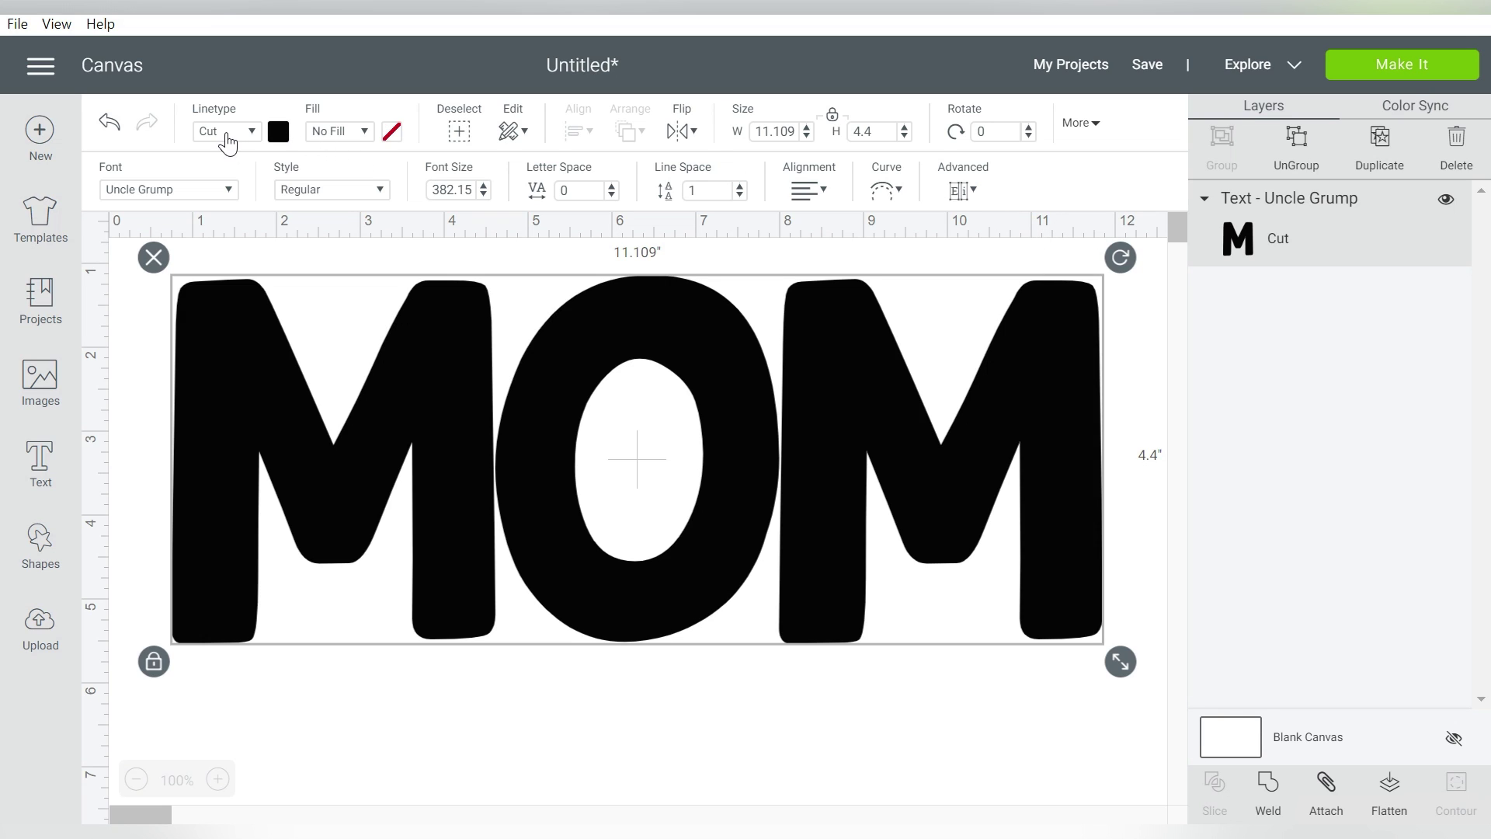
Step: Change the MOM text's linetype to Score
click(228, 141)
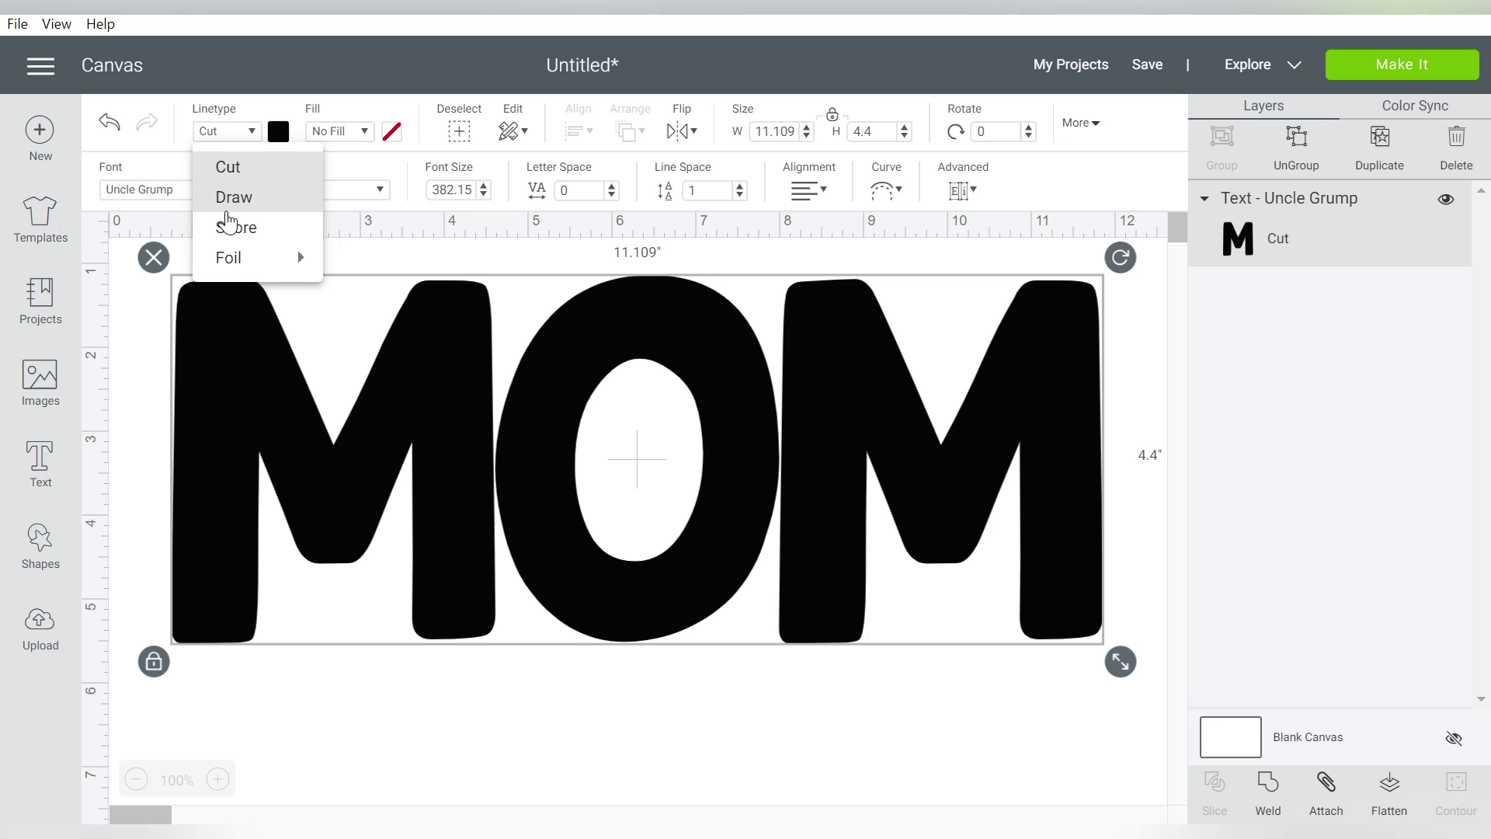
click(230, 230)
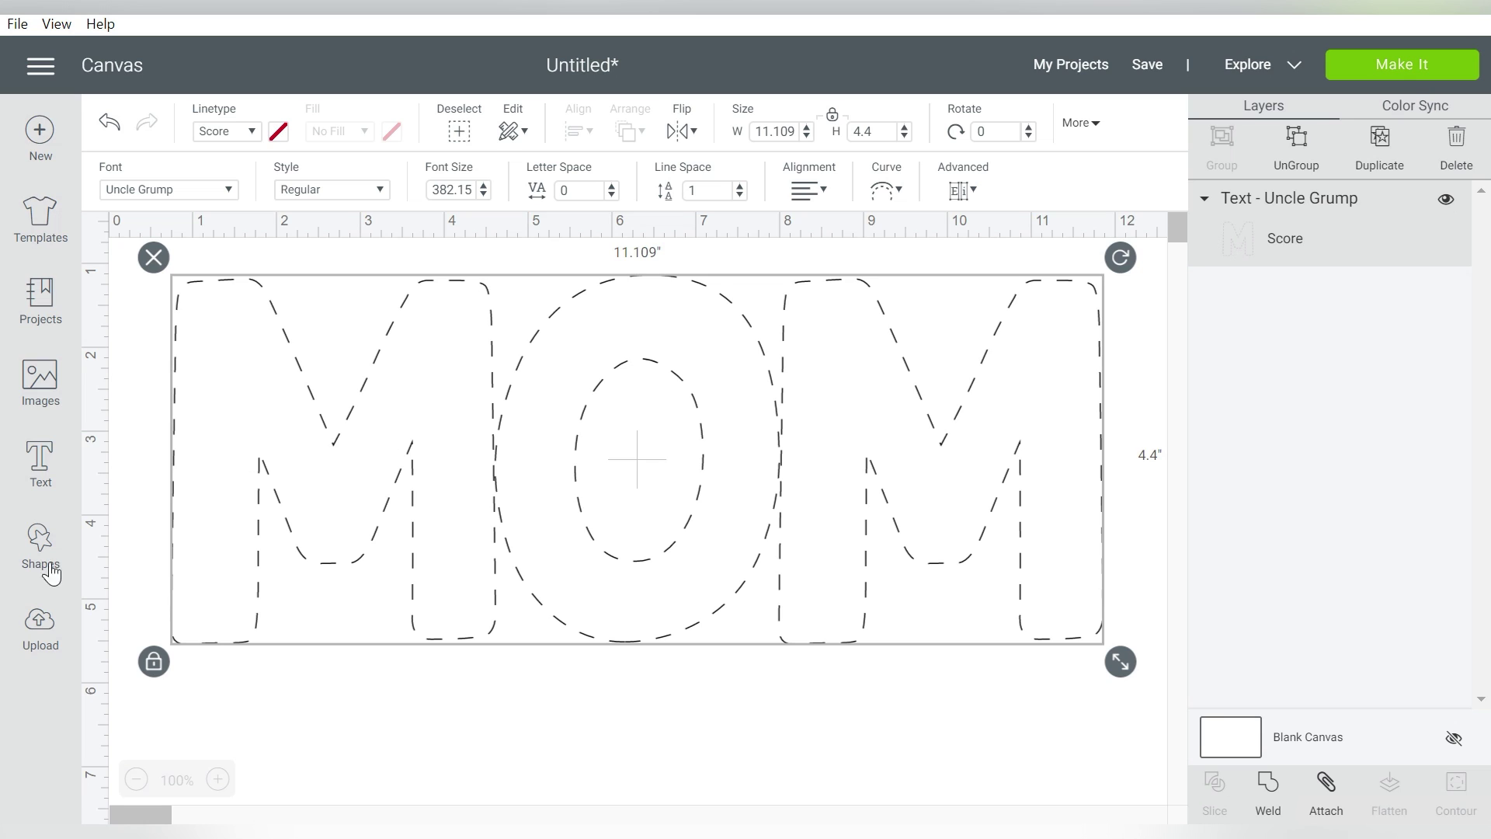
Step: Browse all uploaded images and select five photos: three children, graduation cap, boy in cap, boy eating from a cup, and restaurant booth
click(35, 625)
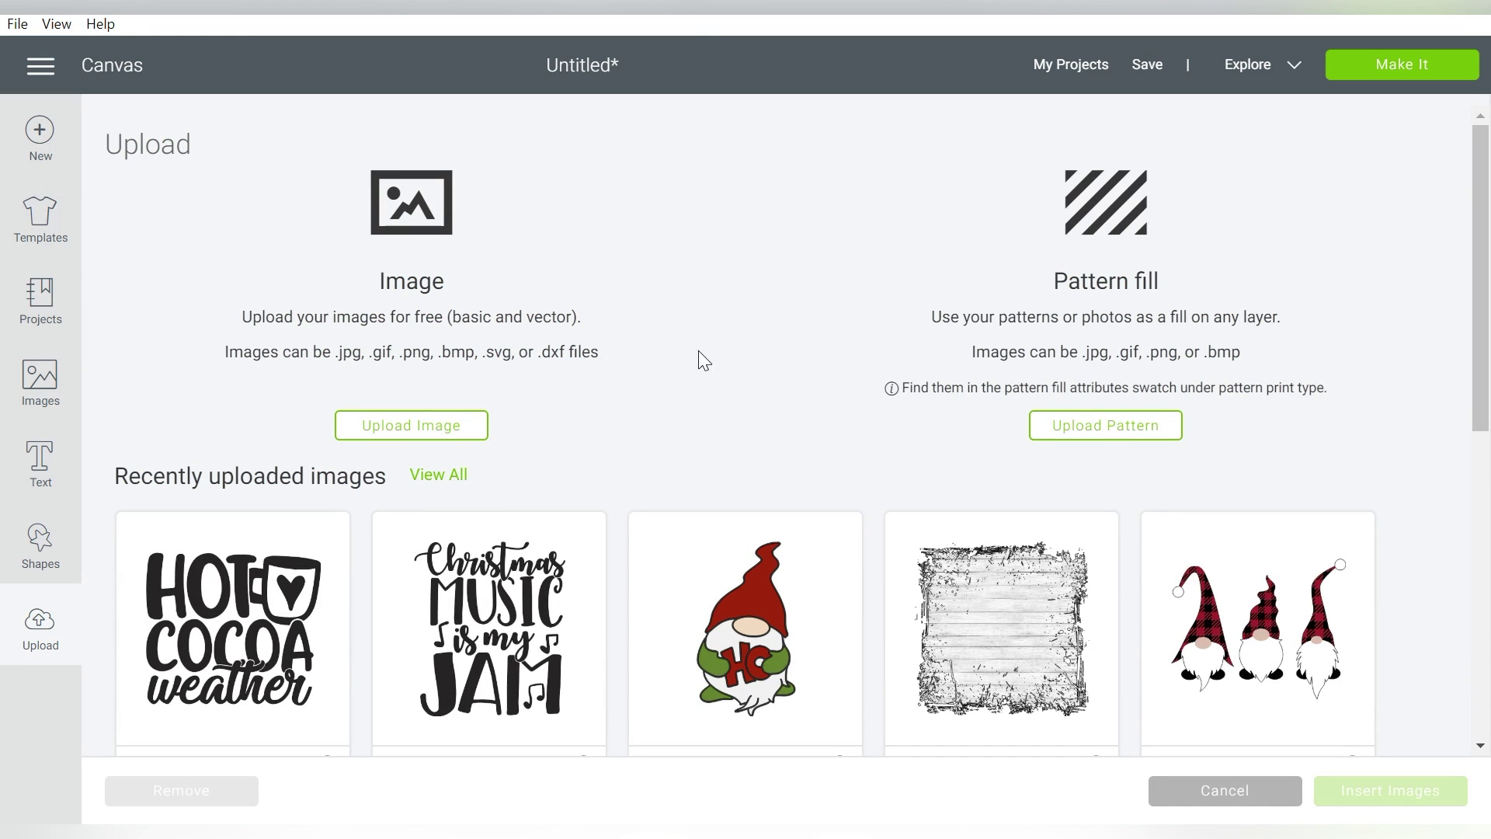
click(460, 476)
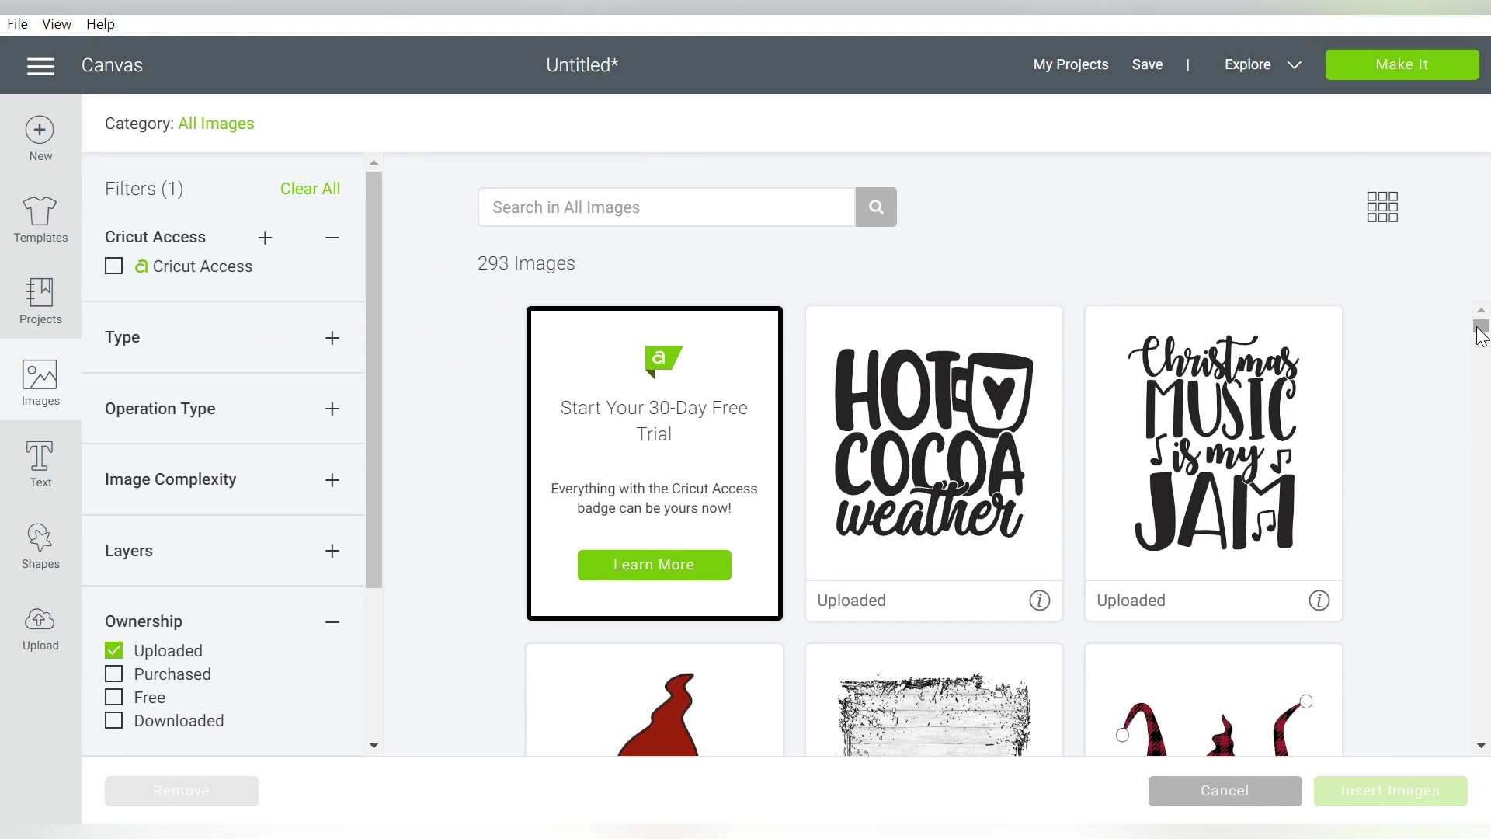
drag(1481, 336, 1484, 684)
click(932, 435)
click(1261, 476)
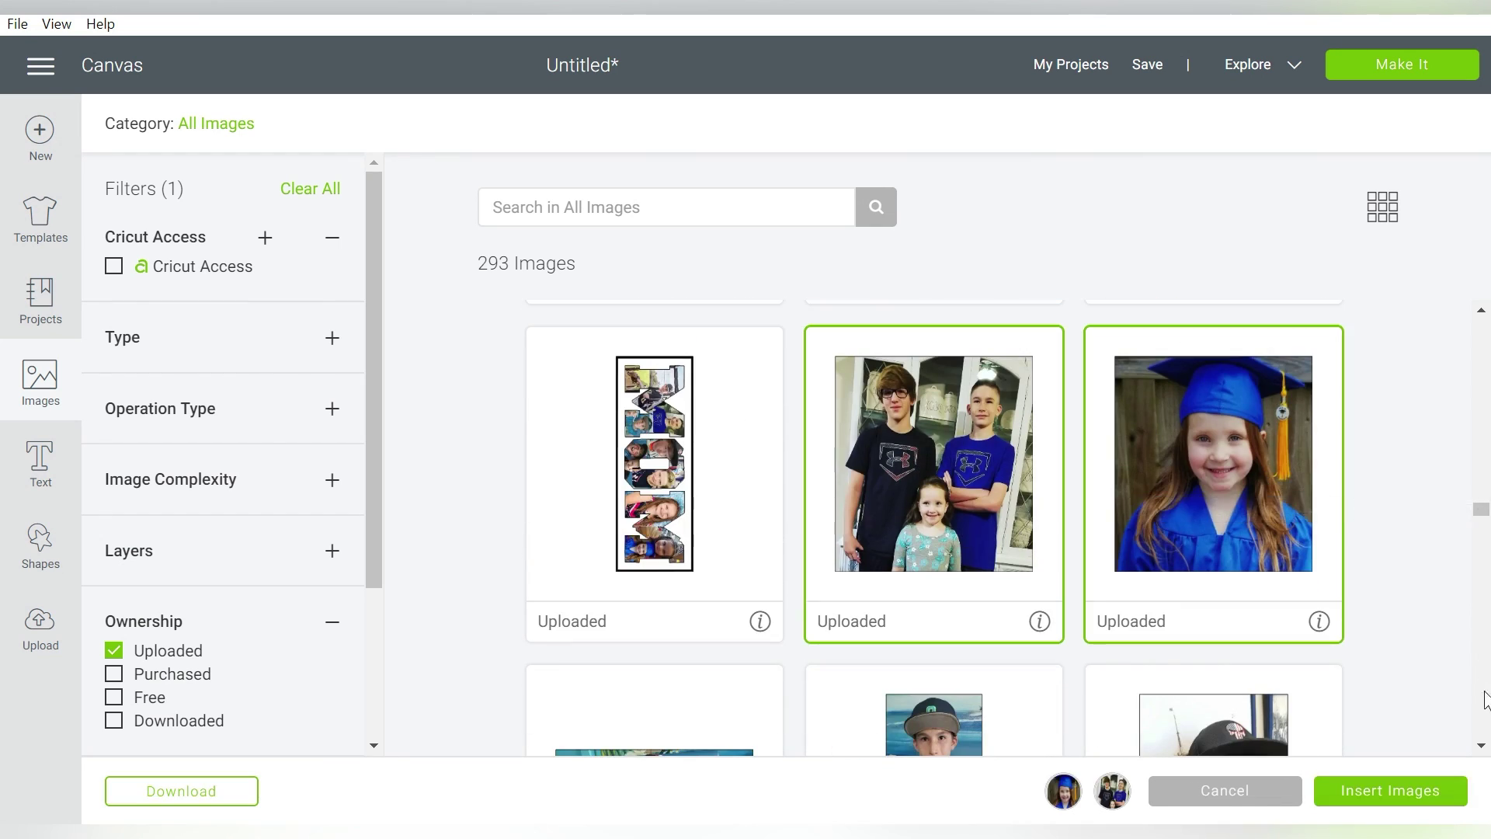
click(1481, 746)
click(1481, 746)
click(1201, 561)
click(986, 533)
click(668, 544)
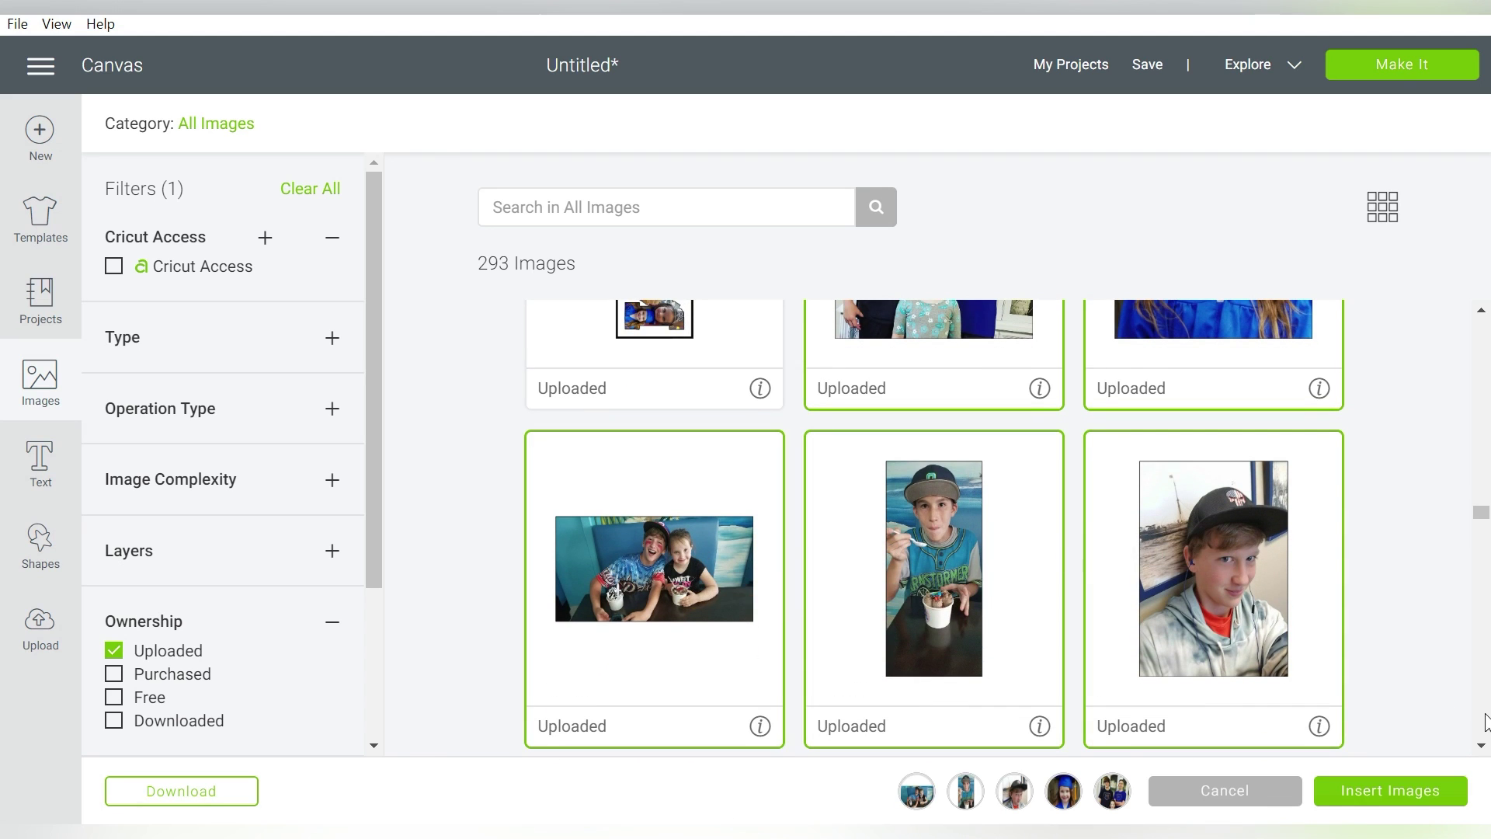
Step: Add the ice cream cone, group selfie, unicorn costume, blue backdrop and baseball photos to the selection and insert all ten images
click(1481, 746)
click(1481, 745)
click(1212, 404)
click(613, 435)
click(622, 652)
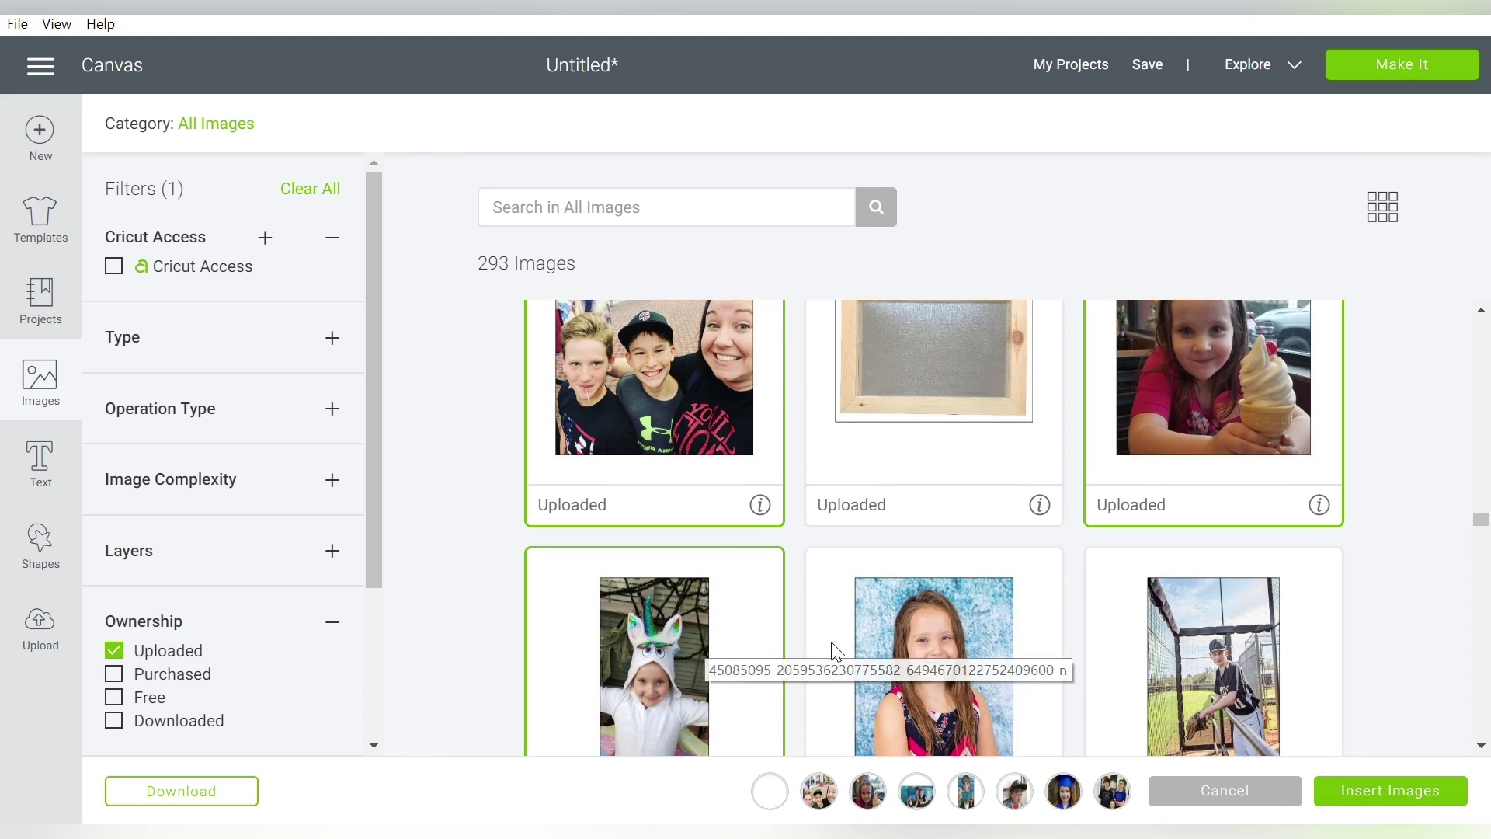
click(931, 661)
click(1217, 683)
click(1481, 746)
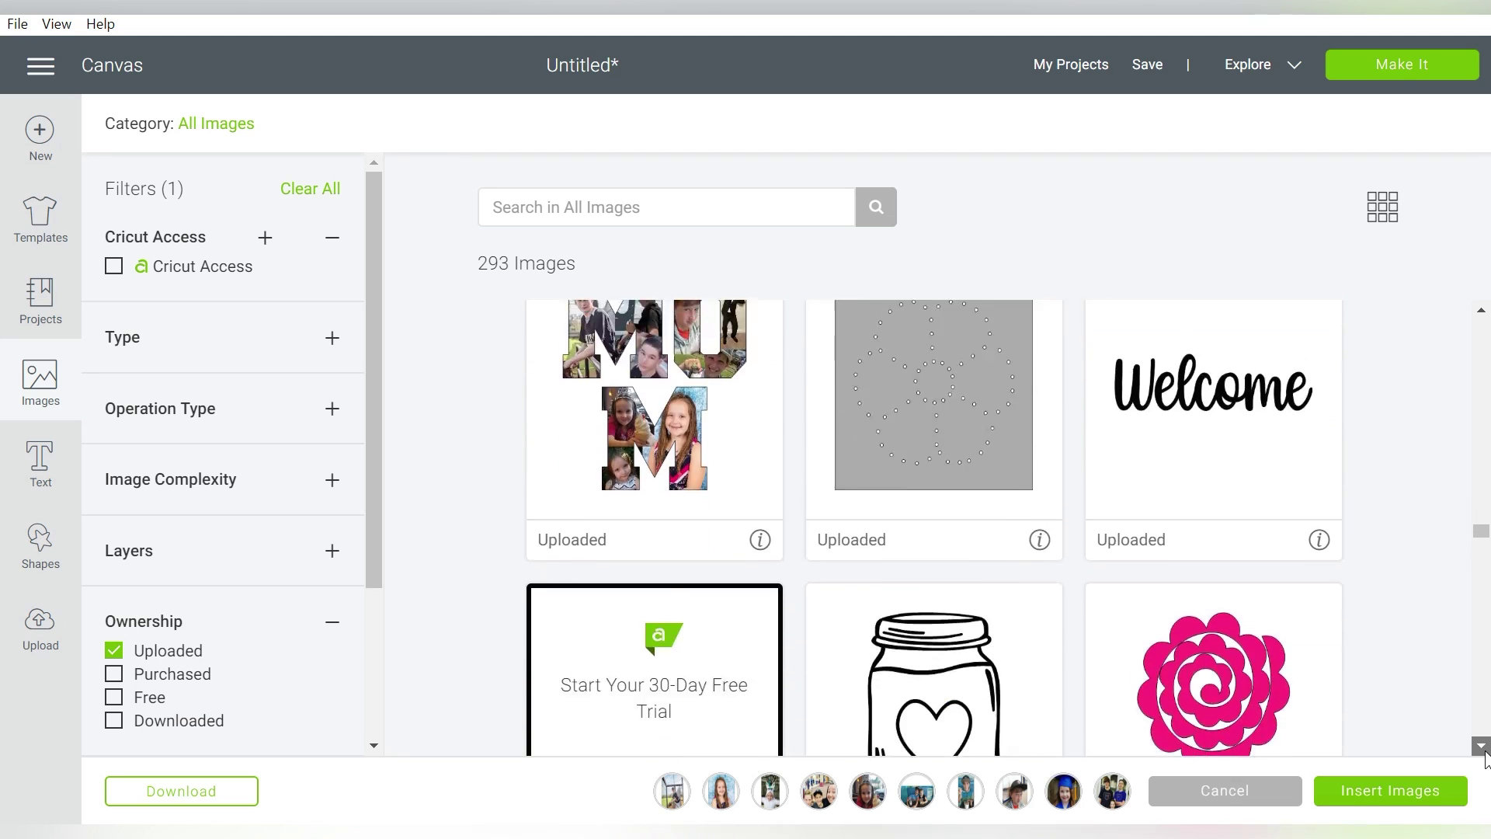
click(1347, 791)
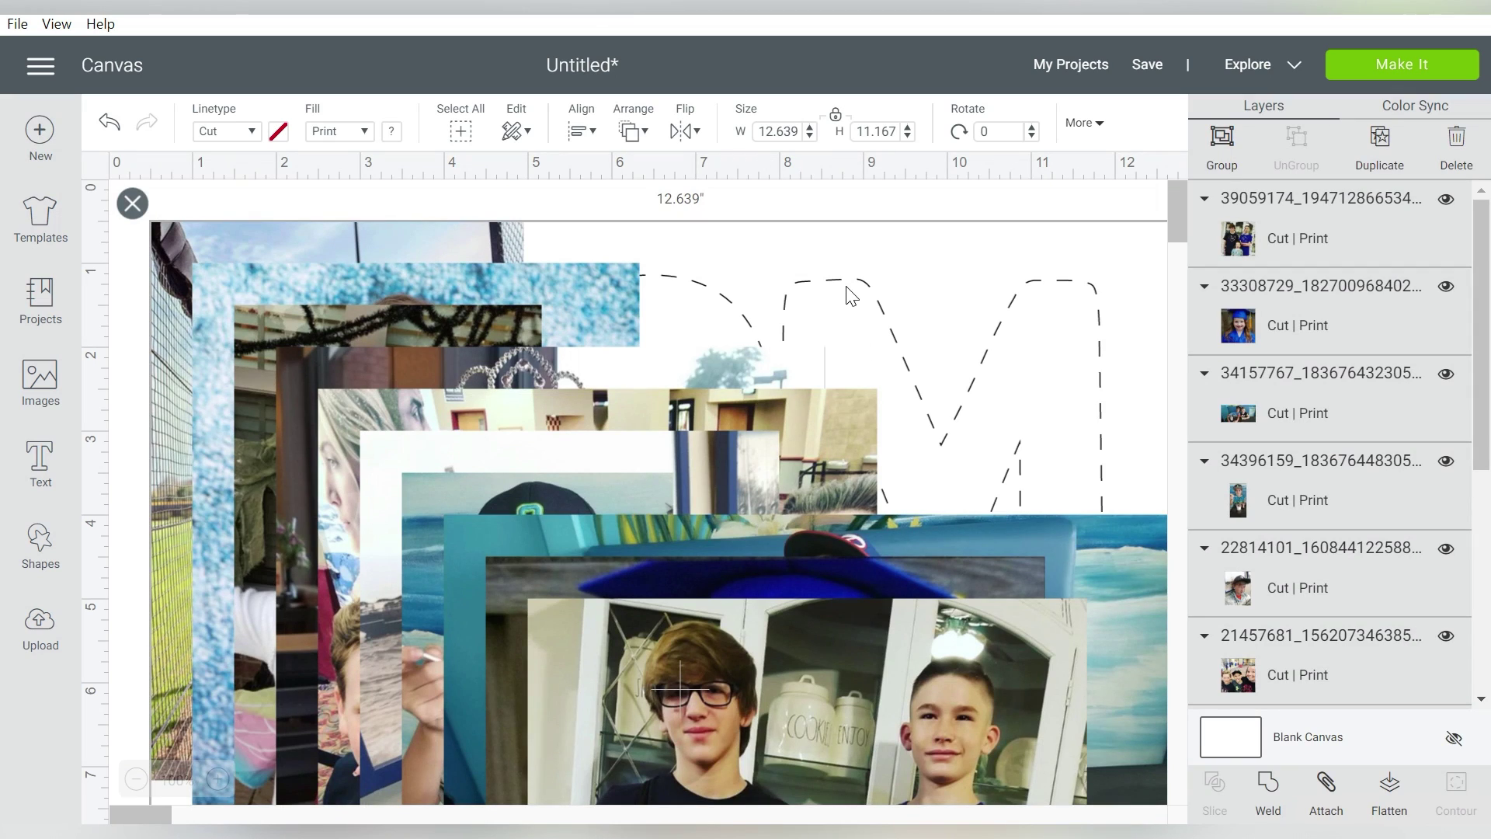
Step: Bring the MOM text outline in front of all the photos
click(633, 132)
click(664, 257)
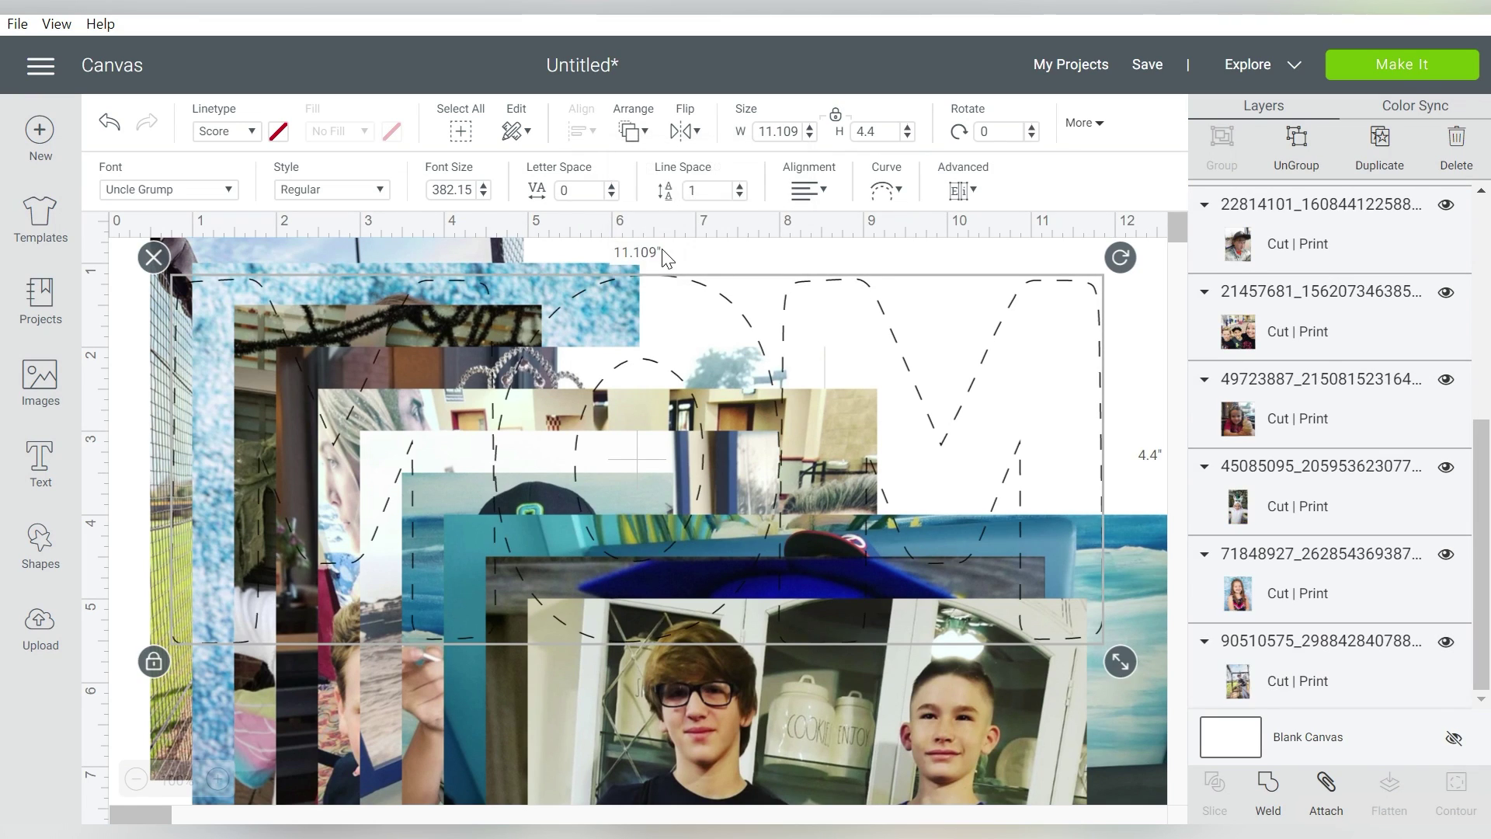
click(864, 344)
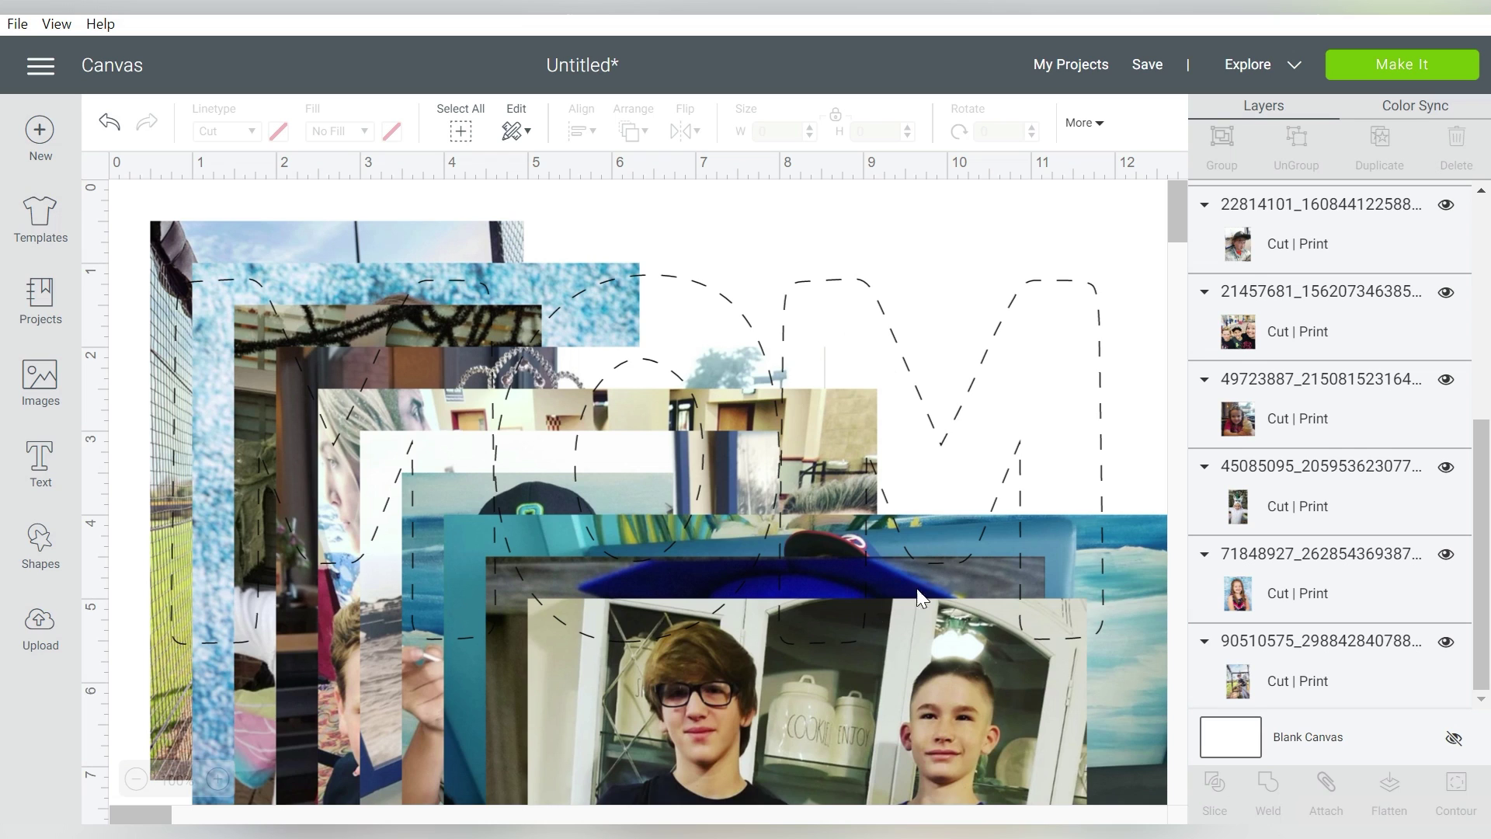
Step: Shrink the photo of the three children to about 2.9 inches and place it over the upper right of the last M
drag(706, 684, 771, 399)
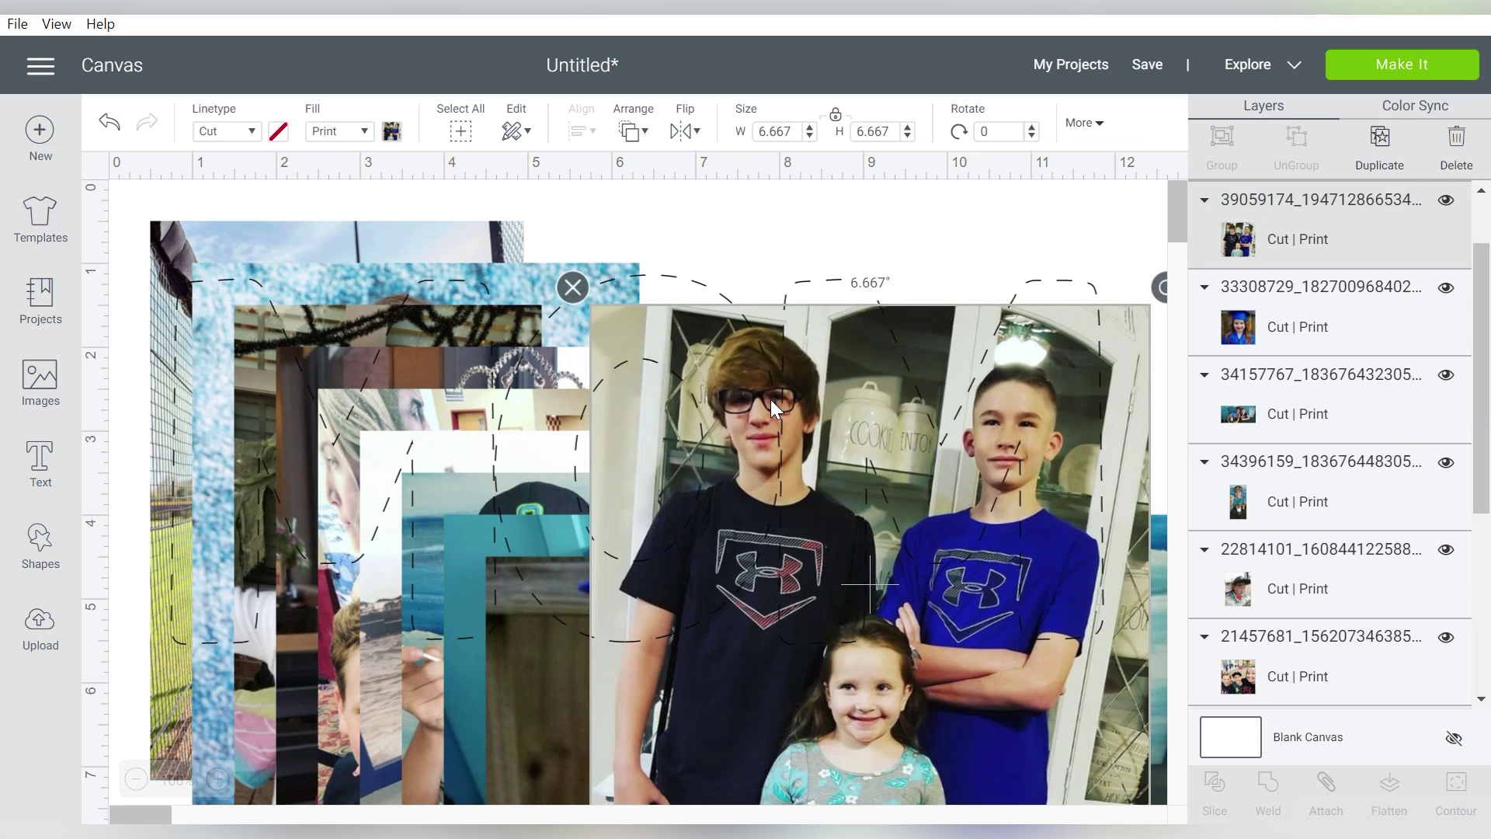
drag(1120, 365, 920, 299)
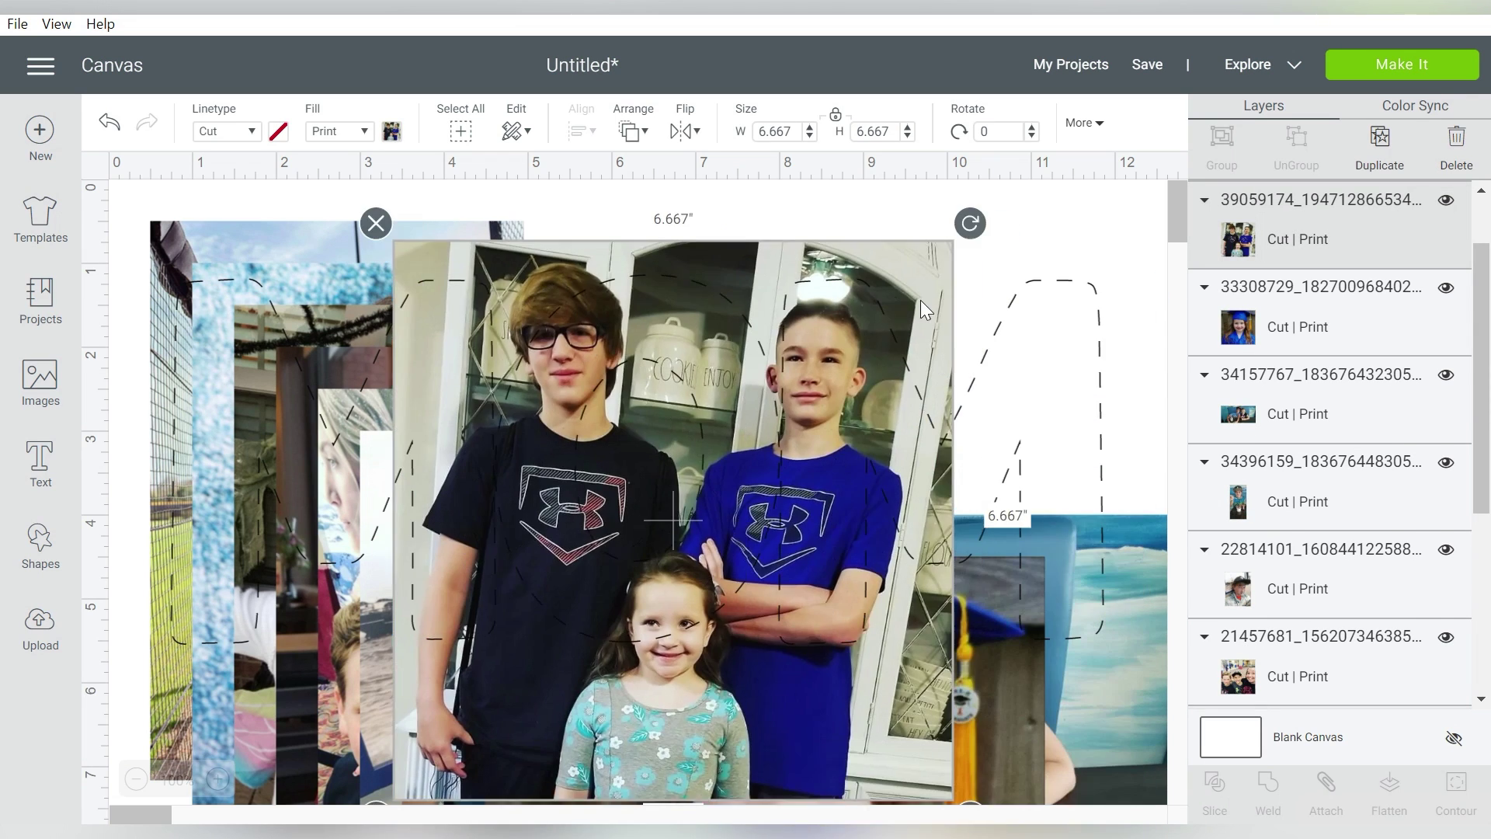
drag(874, 730, 882, 670)
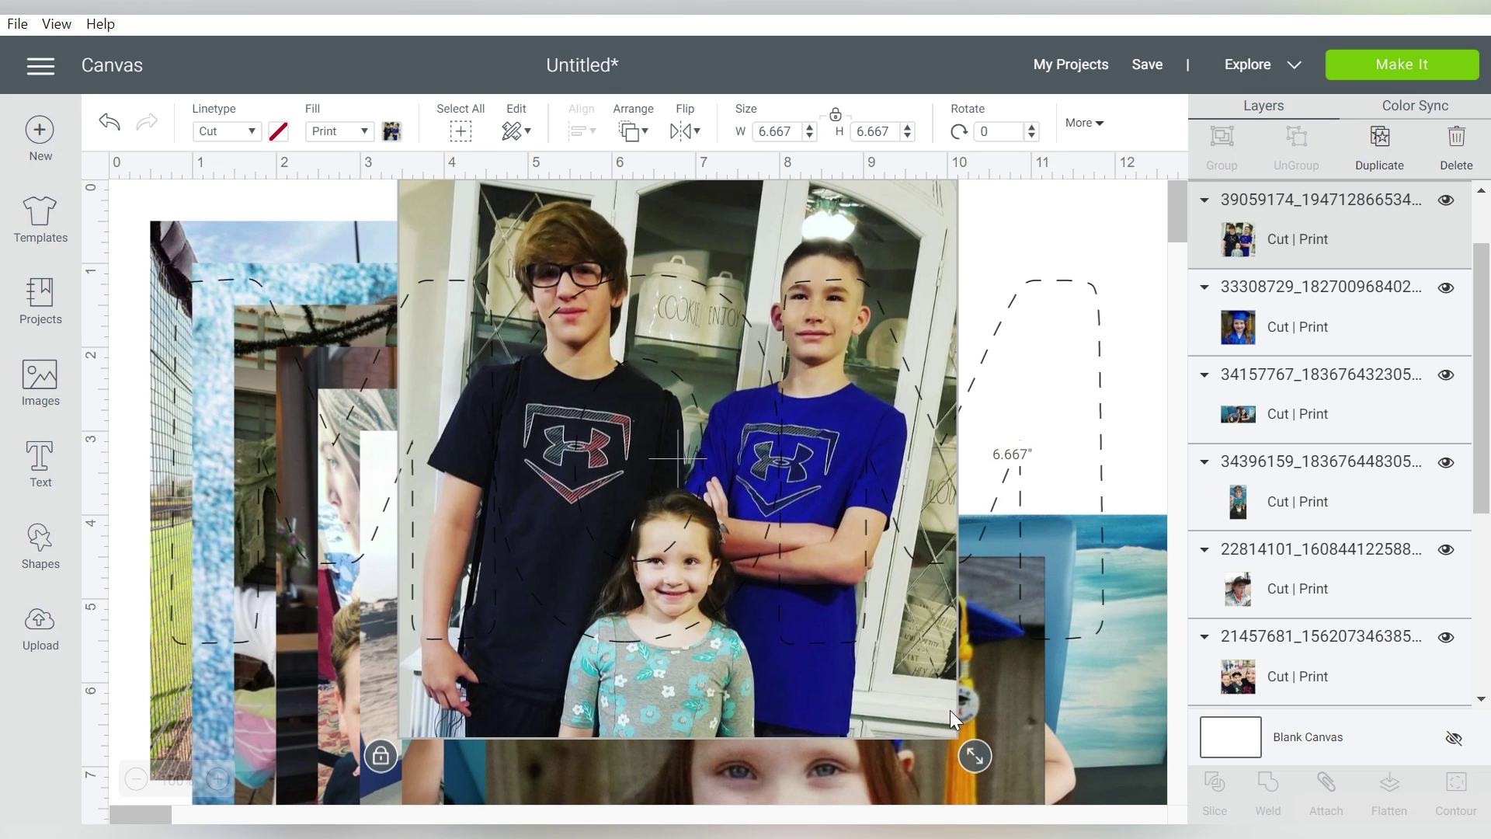
drag(982, 754, 642, 449)
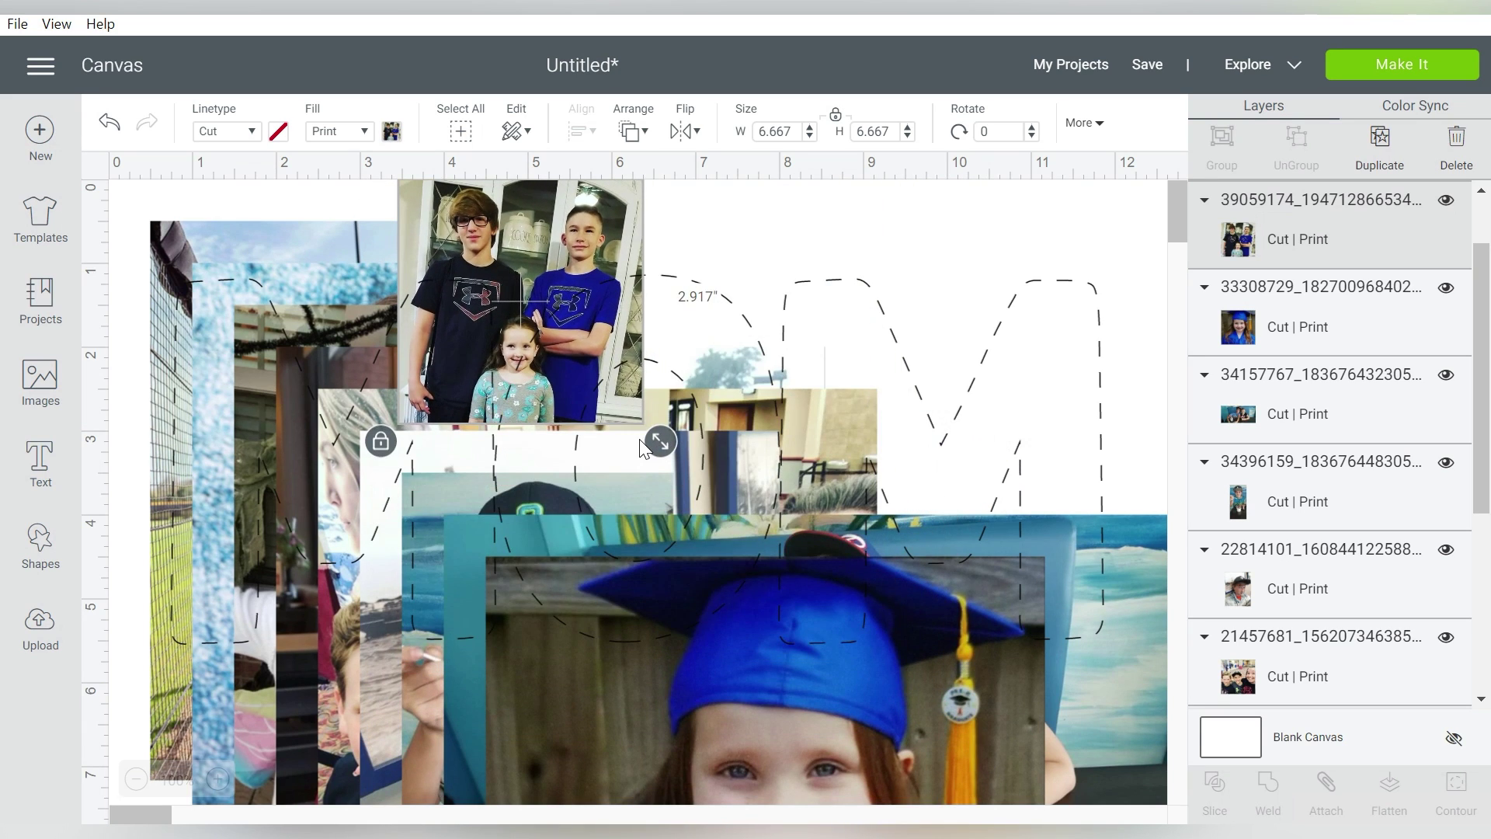
drag(637, 252, 1161, 282)
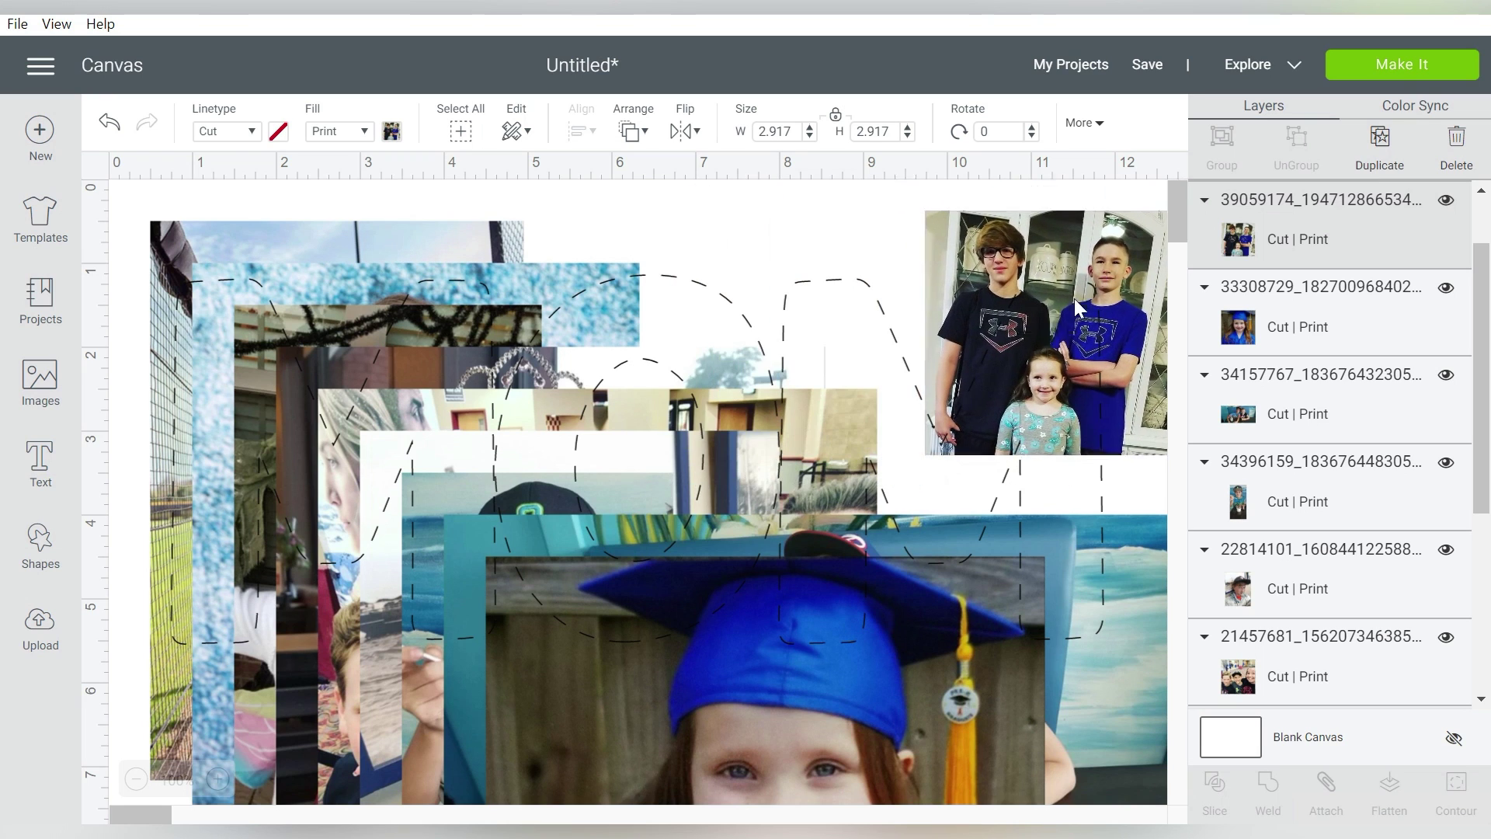
Step: Shrink the graduation photo to about 1.83 inches and place it near the upper left of the O
click(644, 738)
drag(644, 739, 341, 415)
right_click(341, 414)
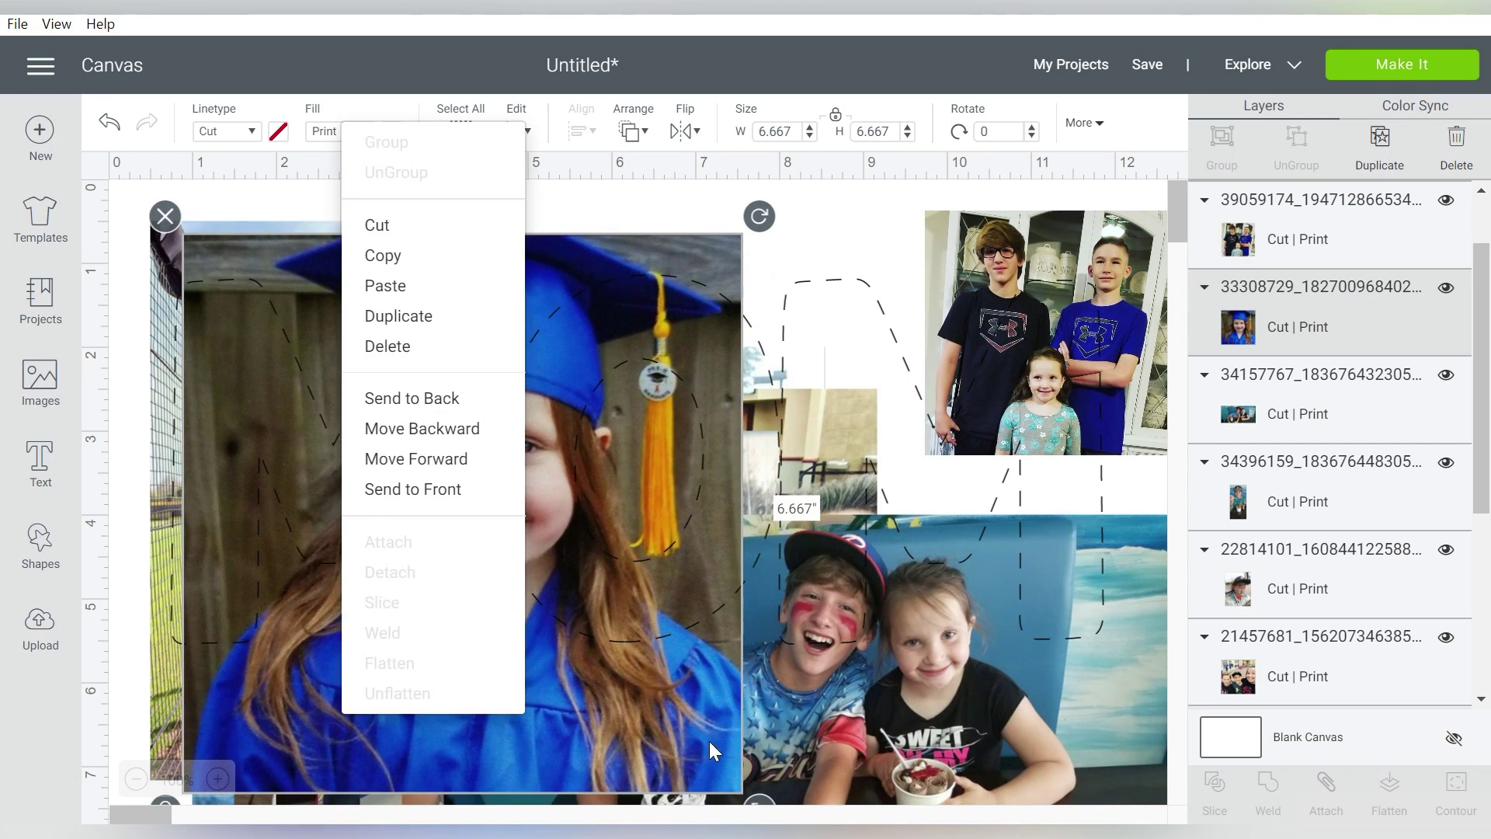
drag(765, 807, 302, 464)
drag(271, 243, 572, 307)
drag(709, 538, 635, 466)
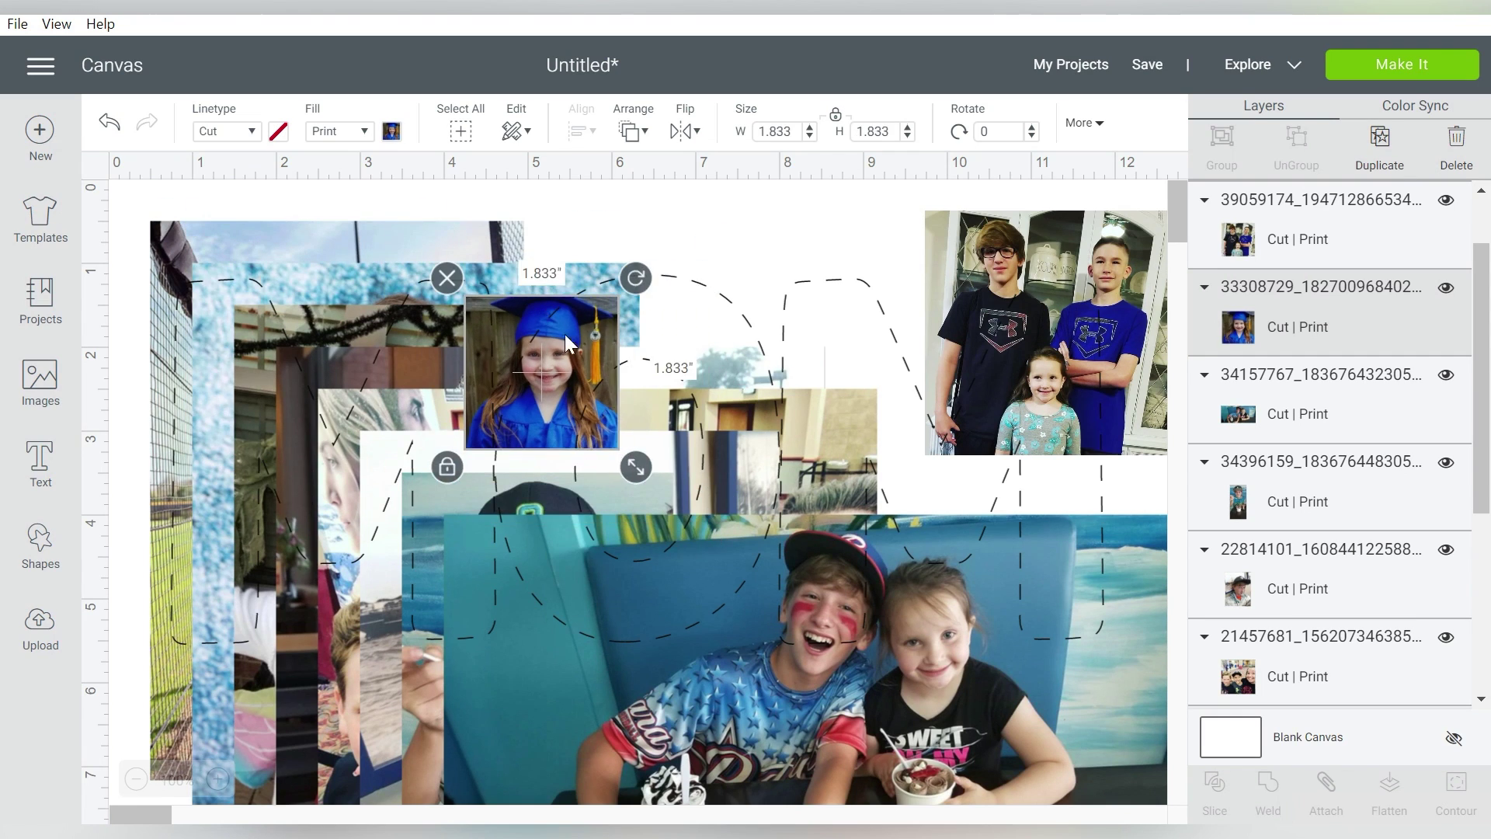
Step: Move the MOM outline slightly lower and place the graduation photo over the left side of the O
drag(566, 334, 483, 333)
key(ctrl+z)
drag(560, 303, 556, 368)
drag(510, 311, 498, 447)
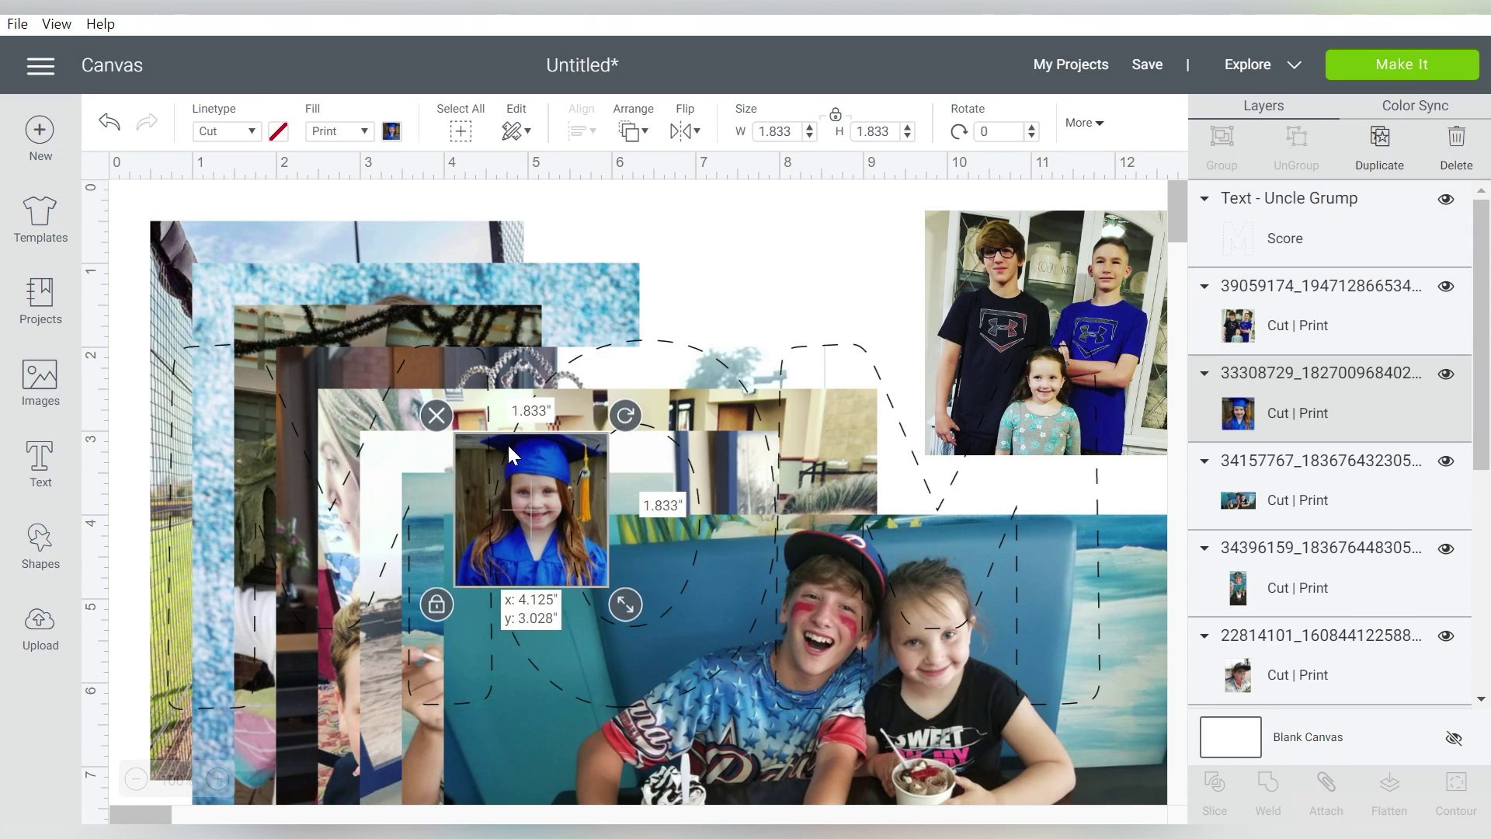
Step: Shrink the booth photo and place it below the O, and place the group selfie at about 2.36 inches over the last M's lower right
drag(1108, 729, 778, 402)
drag(898, 567, 417, 344)
drag(347, 257, 712, 681)
drag(860, 719, 1000, 510)
drag(1032, 756, 673, 395)
drag(544, 287, 1077, 629)
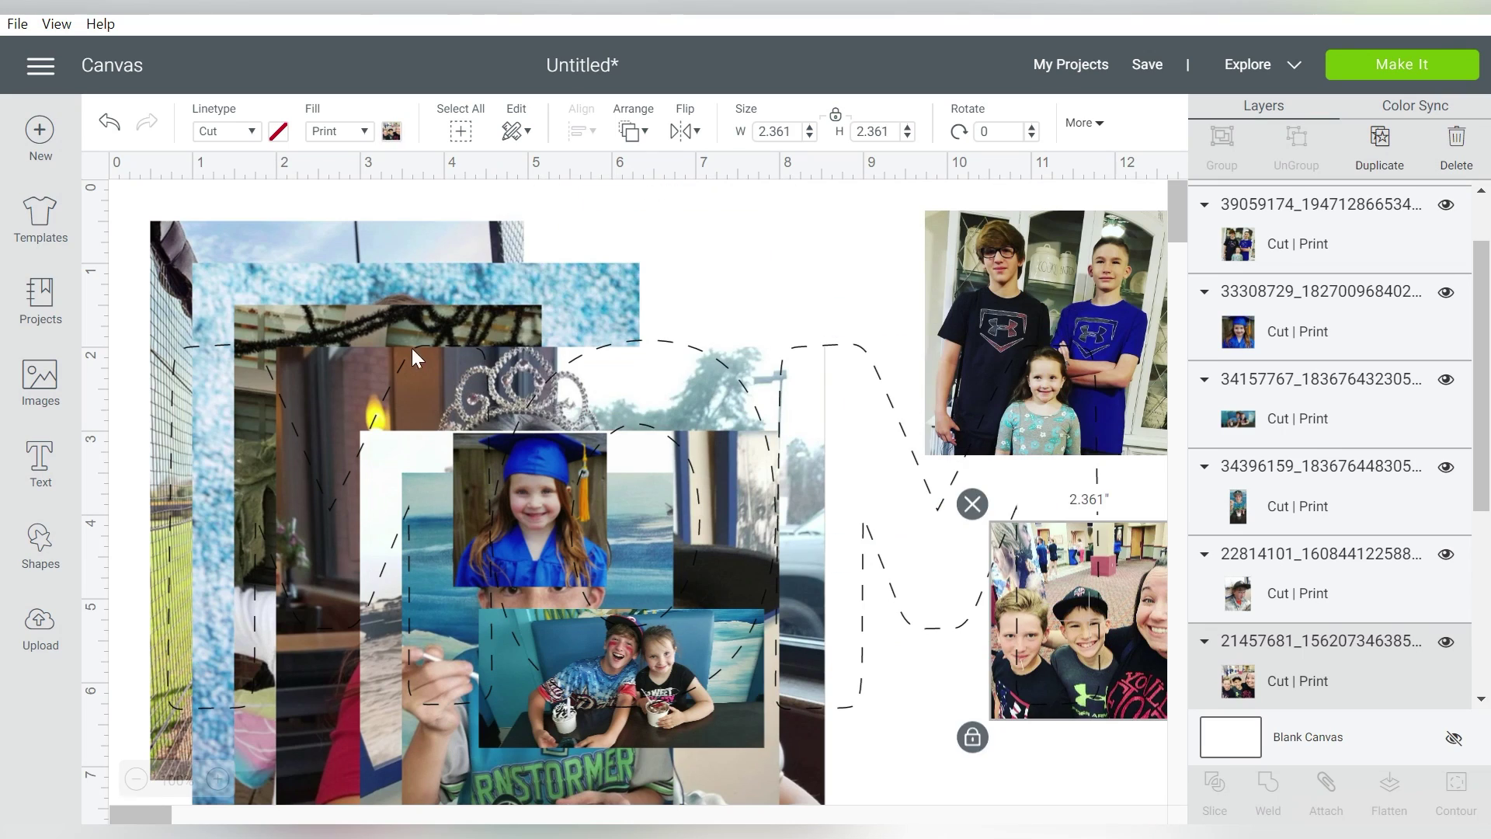
Step: Shrink the baseball, blue backdrop and boy-in-cap photos and spread them around the lettering
drag(541, 797, 299, 435)
drag(591, 299, 741, 247)
drag(806, 788, 574, 495)
drag(437, 264, 674, 351)
drag(726, 505, 855, 286)
drag(925, 789, 622, 383)
drag(544, 287, 253, 270)
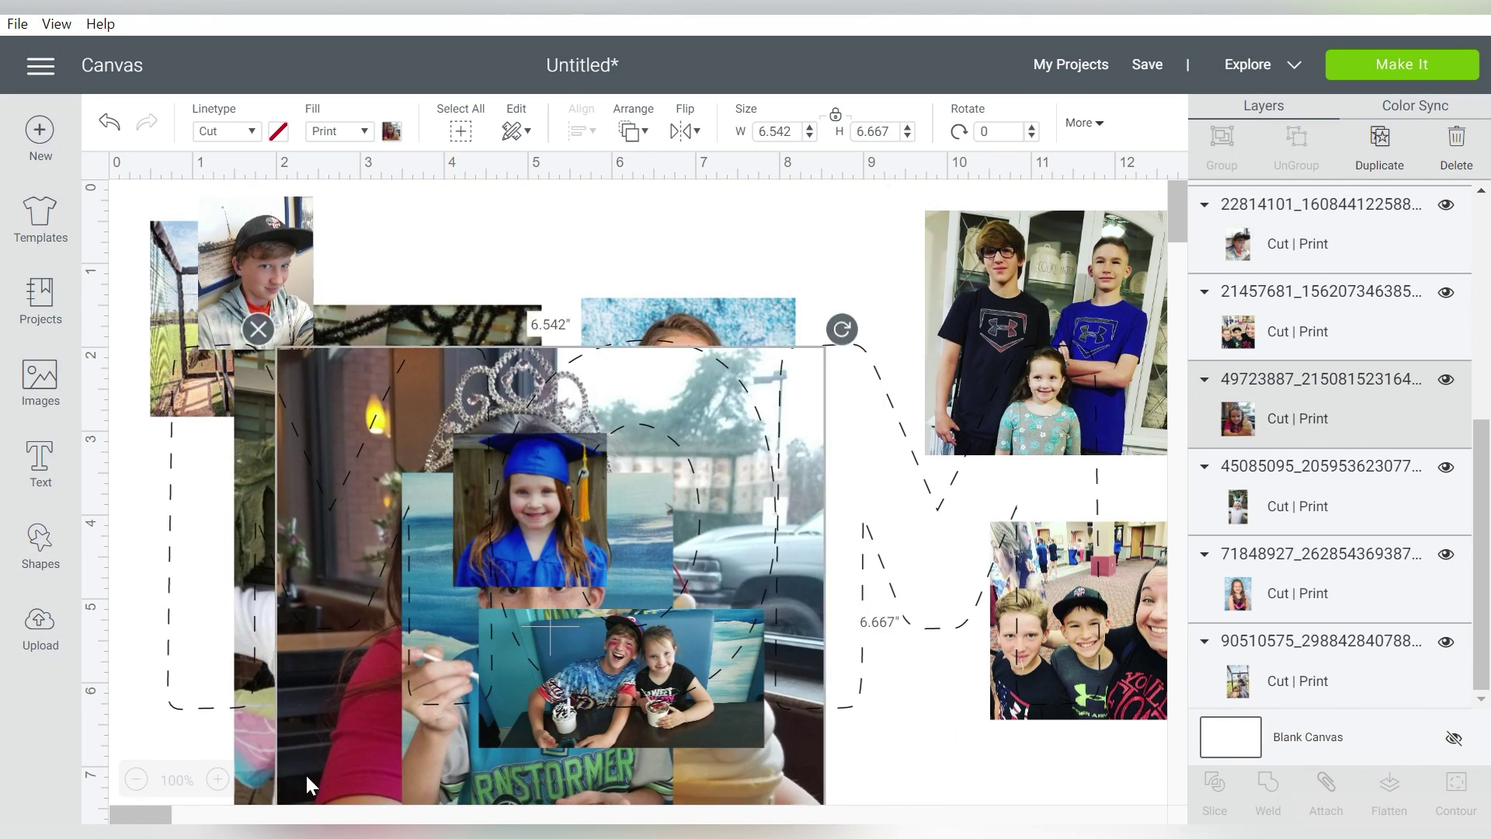
Step: Shrink the ice cream cone, unicorn costume and cup-eating photos, placing the first two over the top of the O
drag(306, 782, 380, 615)
drag(918, 756, 538, 371)
drag(420, 233, 698, 323)
drag(324, 225, 595, 313)
drag(559, 777, 334, 627)
drag(432, 747, 448, 601)
drag(464, 741, 362, 505)
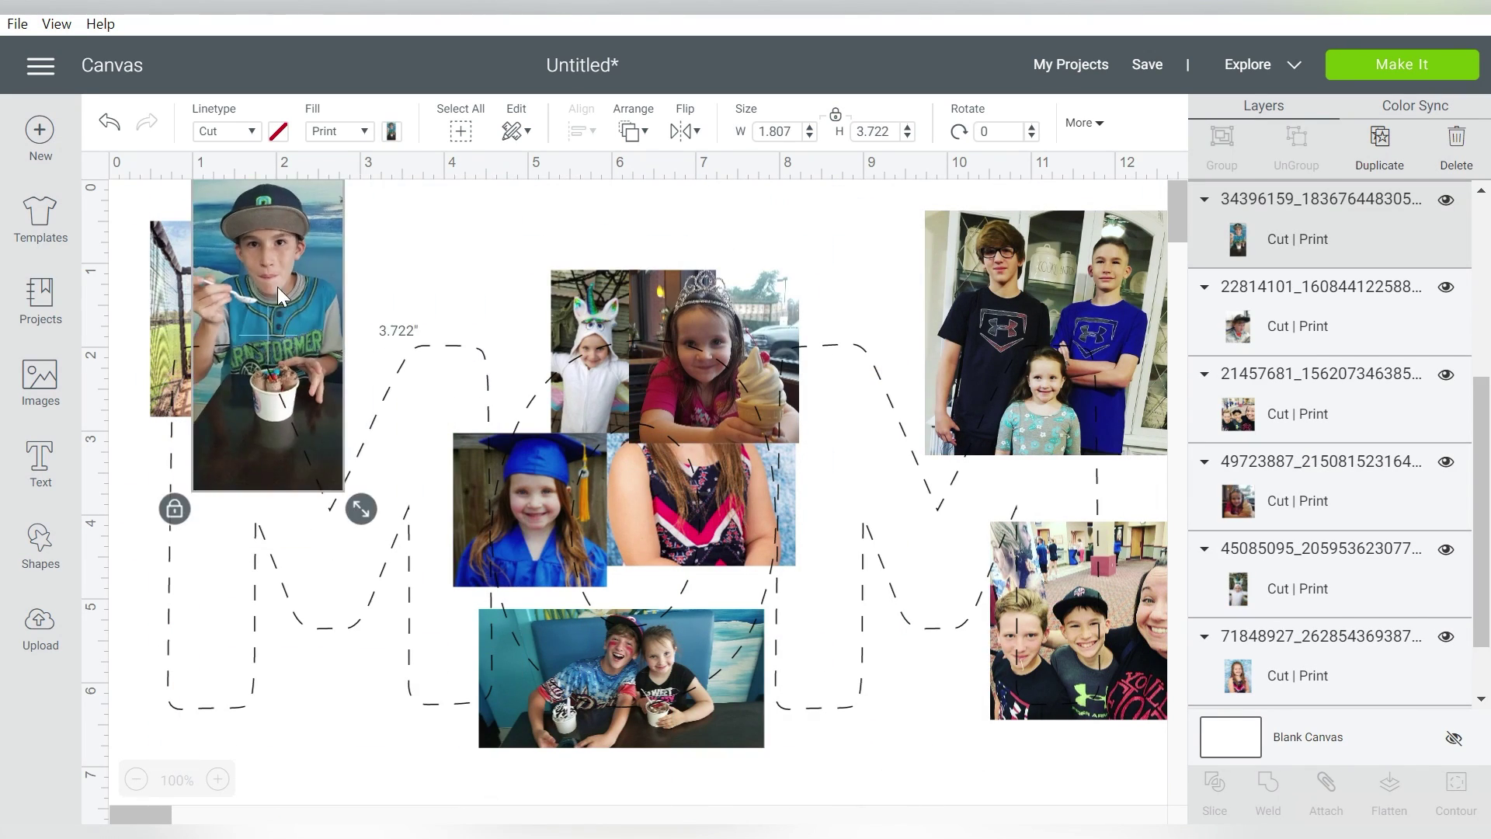
Step: Place the cup-eating photo over the first M's right stem, the boy-in-cap photo above the last M, and the baseball photo on the first M
drag(278, 286, 432, 290)
drag(256, 272, 874, 261)
drag(214, 319, 206, 405)
drag(289, 519, 395, 668)
click(376, 681)
click(293, 305)
key(ctrl+z)
drag(294, 251, 261, 320)
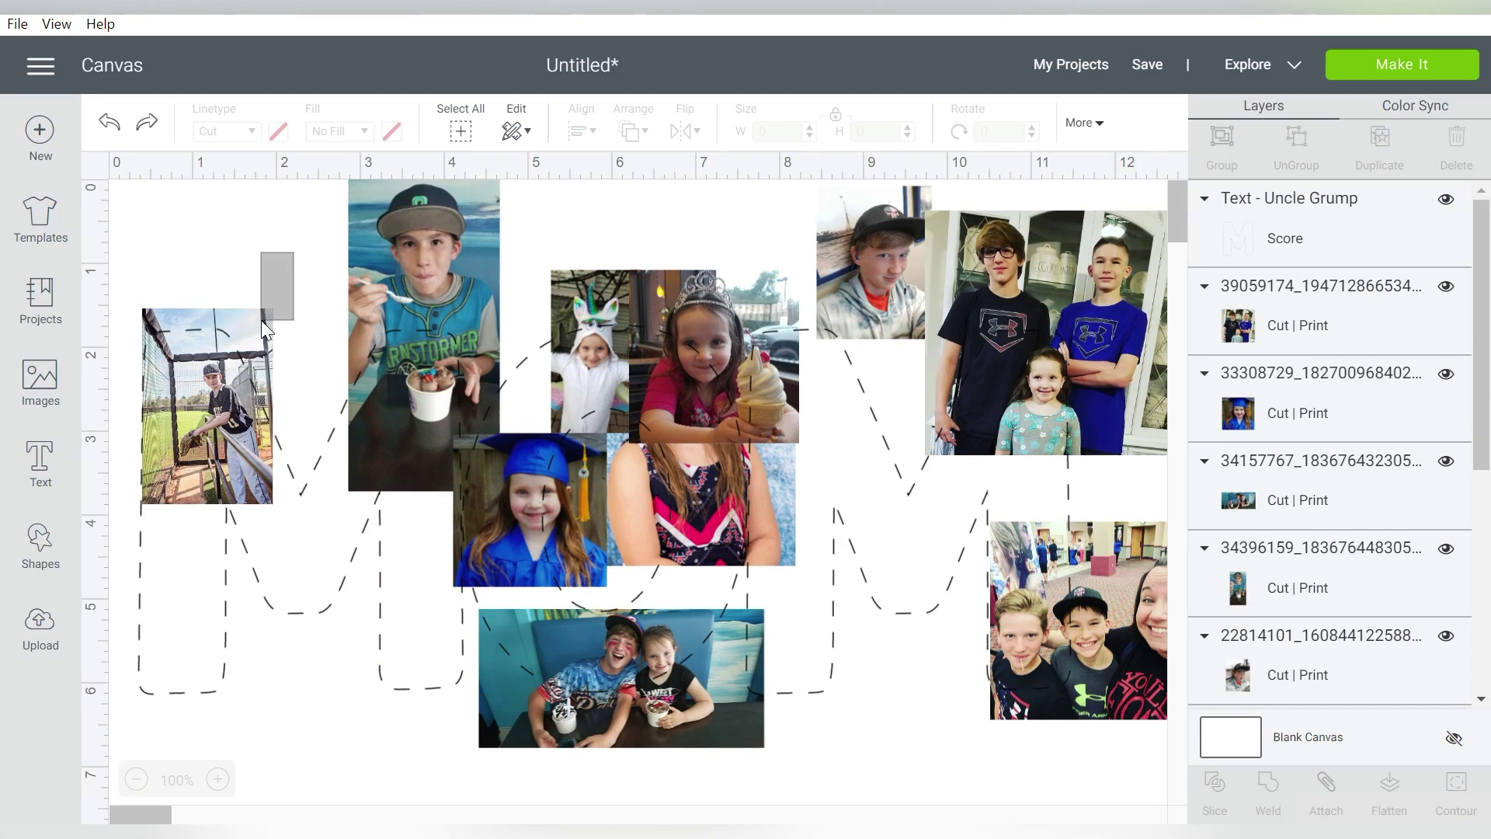
Step: Enlarge the baseball photo to about 3.6 by 5.4 inches and position it over the left part of the first M
drag(290, 521, 396, 669)
drag(354, 682, 460, 778)
right_click(384, 696)
click(365, 656)
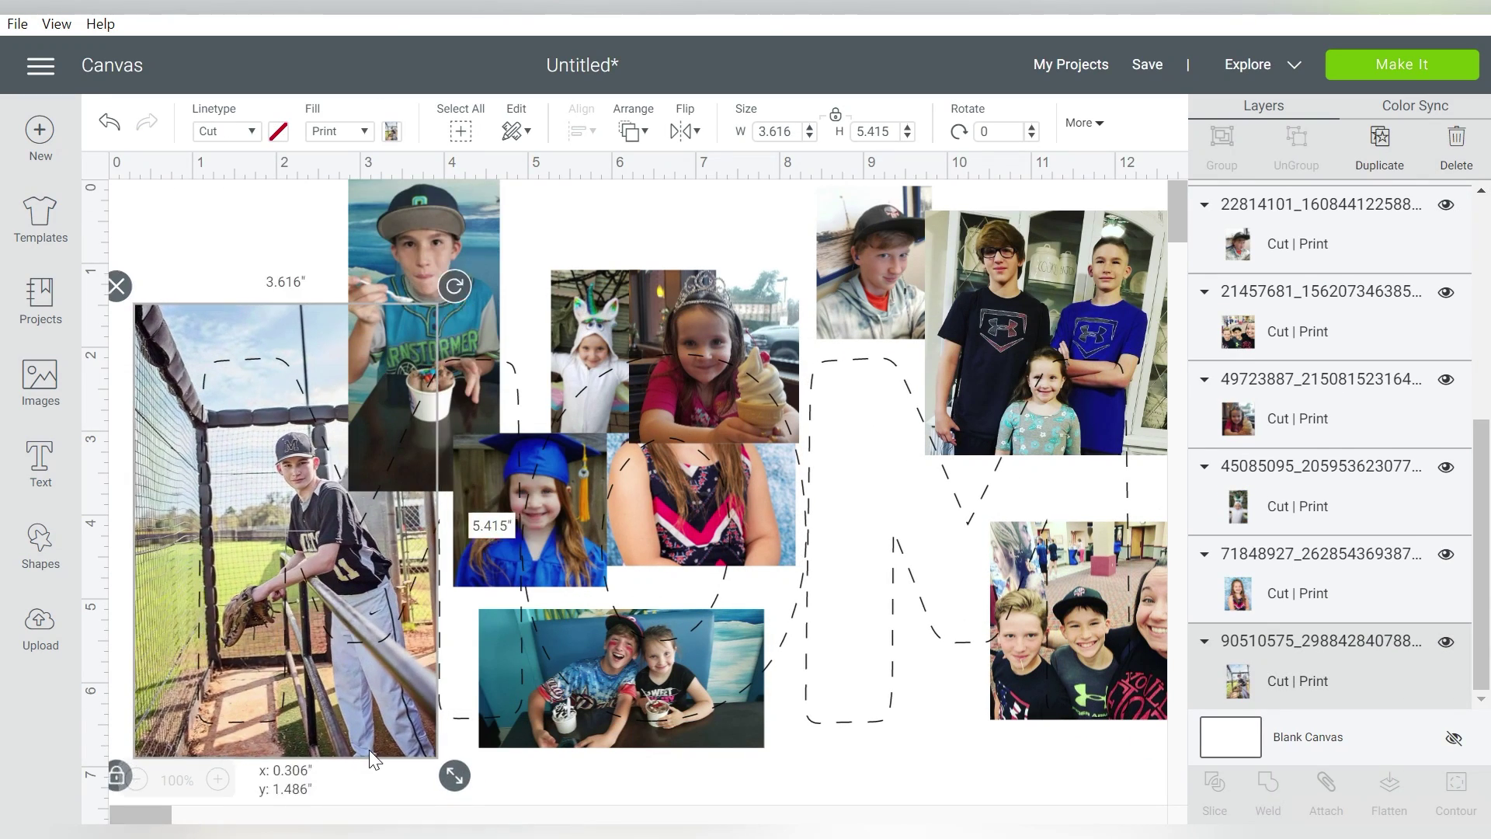
drag(369, 749, 336, 712)
Step: Shift the cup-eating photo beside the baseball photo and move the booth photo to the lower area between the O and last M
click(497, 206)
drag(498, 206, 530, 220)
click(864, 567)
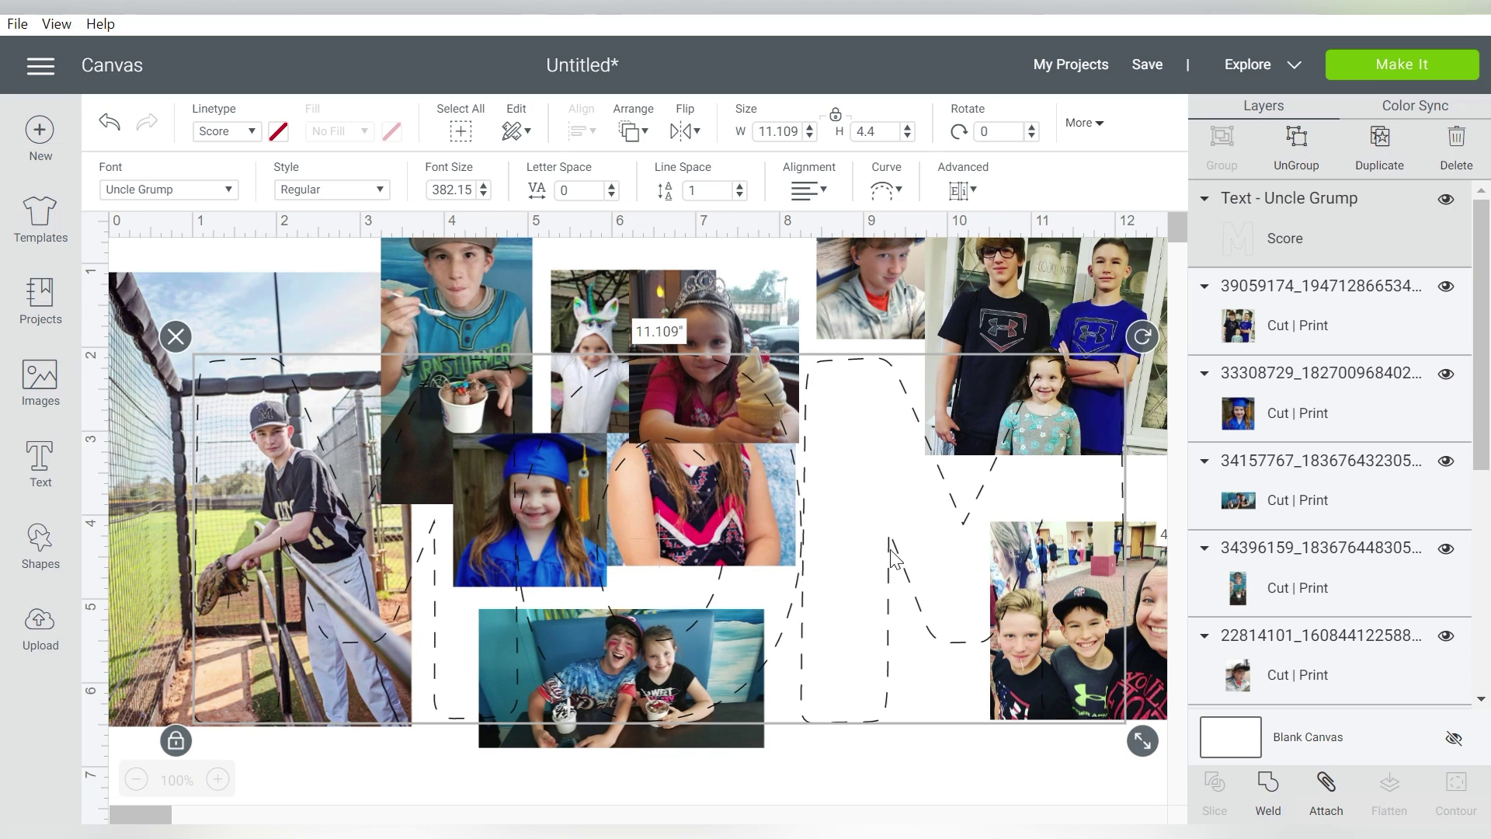
drag(499, 720, 680, 748)
Step: Enlarge the graduation photo to about 1.99 inches over the left side of the O
click(542, 424)
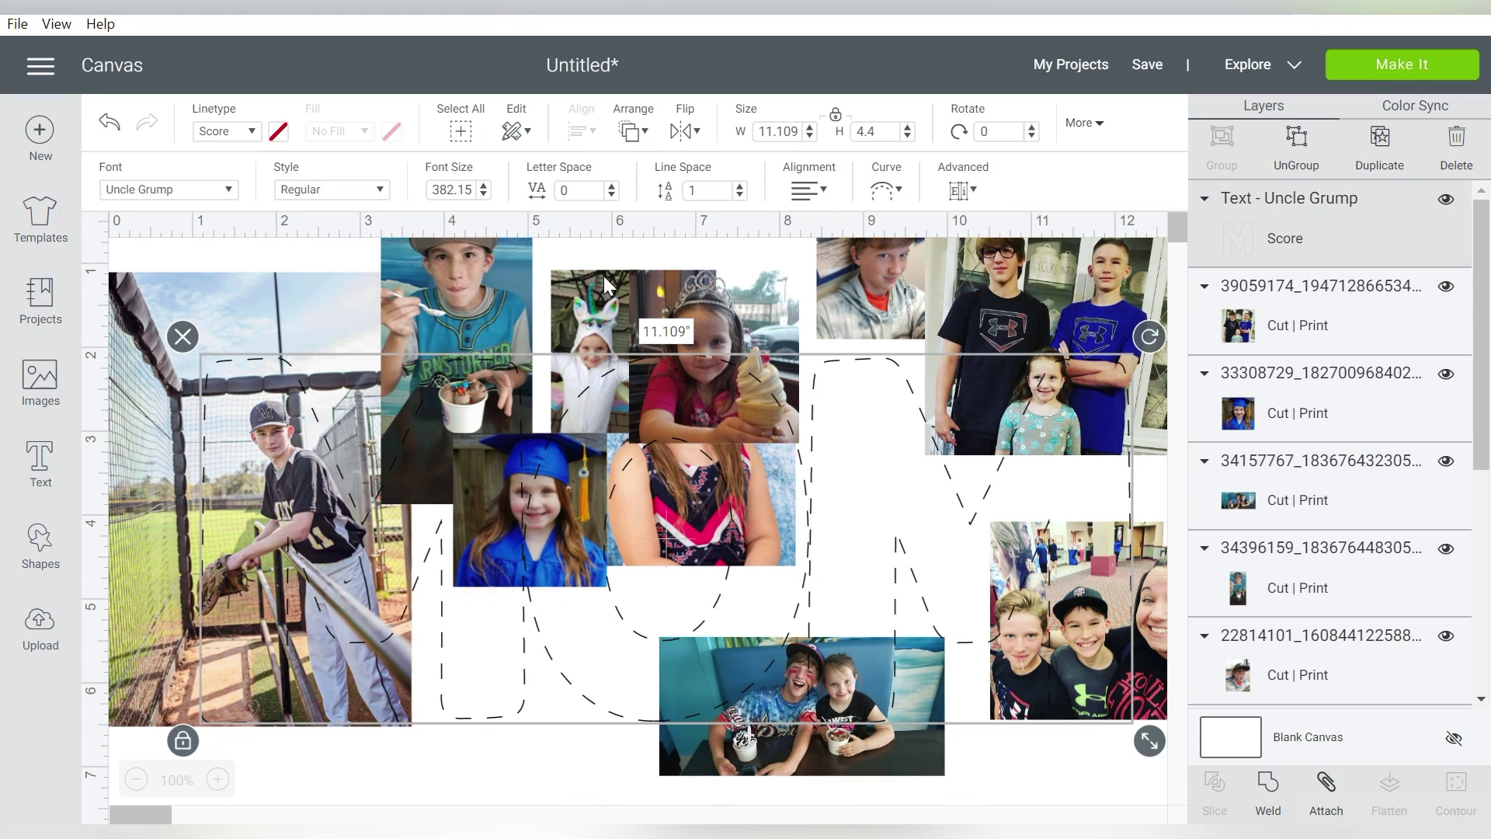
click(1280, 419)
drag(611, 597, 632, 610)
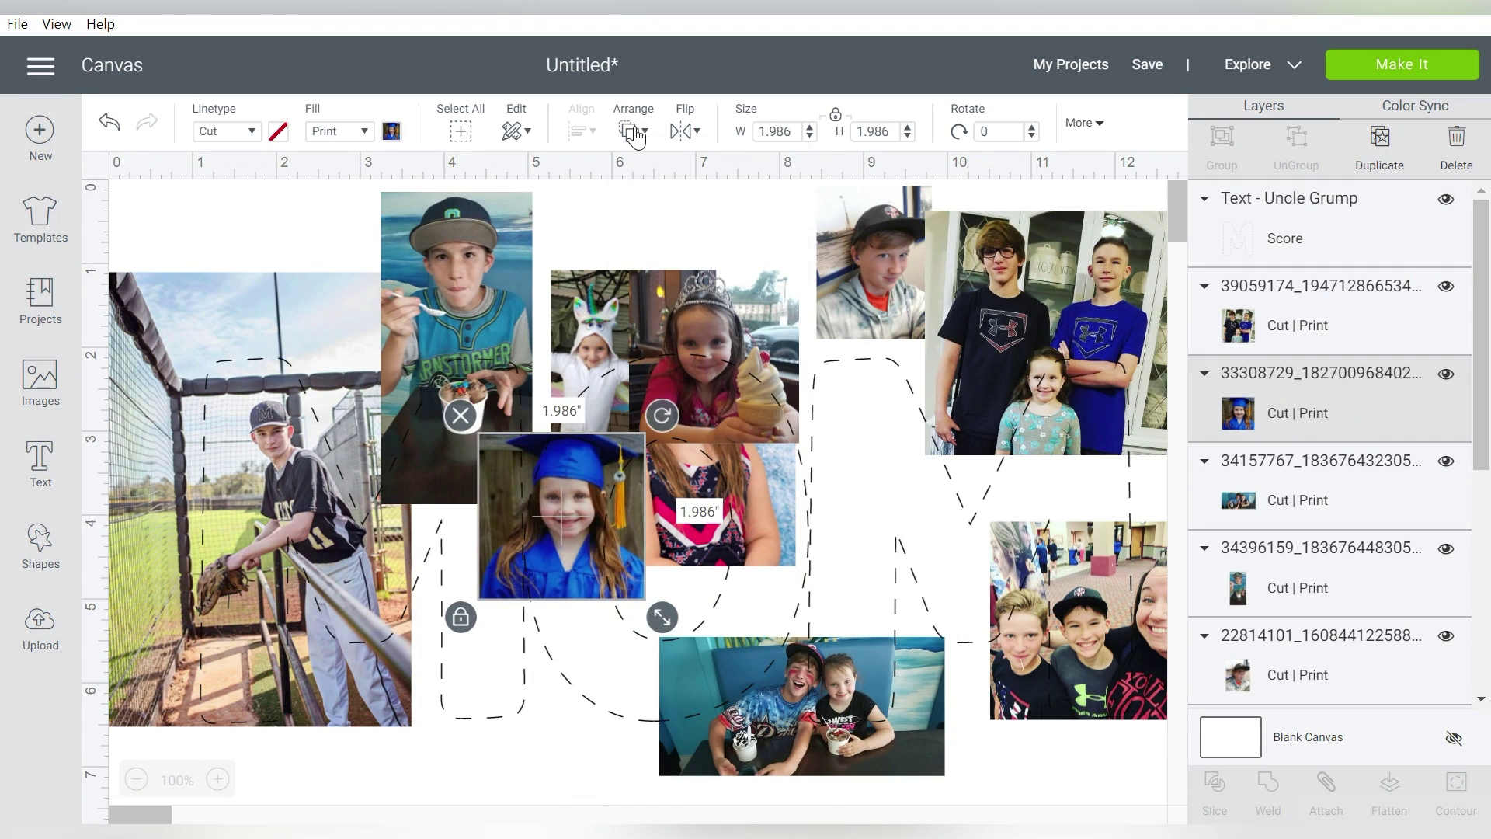
Step: Send the graduation photo to the back and move the cup-eating photo over the first M's right stem
click(632, 131)
click(651, 166)
drag(496, 203, 516, 369)
Step: Clear the O by moving the ice-cream photo above it, the booth photo to its lower part, and the blue-backdrop portrait below the first M
drag(744, 312, 845, 222)
drag(775, 760, 550, 721)
click(679, 303)
drag(679, 303, 466, 695)
Step: Place the unicorn-costume photo over the O's right side and enlarge it to about 1.77 by 3.21 inches
drag(596, 351, 757, 521)
drag(819, 620, 859, 699)
key(ctrl+z)
click(635, 361)
scroll(1211, 552, down, 4)
click(1238, 513)
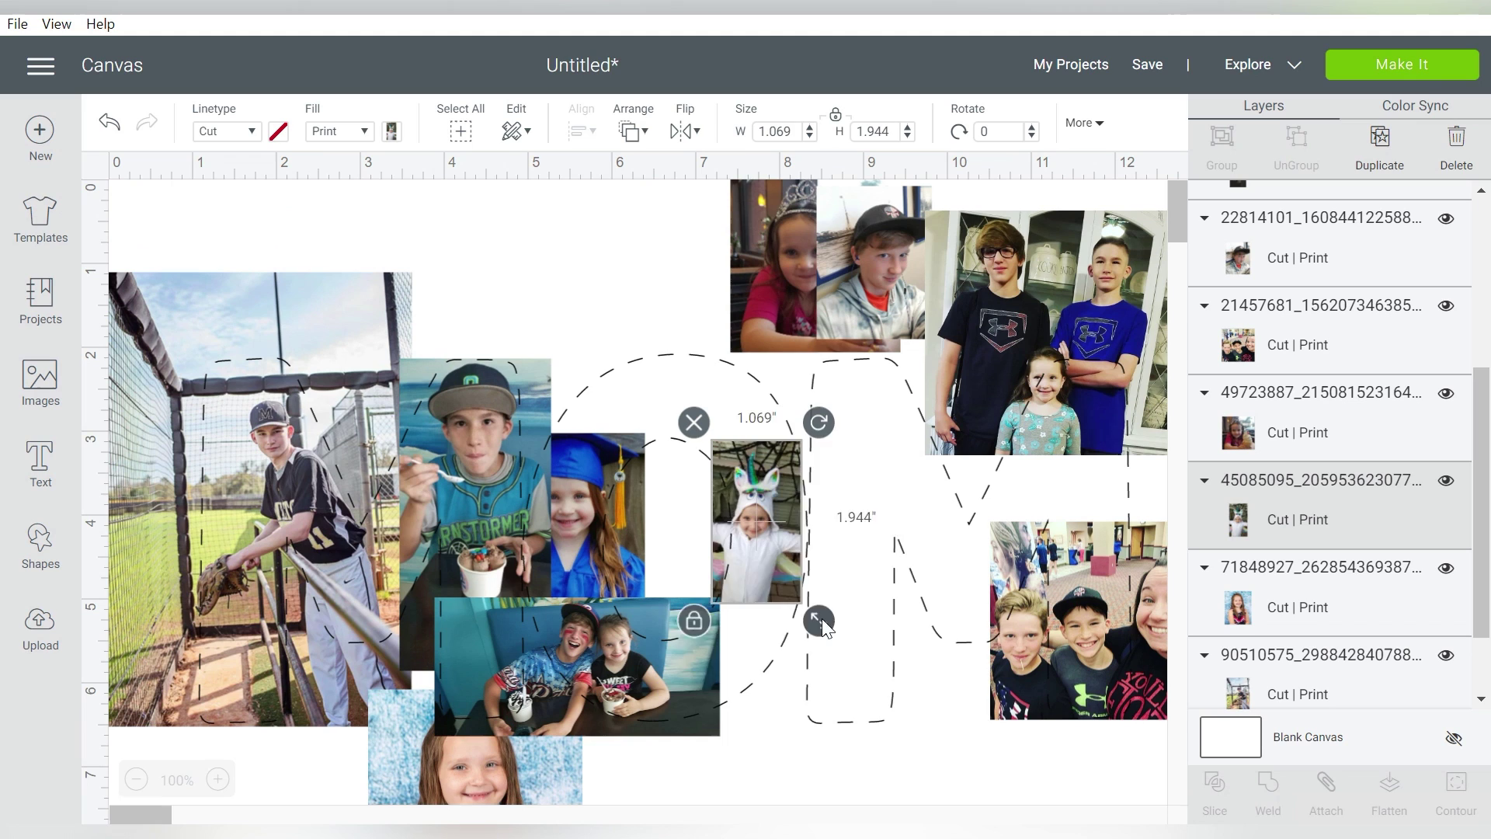
drag(818, 620, 878, 733)
drag(823, 683, 806, 683)
drag(862, 736, 859, 730)
drag(798, 466, 798, 474)
Step: Shrink the ice-cream photo to about 1.76 by 1.79 inches and position it over the top of the O
drag(757, 264, 698, 397)
drag(820, 511, 797, 488)
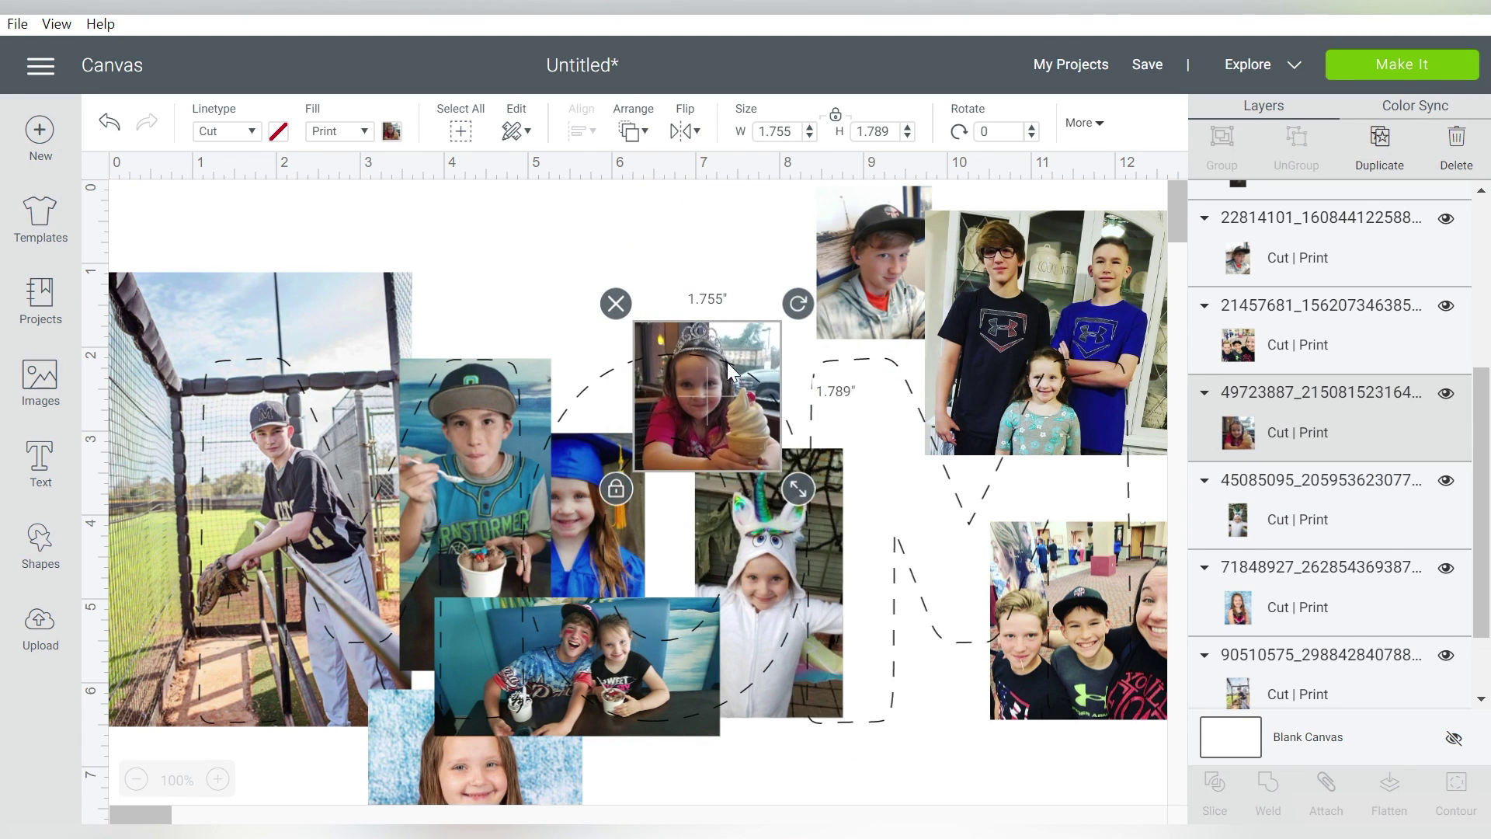
drag(727, 362, 745, 384)
Step: Move the blue-backdrop portrait below the last M and enlarge the boy-in-cap photo to about 2.15 by 2.86 inches over its left stem
drag(475, 781, 952, 826)
drag(884, 230, 867, 382)
drag(932, 507, 997, 594)
drag(923, 607, 926, 609)
click(882, 446)
key(ctrl+z)
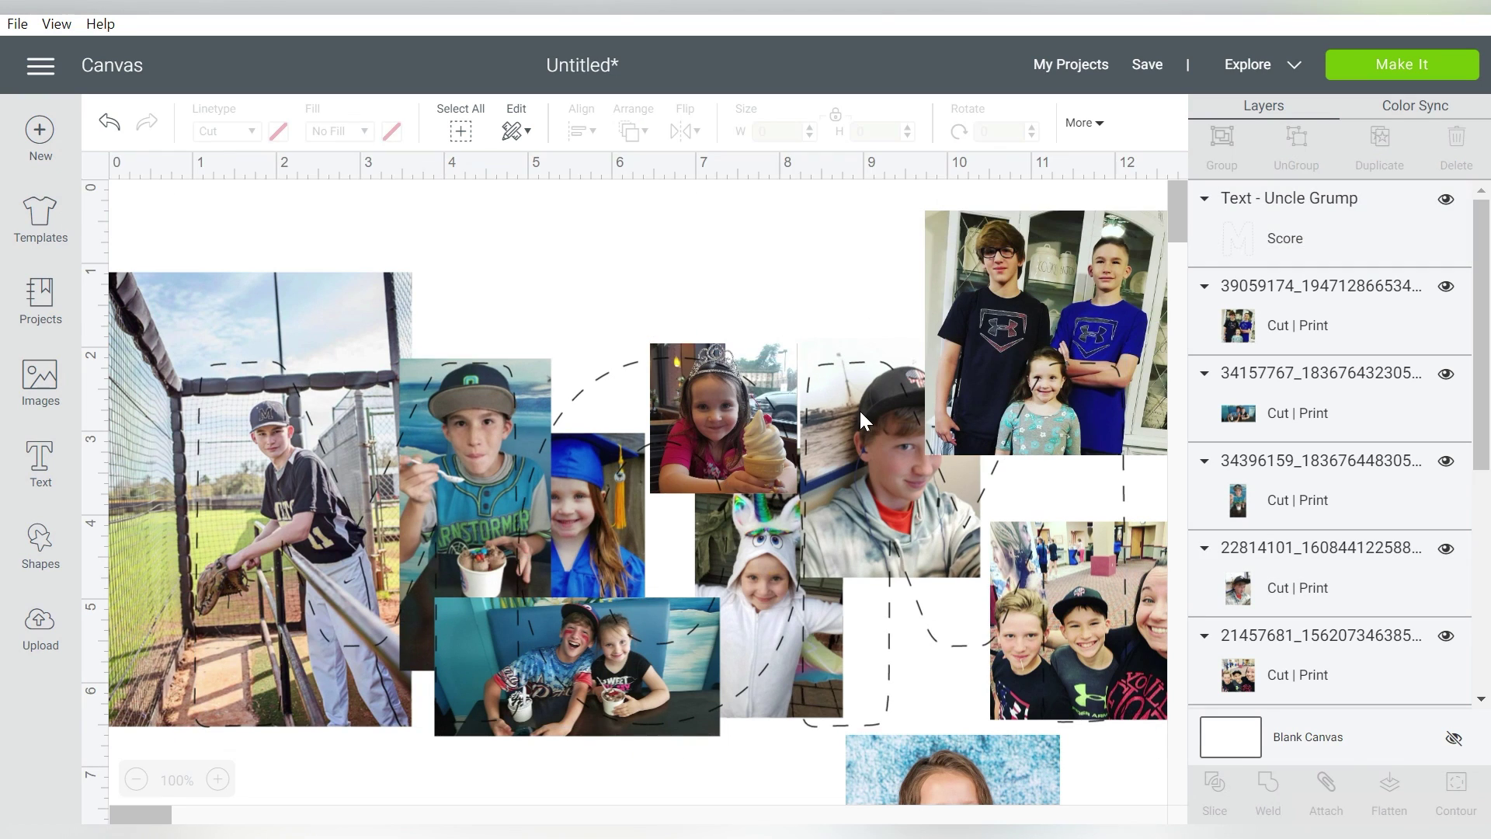
click(869, 432)
drag(868, 431, 832, 449)
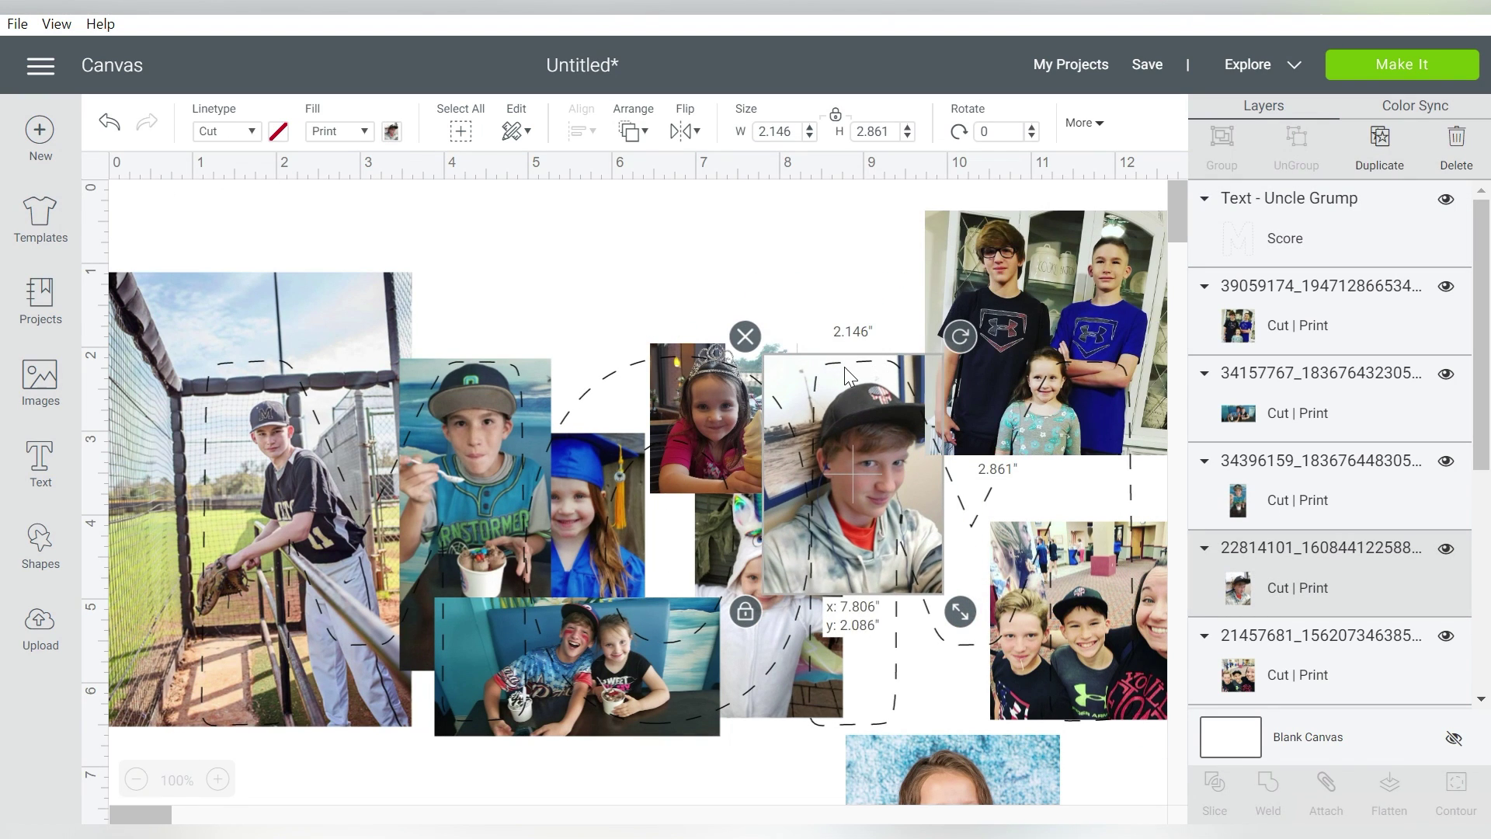
Step: Move the group selfie above the O, the booth photo onto the last M, and the three-children photo below the O
drag(1158, 704, 609, 362)
drag(560, 727, 1053, 504)
drag(1041, 241, 596, 792)
Step: Enlarge the booth photo to about 6.06 by 2.95 inches over the last M's upper part and send it to the back
click(1149, 381)
drag(1148, 379, 1000, 292)
drag(1049, 414, 1160, 467)
drag(1034, 272, 972, 268)
drag(1099, 468, 1210, 523)
drag(805, 278, 947, 385)
click(632, 131)
click(666, 170)
Step: Duplicate the group selfie, place the copy over the last M's lower left part, and send it to the back
click(542, 278)
click(1379, 148)
drag(562, 299, 903, 634)
click(633, 130)
click(666, 170)
Step: Send the boy-in-cap photo and the booth photo to the back of the stack
click(850, 394)
click(632, 131)
click(666, 170)
click(1033, 434)
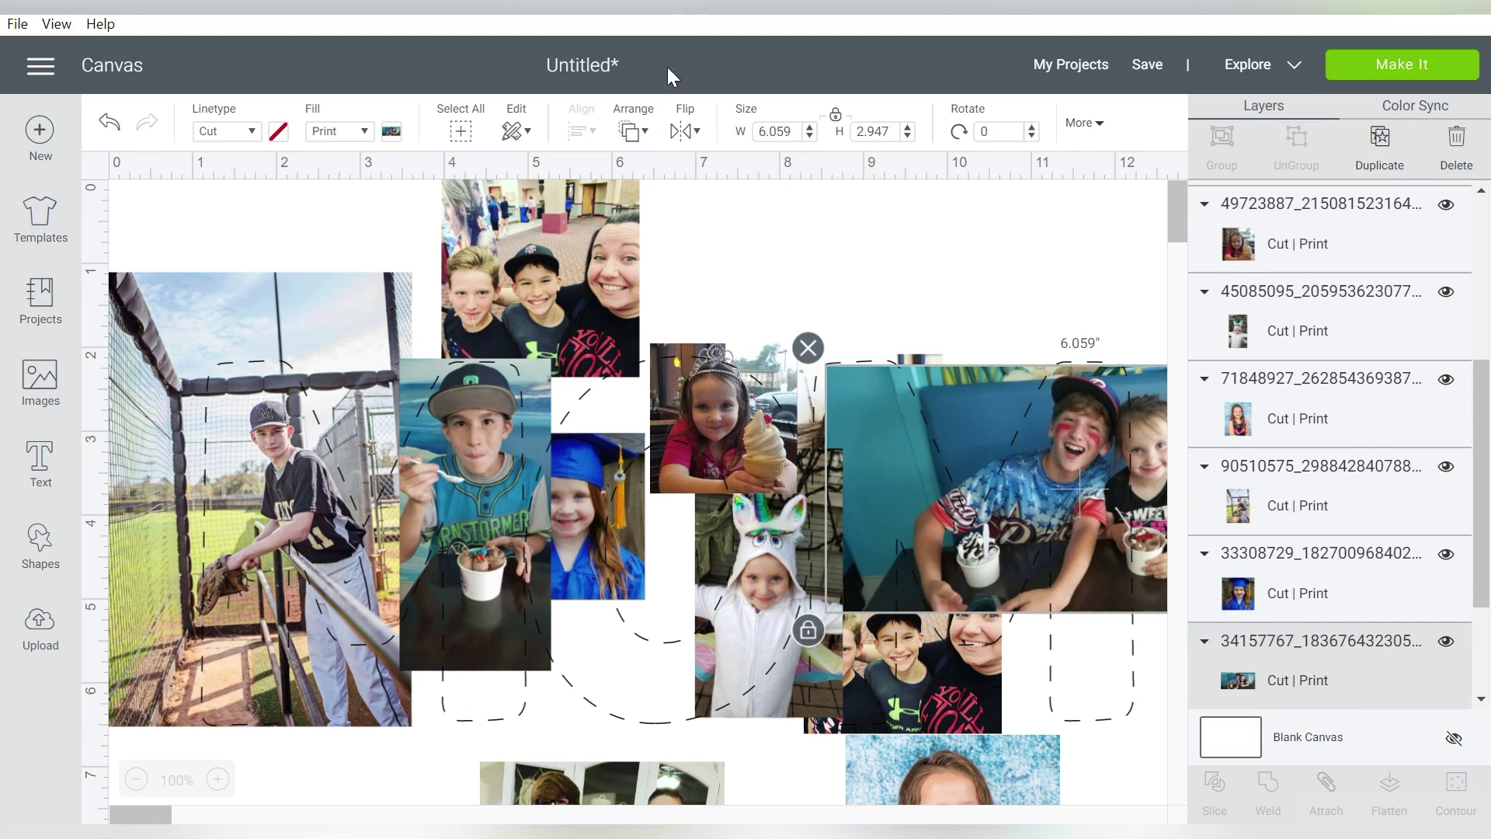
click(633, 131)
click(667, 169)
Step: Move the three-children photo over the bottom of the last M's right stem
click(1050, 661)
drag(1481, 410, 1483, 652)
click(1281, 500)
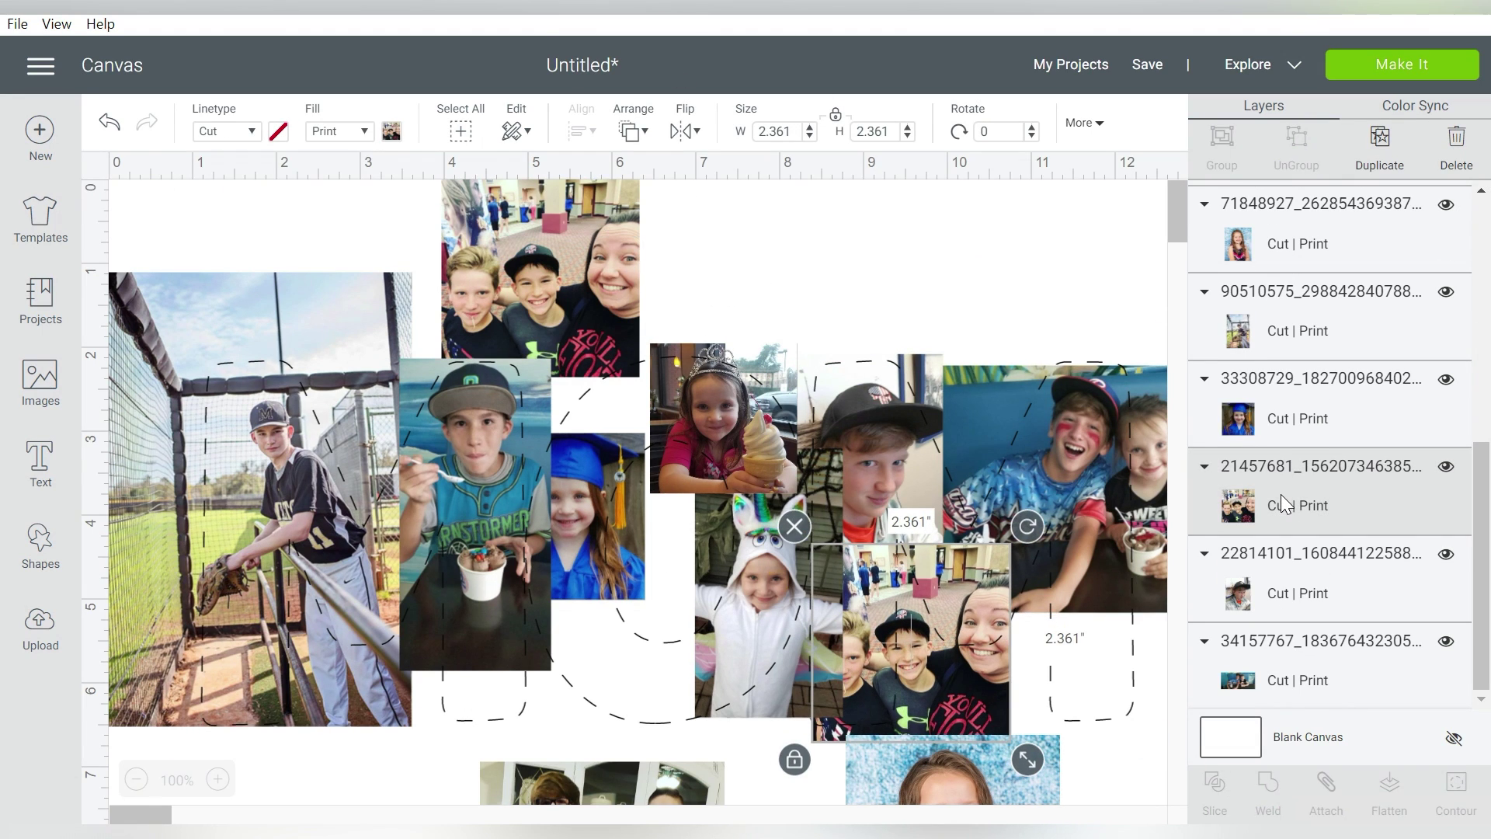
drag(593, 783, 1136, 600)
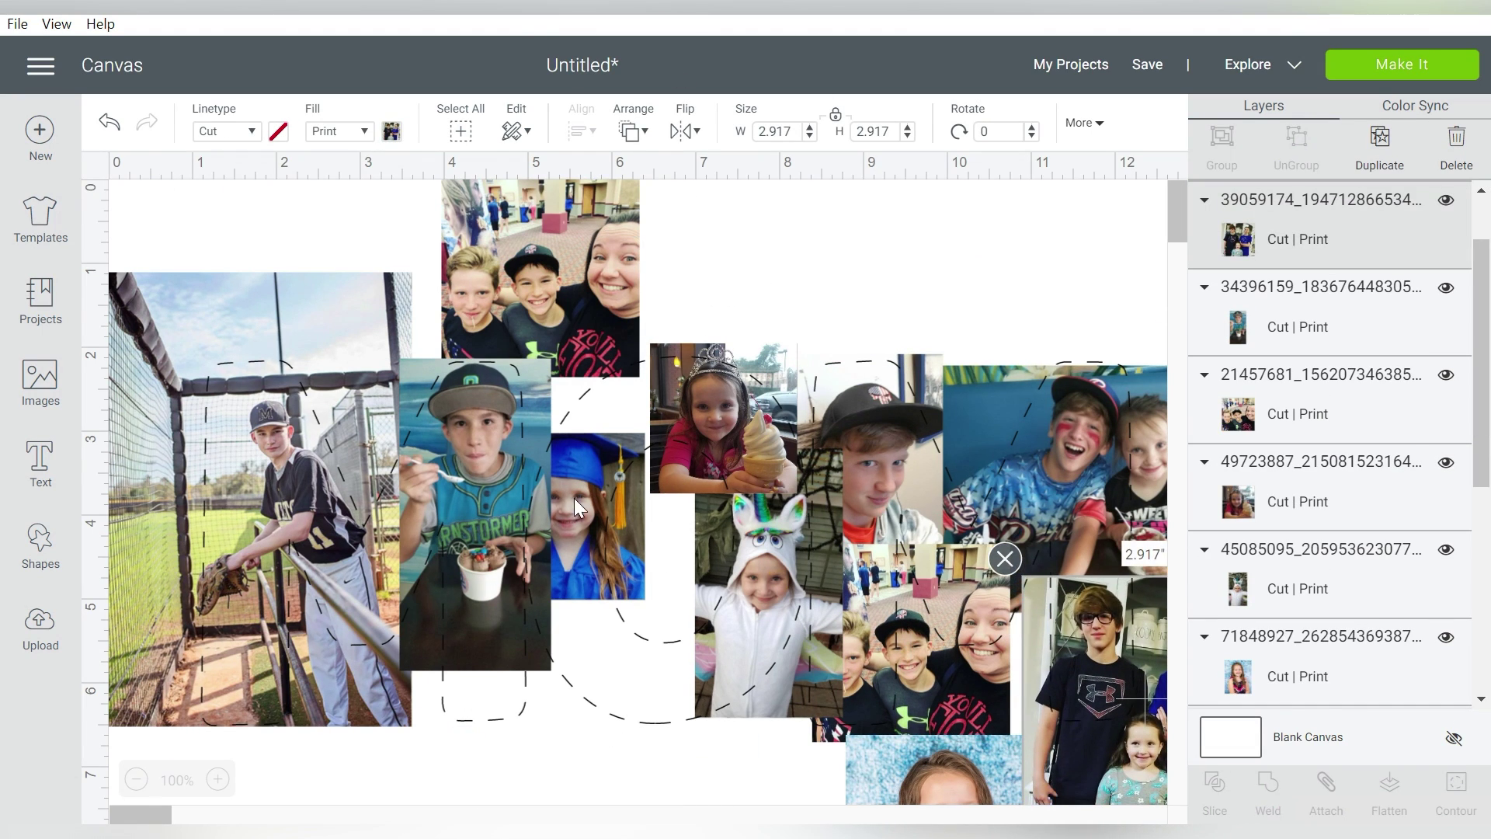
Step: Place the original group selfie over the first M's lower right stem and send the cup-eating photo to the back
drag(617, 194, 558, 554)
click(586, 326)
click(475, 466)
click(632, 131)
click(666, 169)
click(586, 326)
mouse_move(533, 730)
mouse_down()
mouse_move(549, 714)
mouse_move(546, 727)
mouse_up()
Step: Arrange the graduation photo over the O's upper left and the blue-backdrop portrait over its lower left
drag(953, 780, 678, 711)
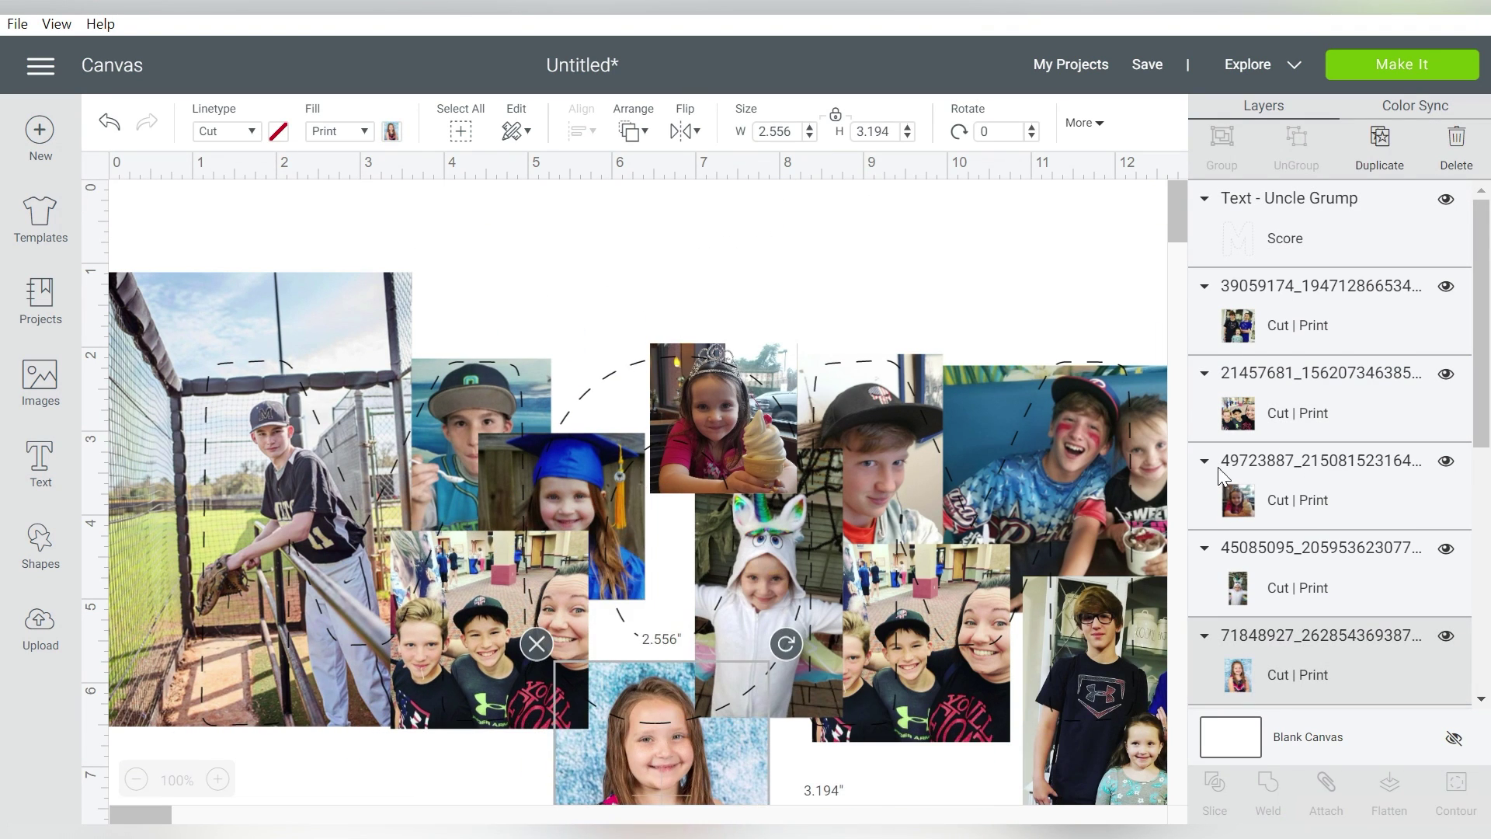
drag(563, 482, 563, 406)
key(ctrl+z)
key(ctrl+z)
key(ctrl+z)
key(ctrl+z)
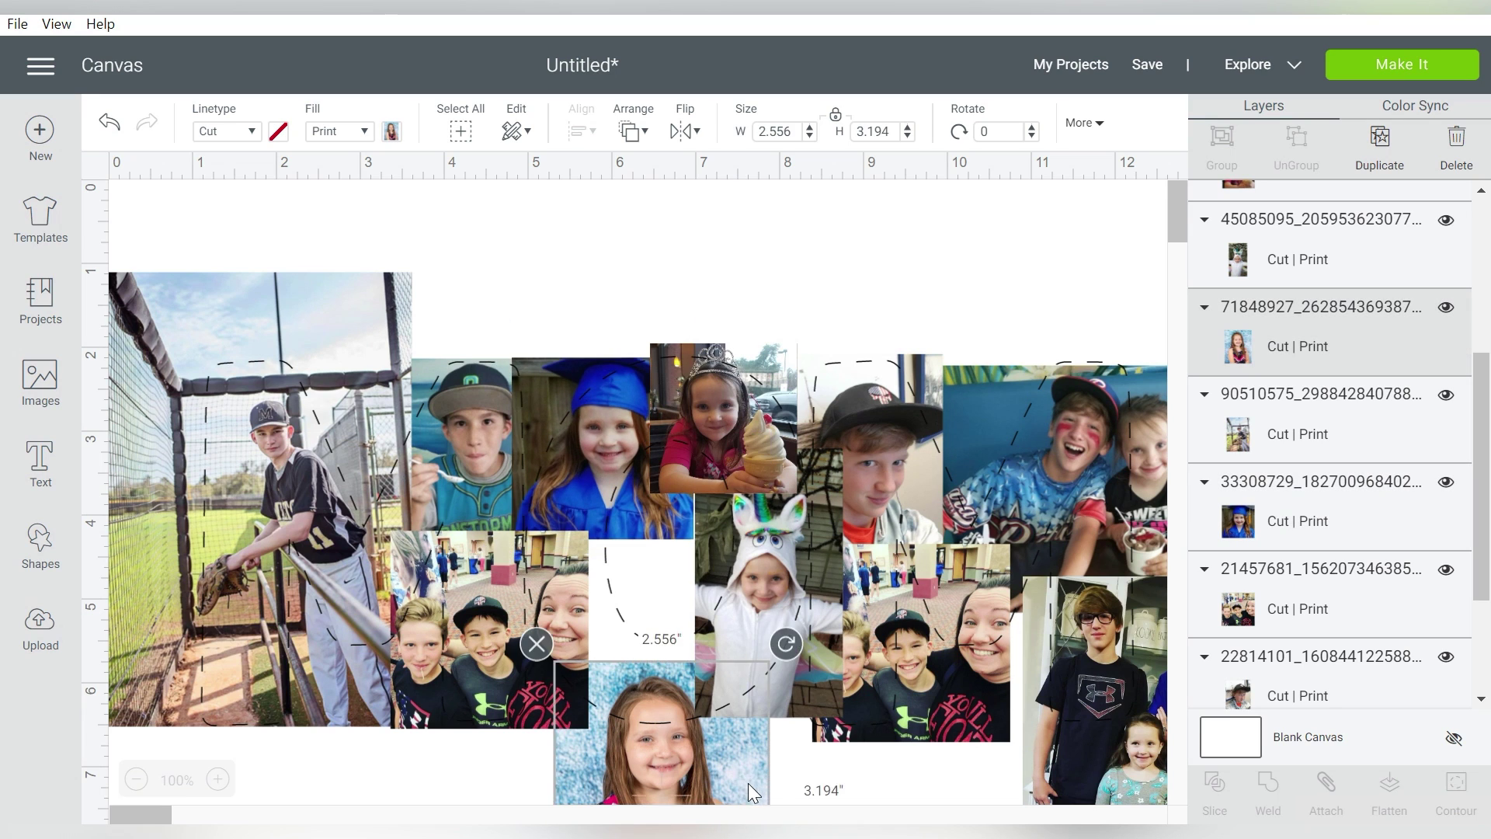
key(ctrl+z)
key(ctrl+z)
key(ctrl+z)
key(ctrl+z)
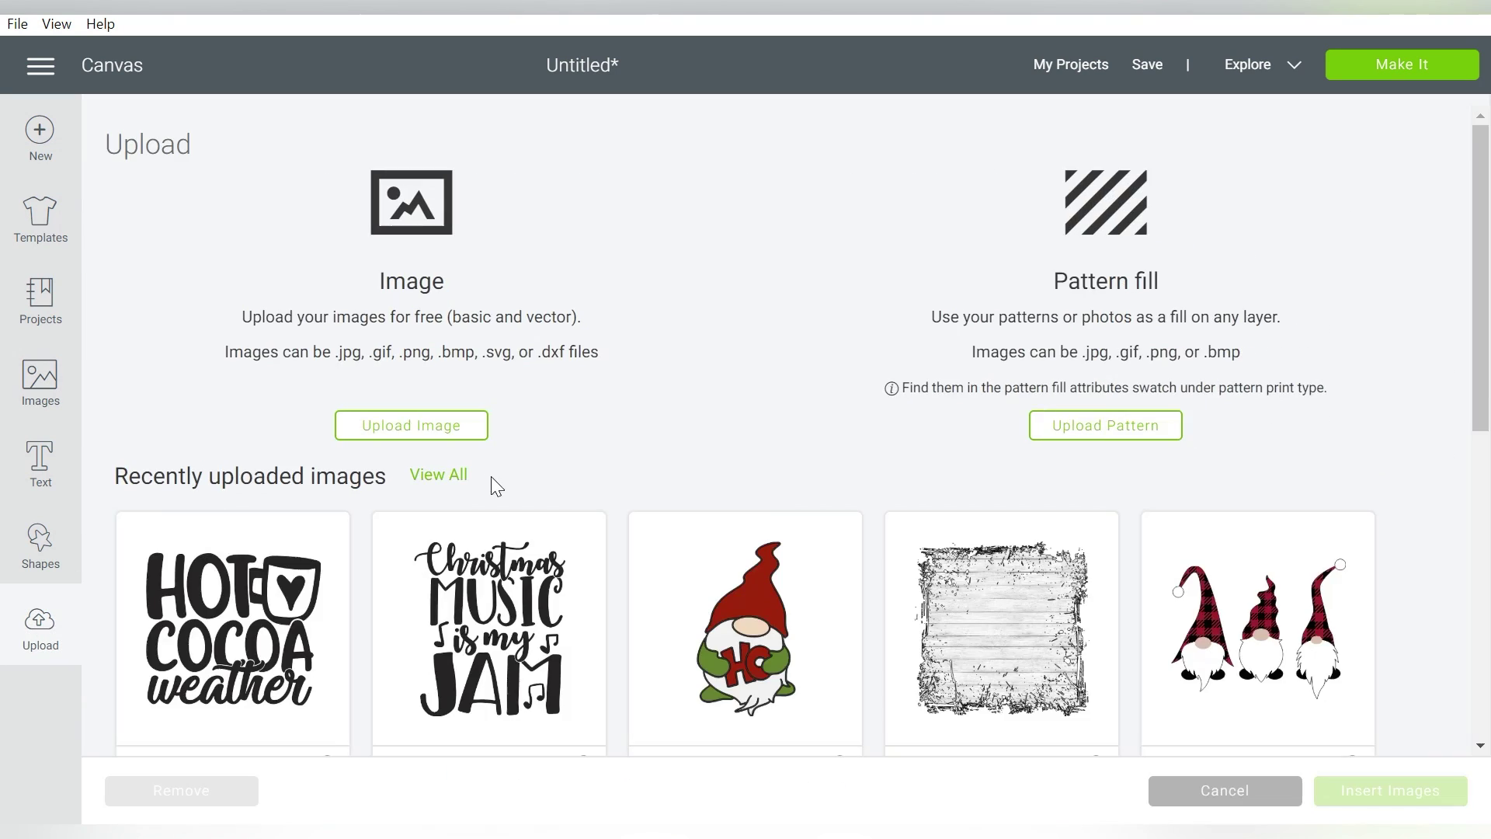
Step: Insert the uploaded photo of the girl holding a boxed toy and move the graduation photo to the O's lower edge
click(440, 475)
scroll(854, 505, down, 5)
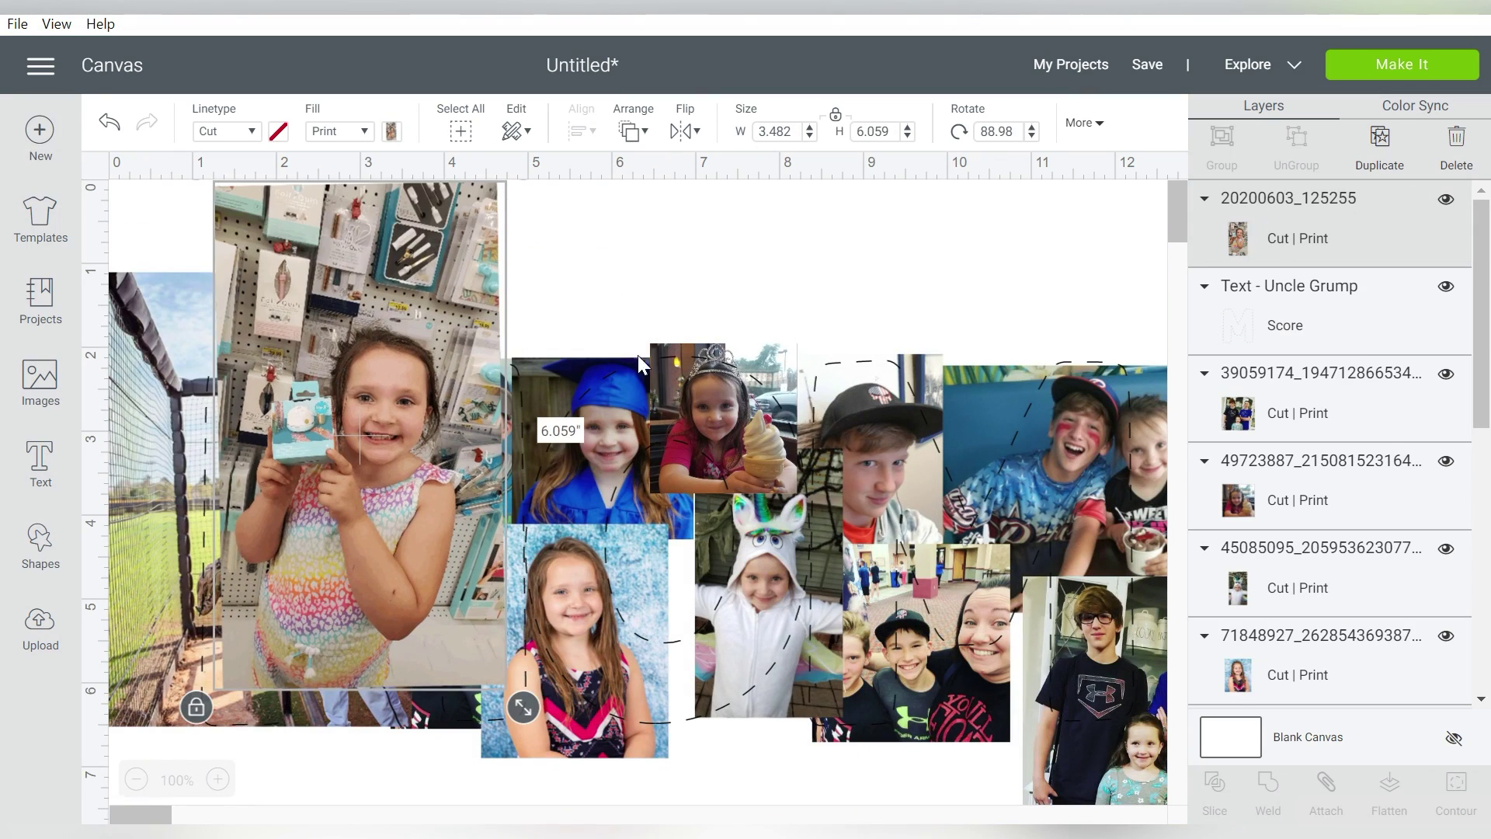
click(1289, 307)
drag(547, 372, 614, 602)
mouse_move(783, 794)
mouse_down()
mouse_move(742, 770)
mouse_move(760, 782)
mouse_up()
Step: Shrink the toy-holding photo to about 1.81 by 3.15 inches, place it over the O's upper left, and send it to the back
click(367, 411)
drag(518, 703, 362, 426)
drag(287, 311, 595, 438)
drag(670, 553, 690, 589)
click(633, 131)
click(672, 167)
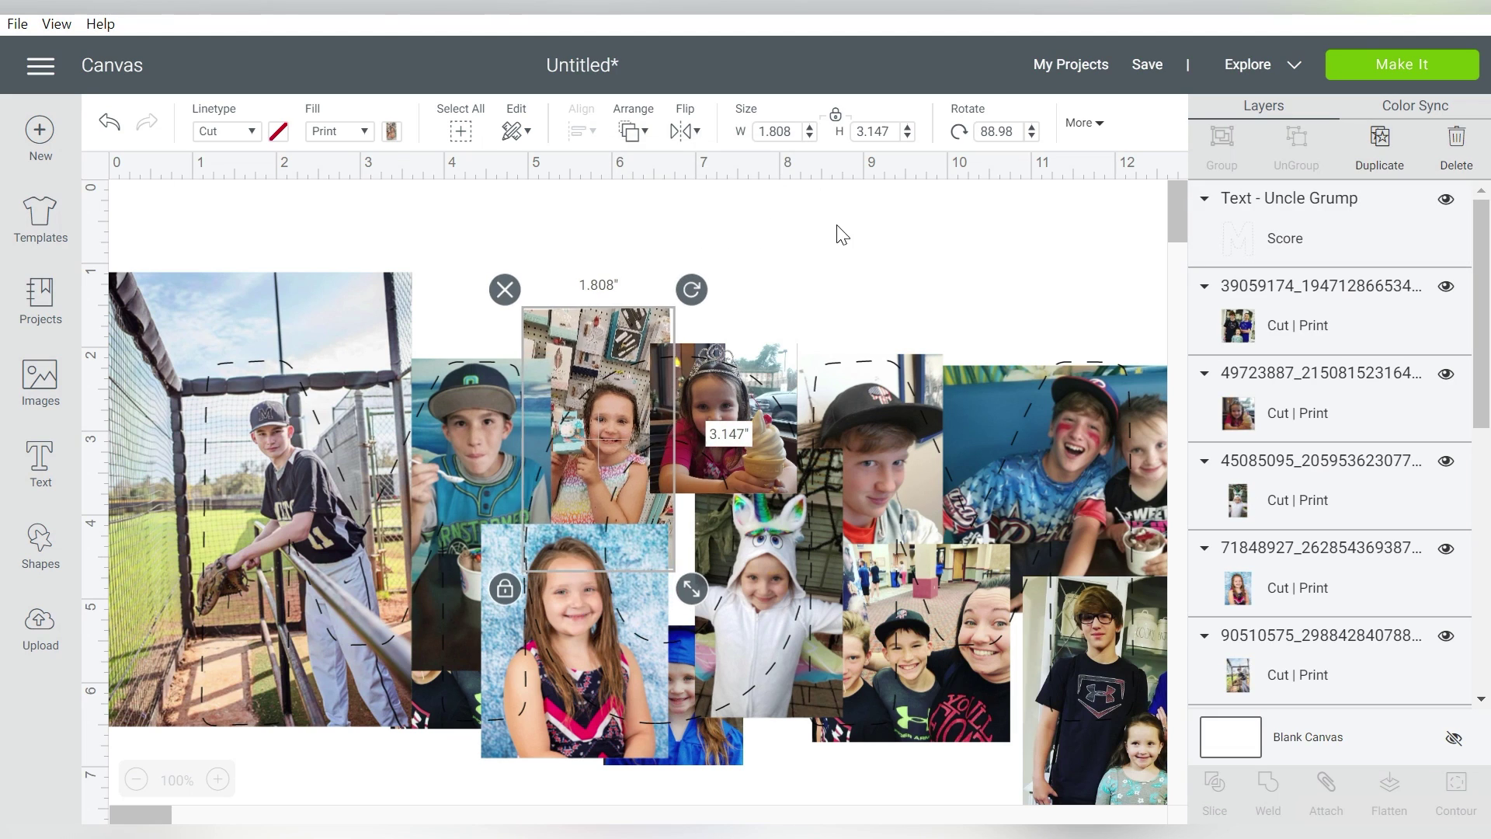
Step: Slice the baseball, cup-eating and group selfie photos over the first M with the text outline
drag(1123, 202, 167, 739)
click(933, 221)
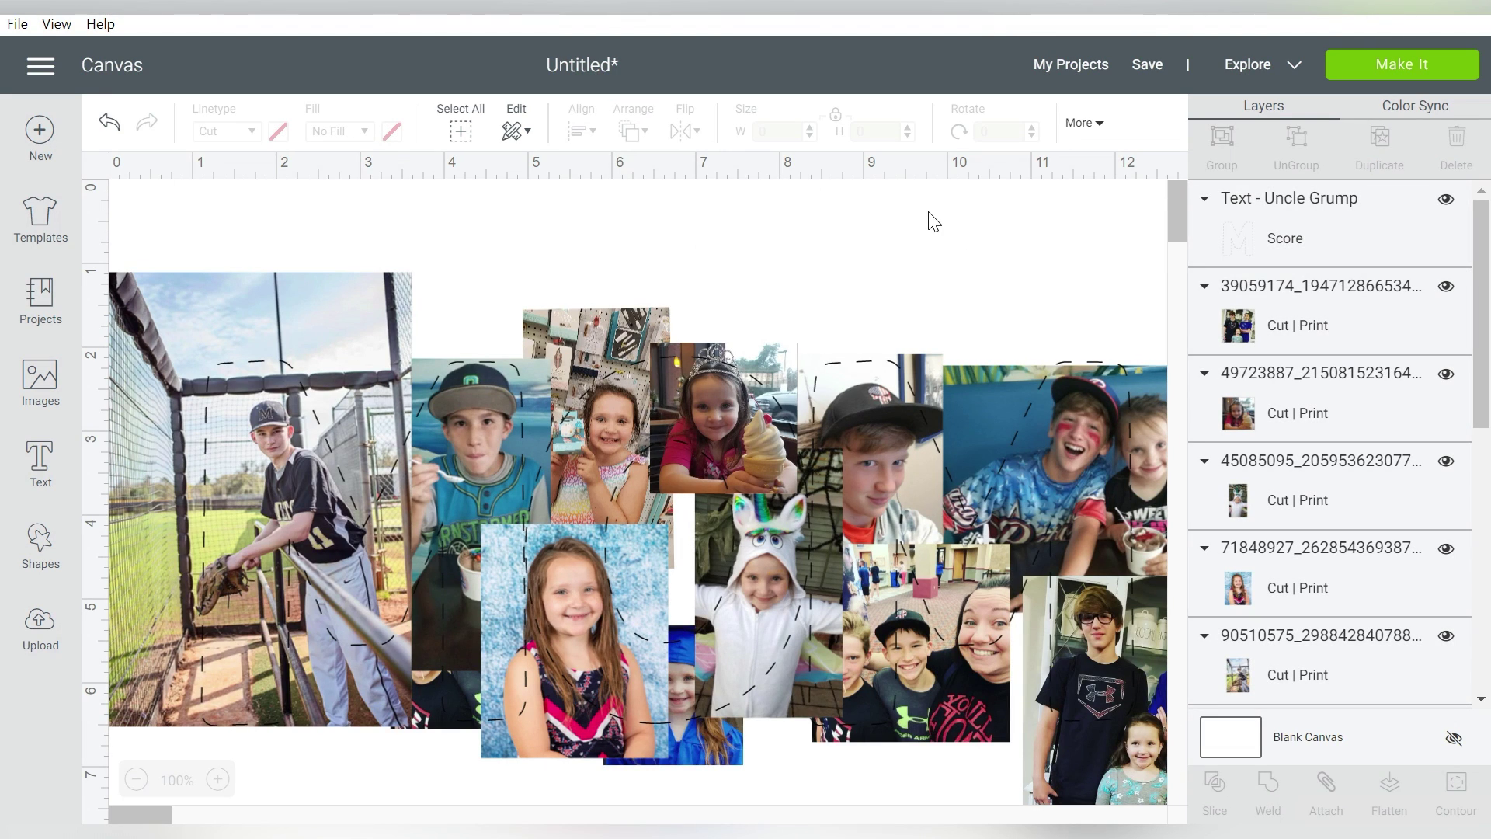
drag(209, 203, 248, 417)
click(1217, 781)
click(460, 413)
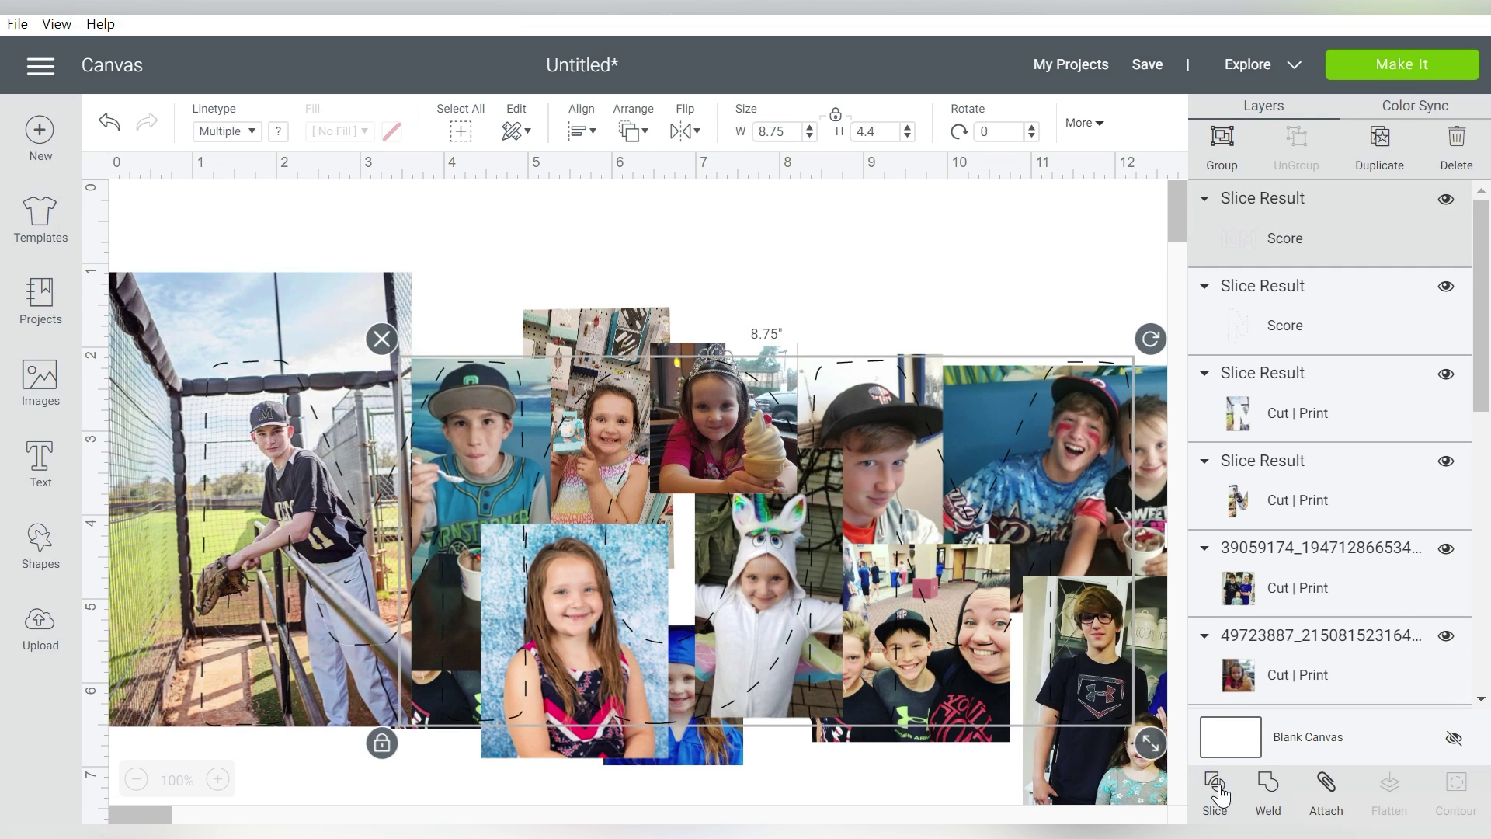
click(1214, 782)
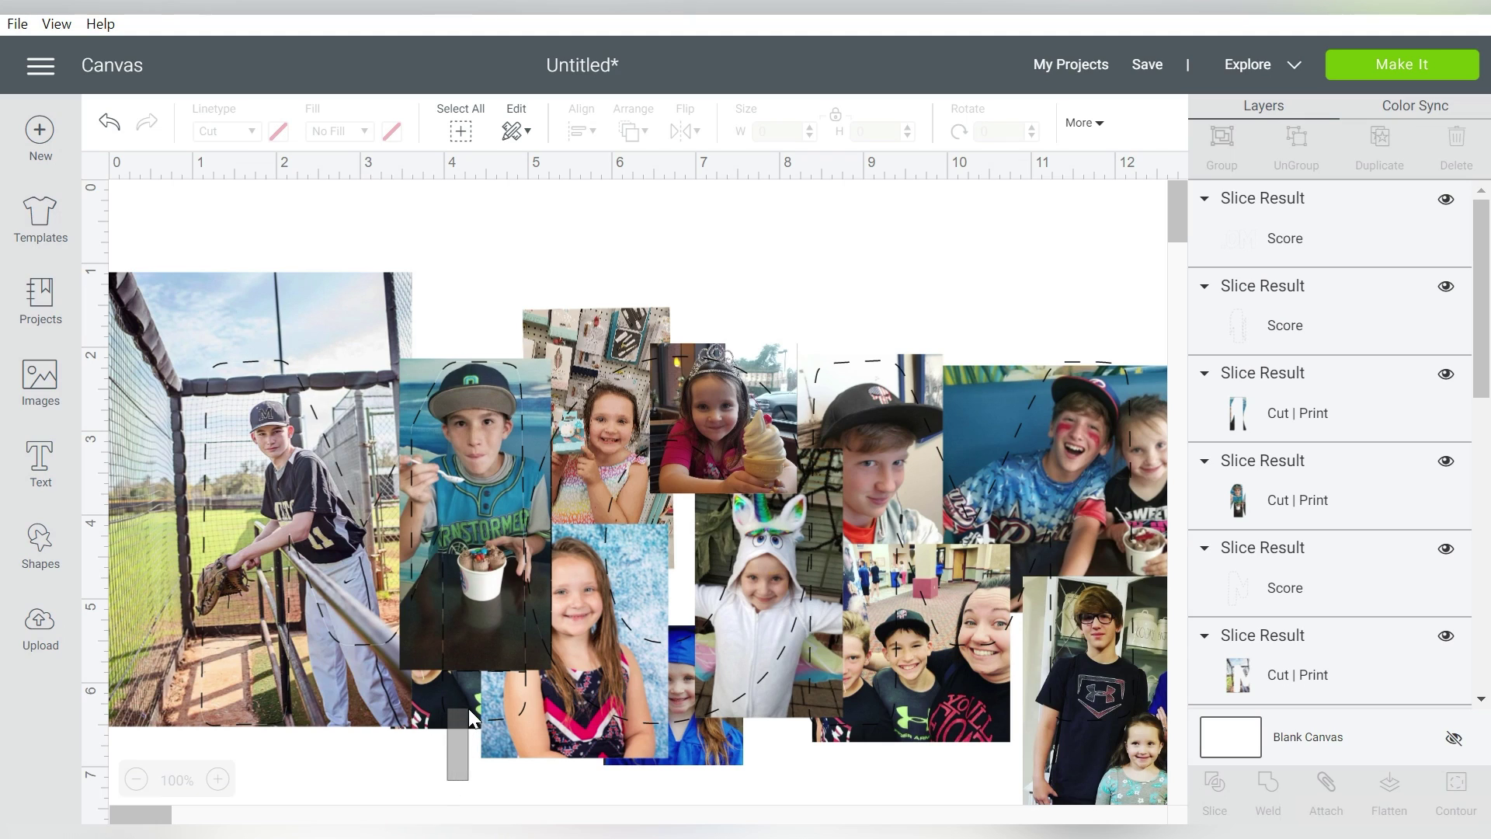
drag(468, 708, 469, 710)
click(1215, 785)
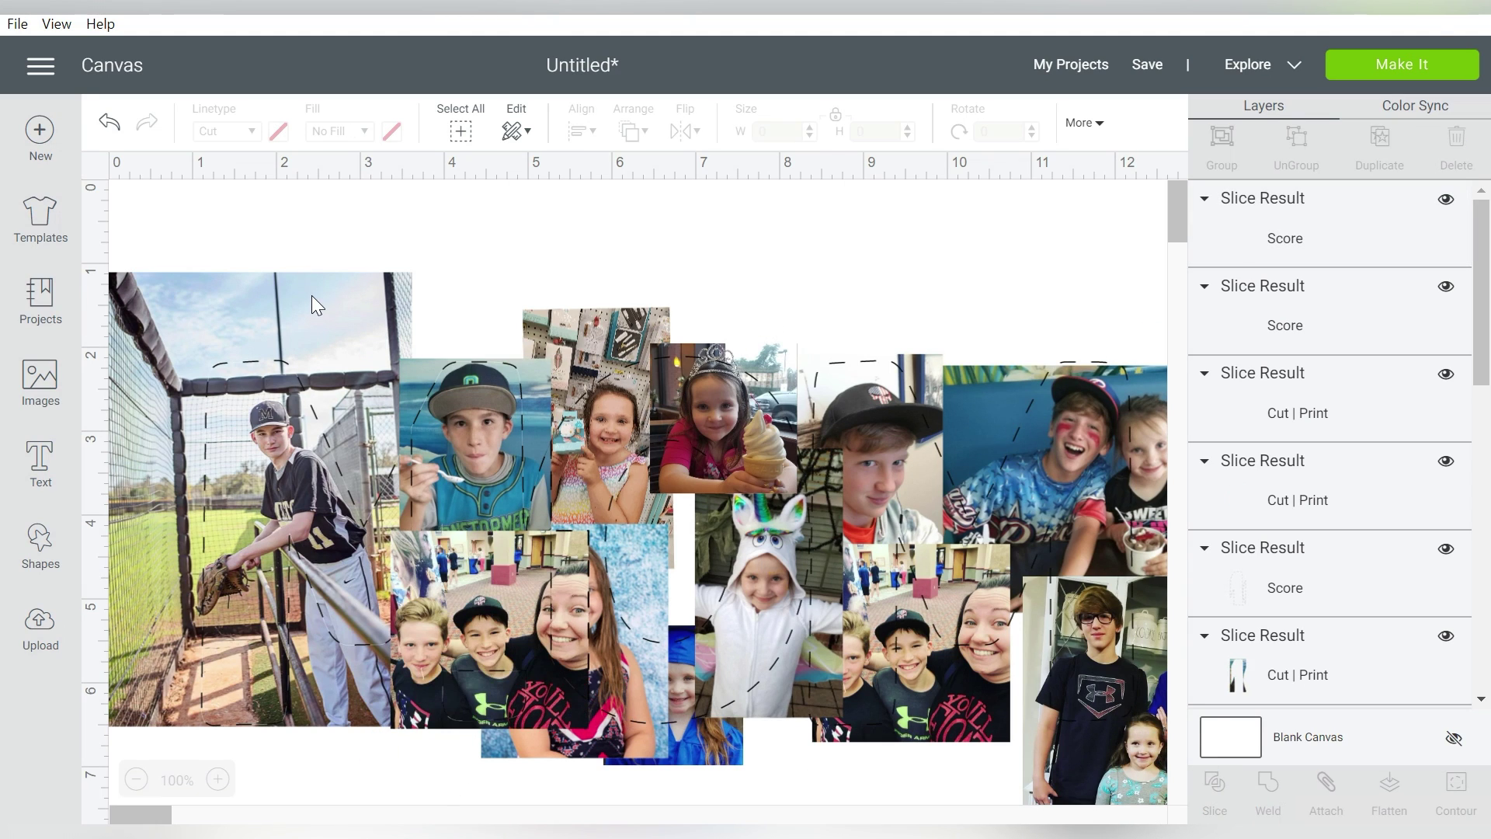
Step: Delete the leftover pieces of the baseball, group selfie and cup-eating photos outside the first M
click(314, 303)
key(Delete)
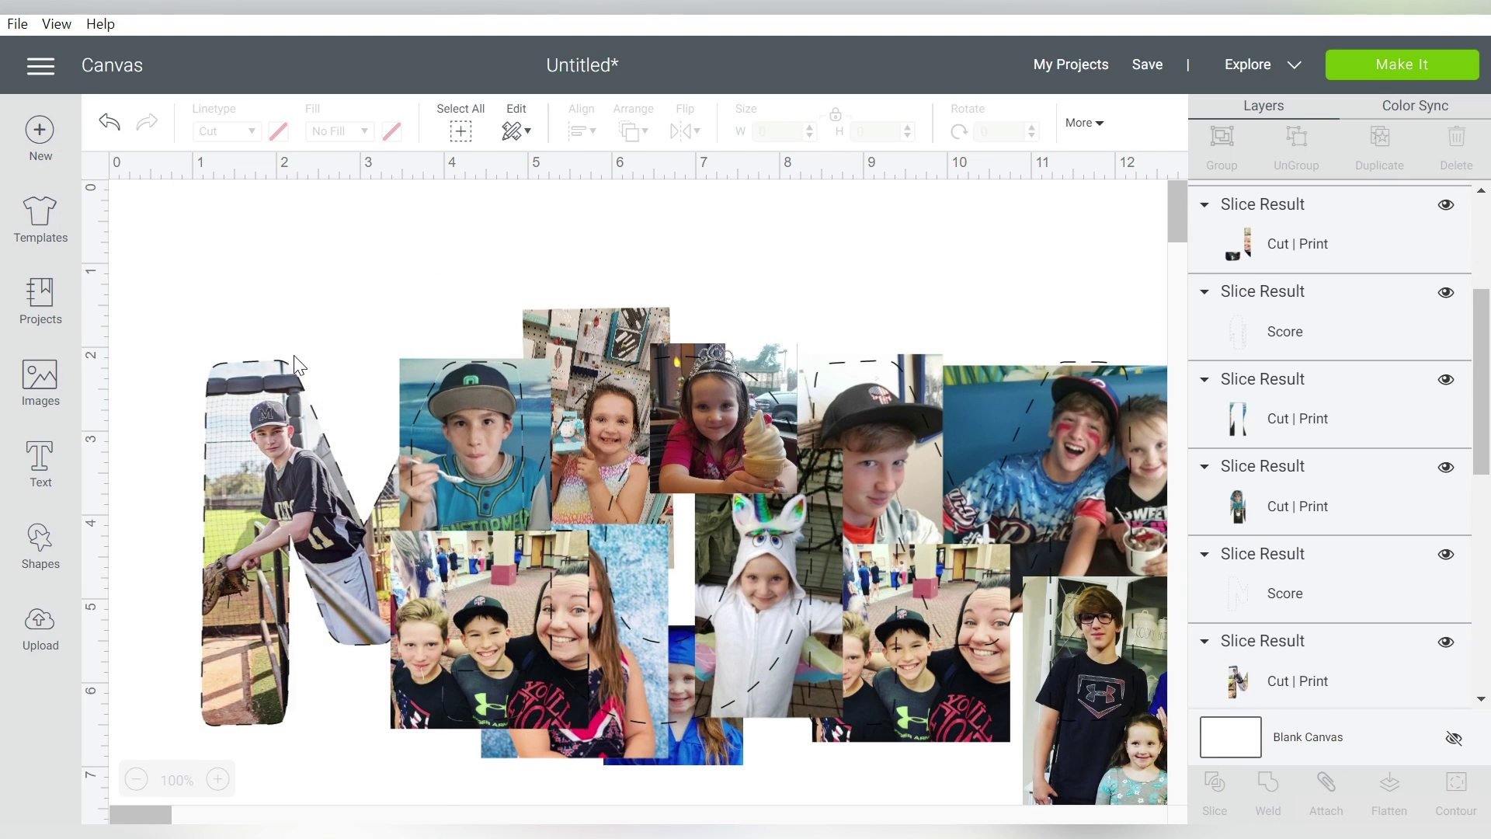
click(393, 716)
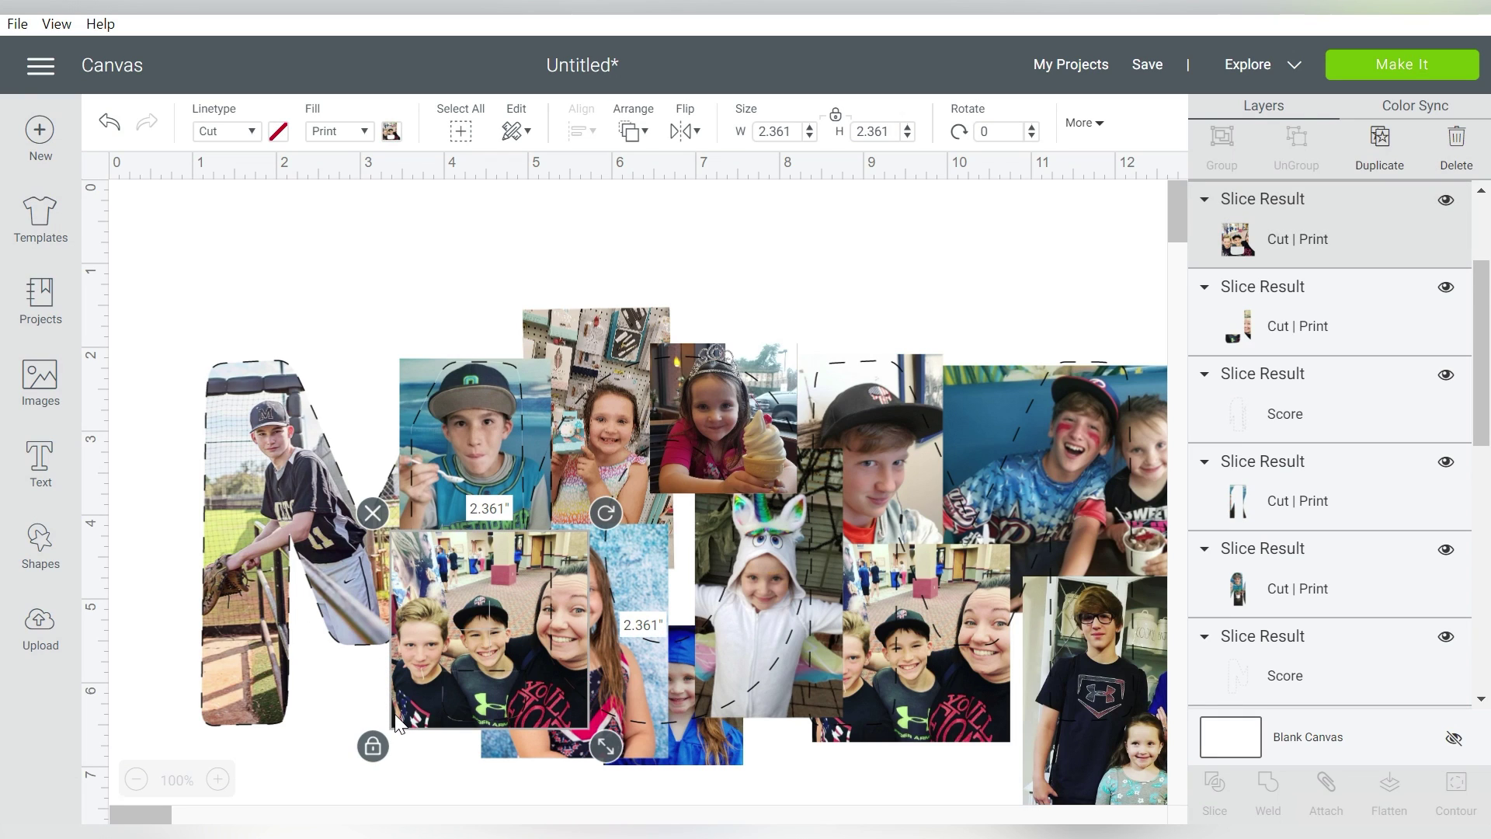
key(Delete)
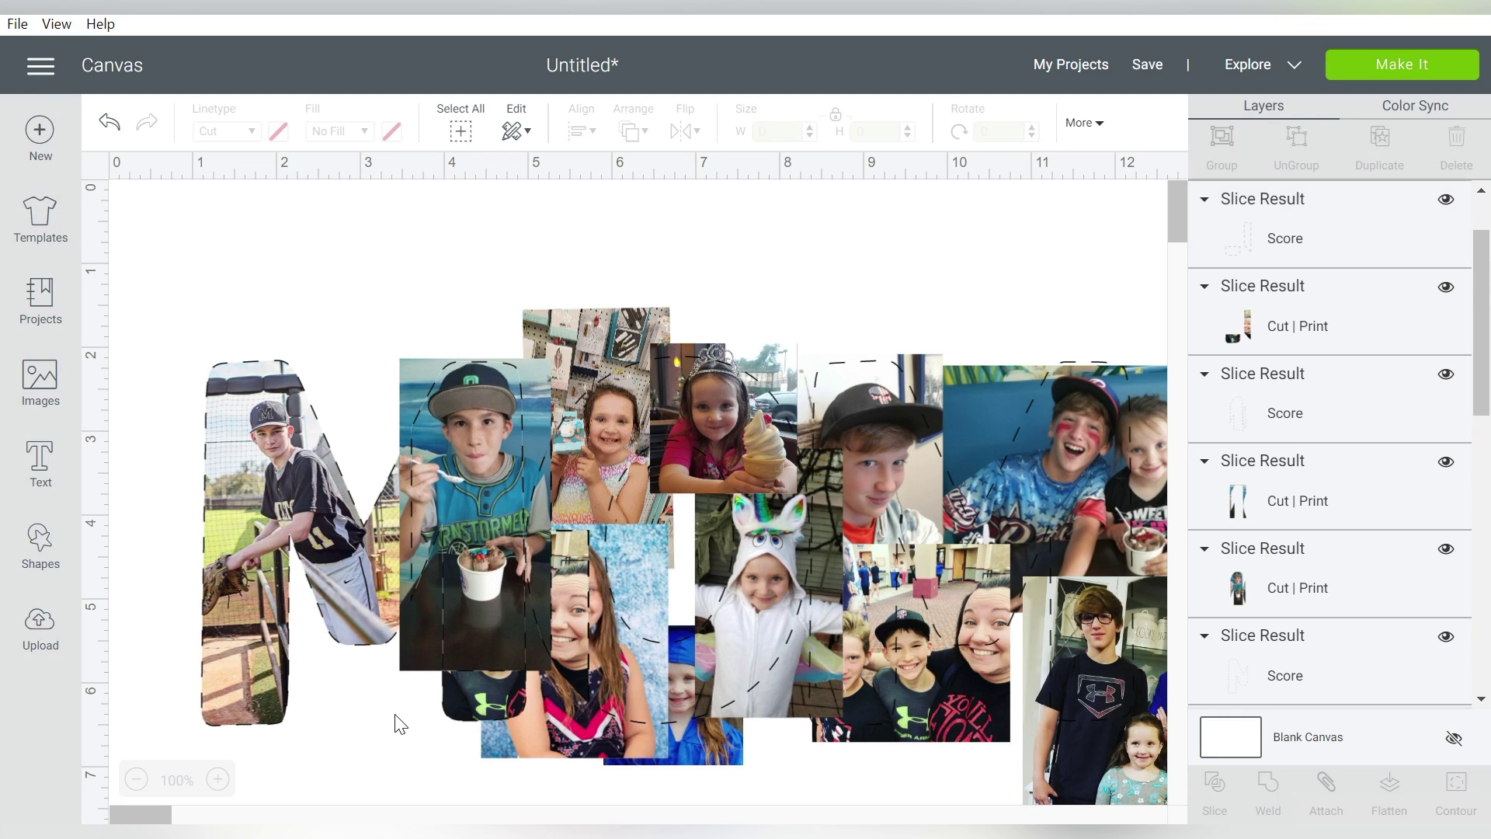
click(411, 376)
key(Delete)
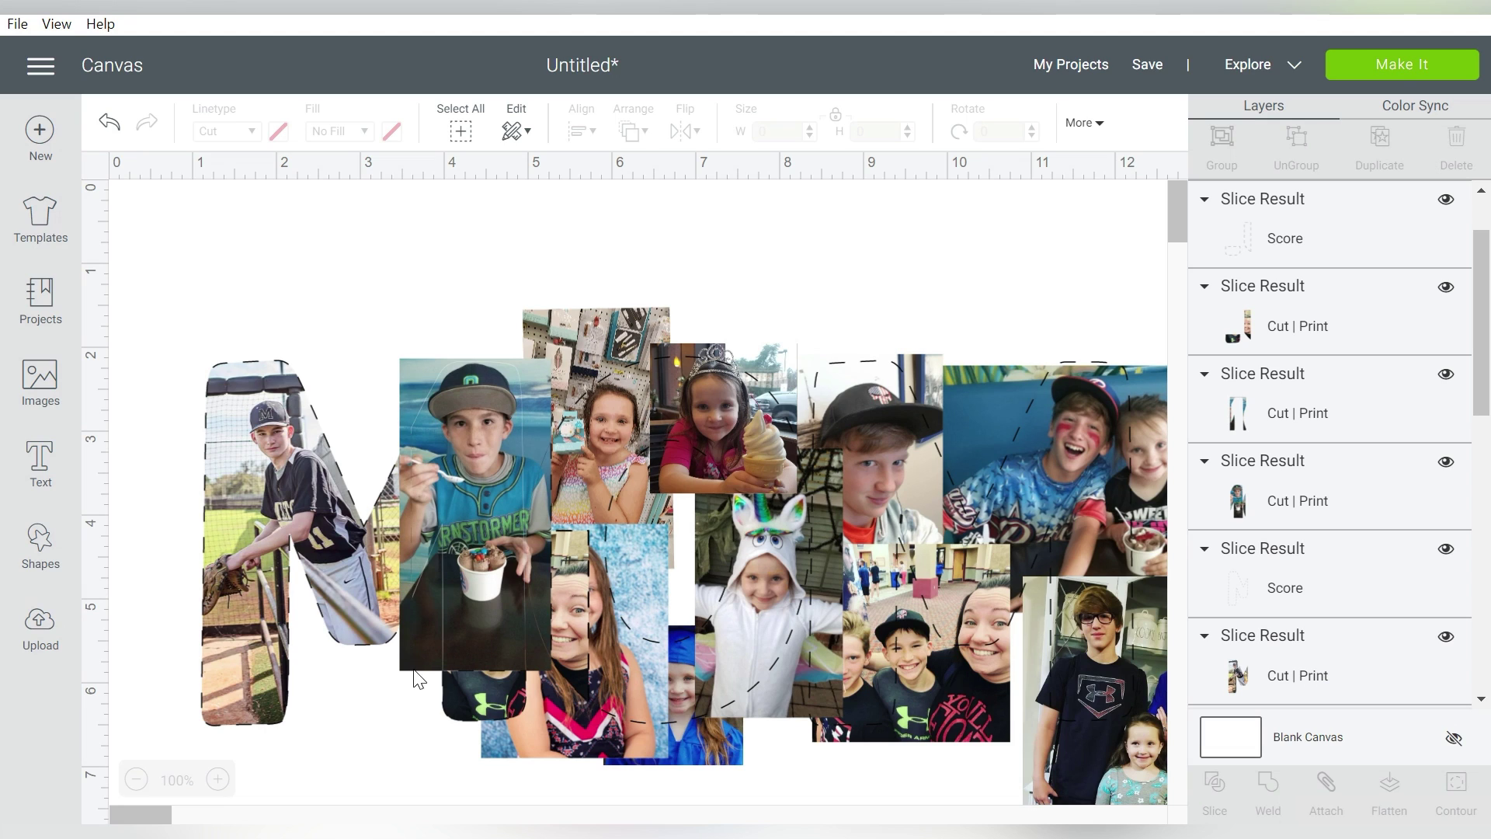
click(414, 663)
key(Delete)
Step: Rearrange the first M's sliced pieces so the cup-eating piece lies behind the neighbouring photos
click(414, 662)
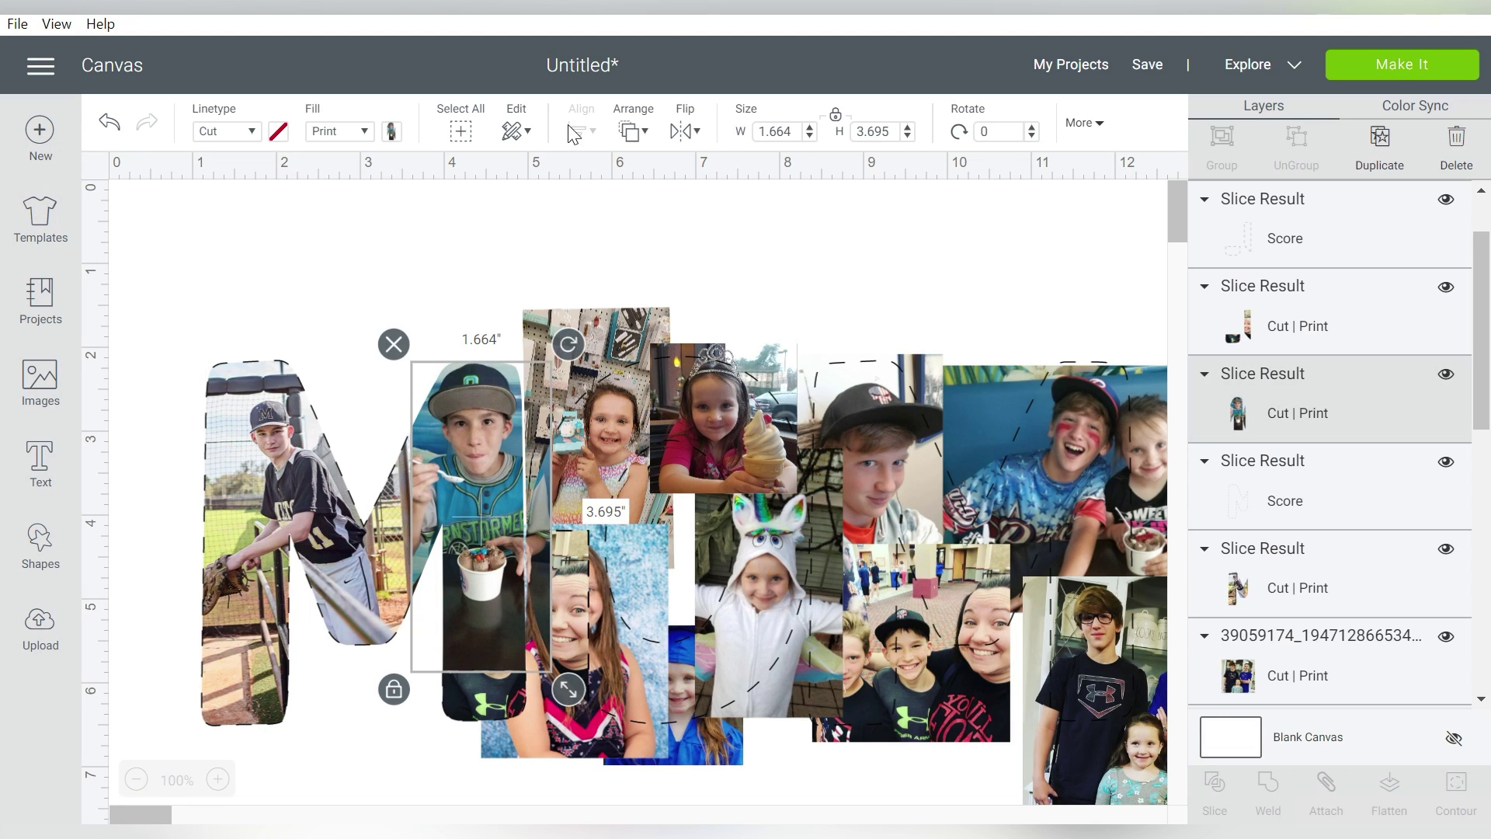
click(633, 131)
click(656, 166)
click(455, 548)
click(633, 130)
click(661, 244)
click(668, 244)
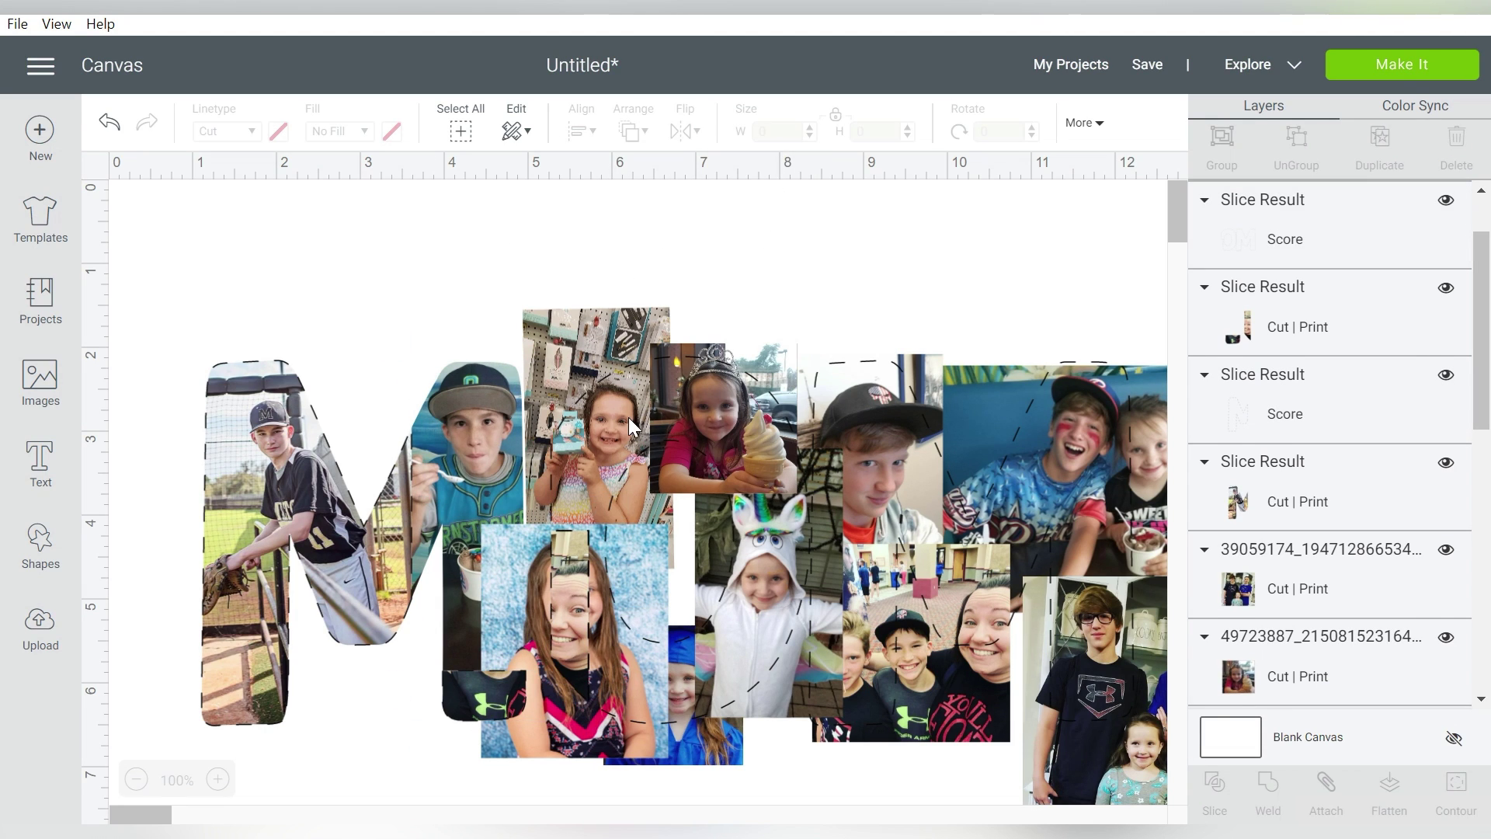
Step: Slice the toy-holding photo and the ice-cream photo over the O with the text outline
click(1214, 792)
drag(719, 249, 724, 404)
click(1213, 792)
Step: Try slicing the booth photo with the text outline and deleting its leftover pieces around the last M
drag(960, 256, 963, 377)
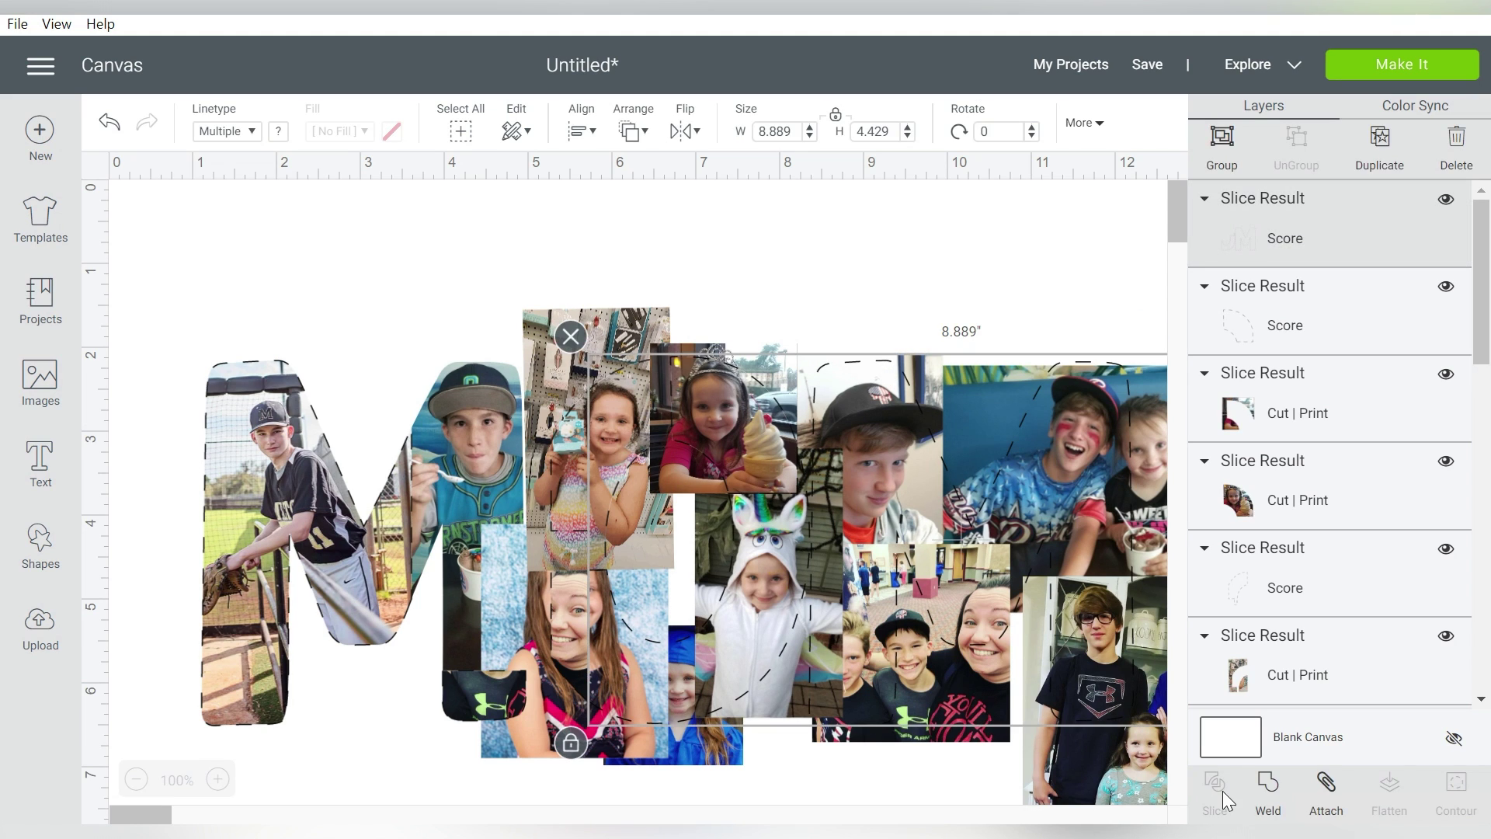
click(1224, 792)
key(Delete)
right_click(985, 378)
key(Delete)
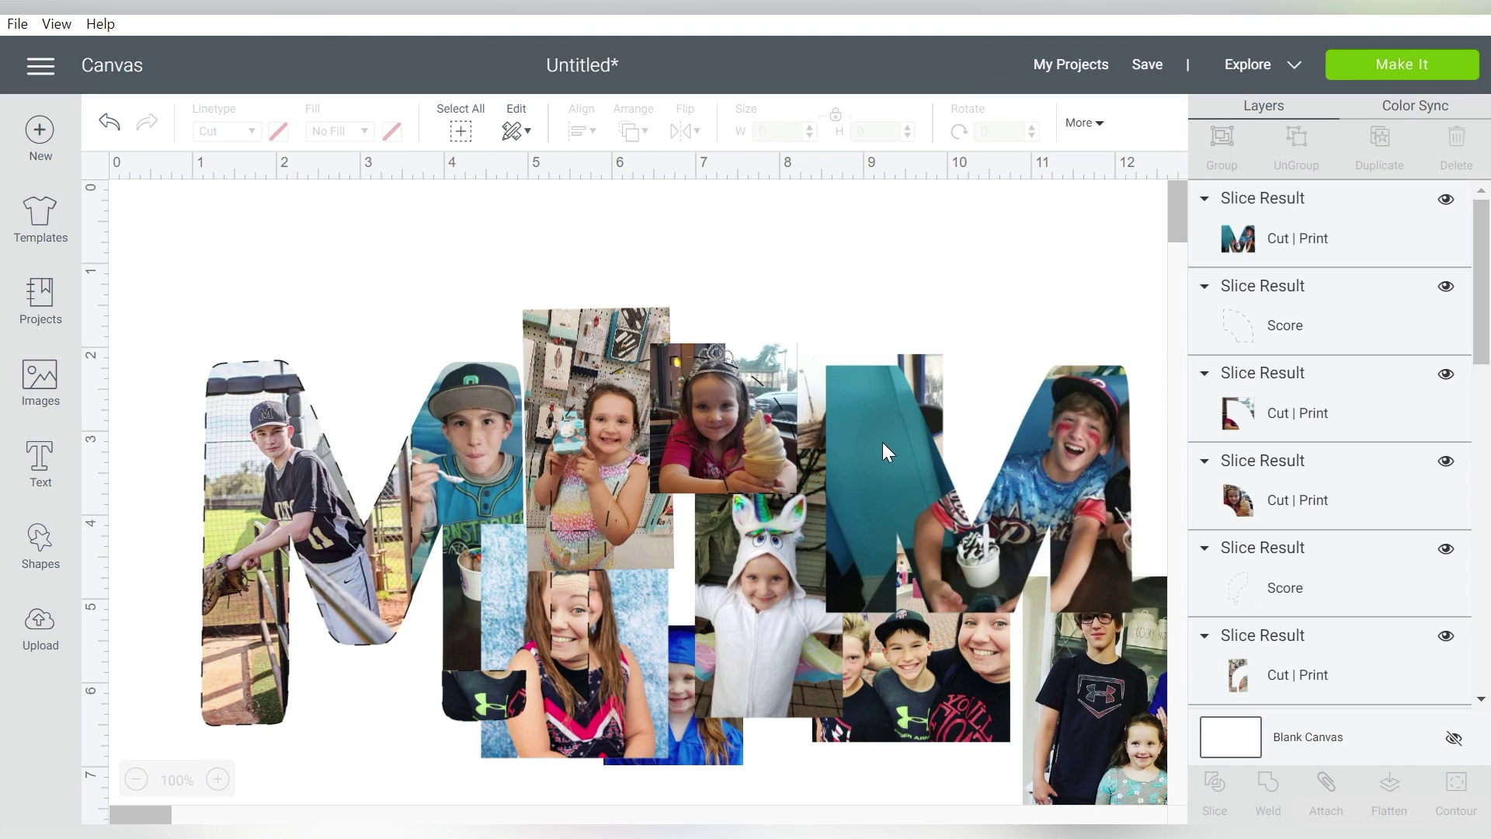
click(882, 441)
key(Delete)
Step: Try slicing the boy-in-cap photo and deleting its leftover, and undo back to the uncut photos on the last M
drag(966, 272, 916, 383)
click(1213, 792)
click(923, 359)
key(Delete)
click(930, 702)
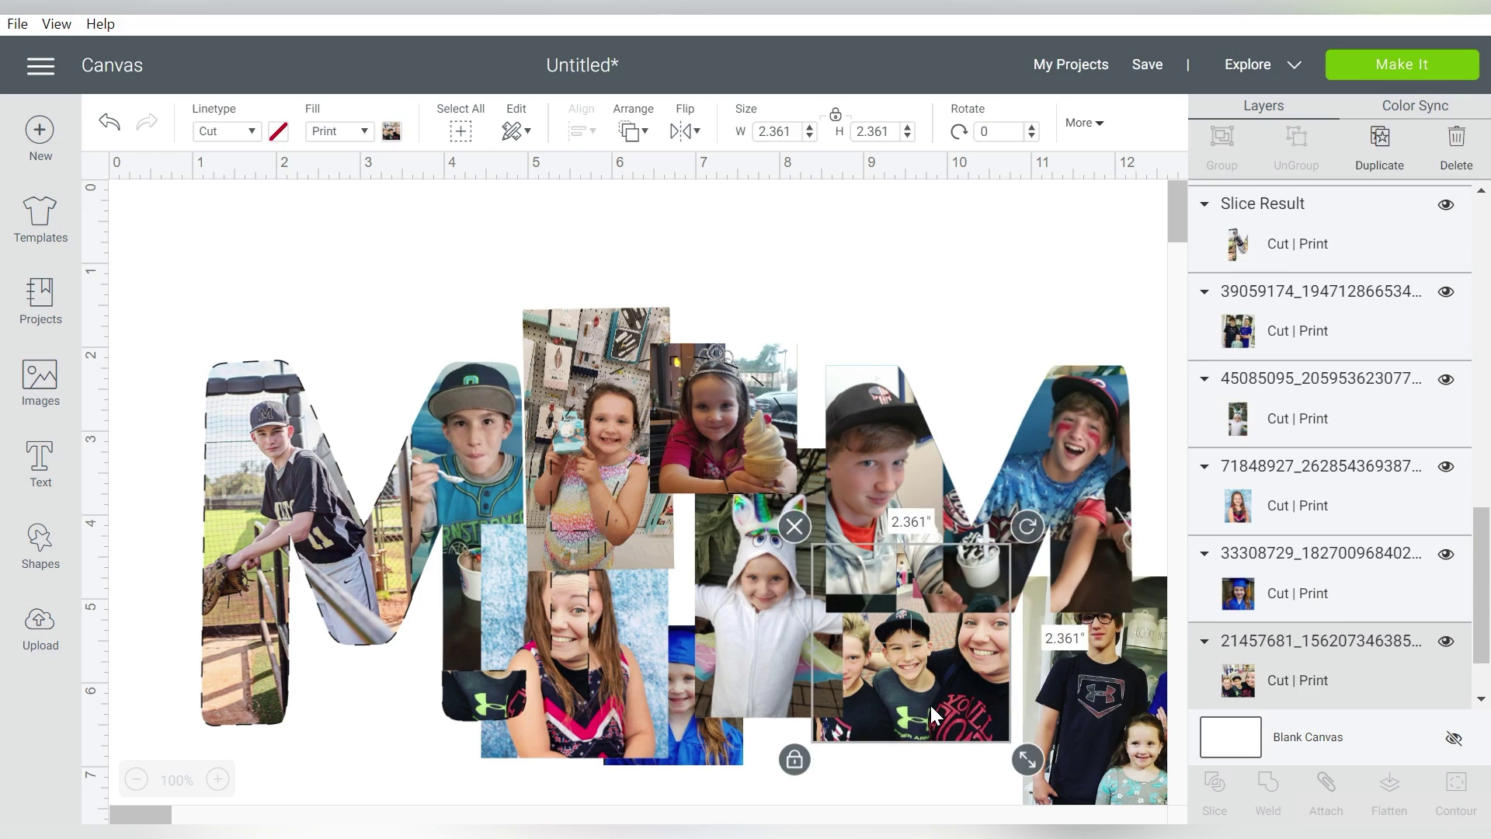
click(108, 126)
click(109, 126)
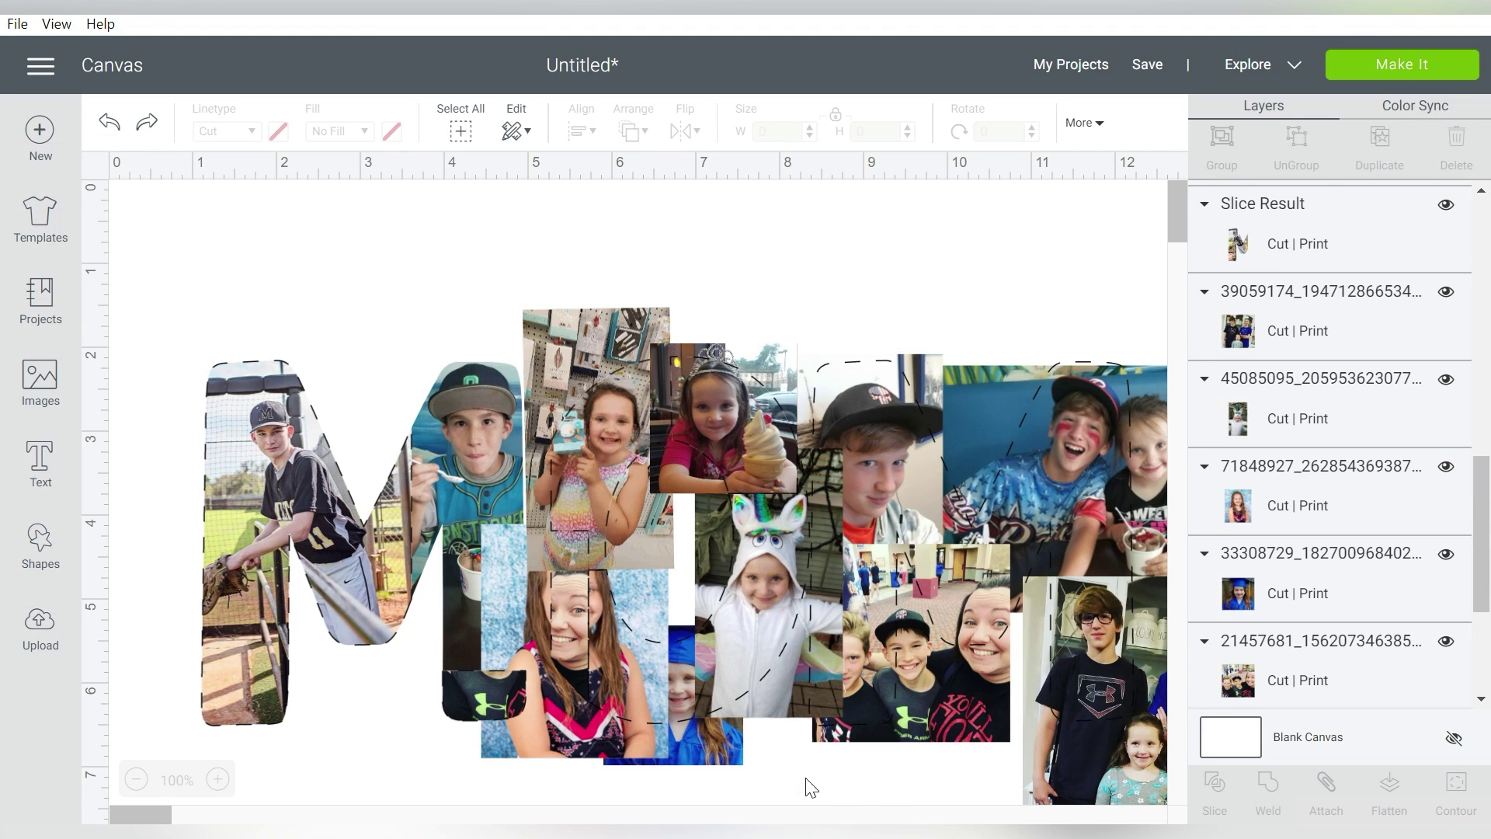
Step: Slice the unicorn-costume photo and the group selfie copy with the text outline
drag(764, 765, 766, 691)
click(1214, 792)
drag(901, 783, 888, 718)
click(1219, 788)
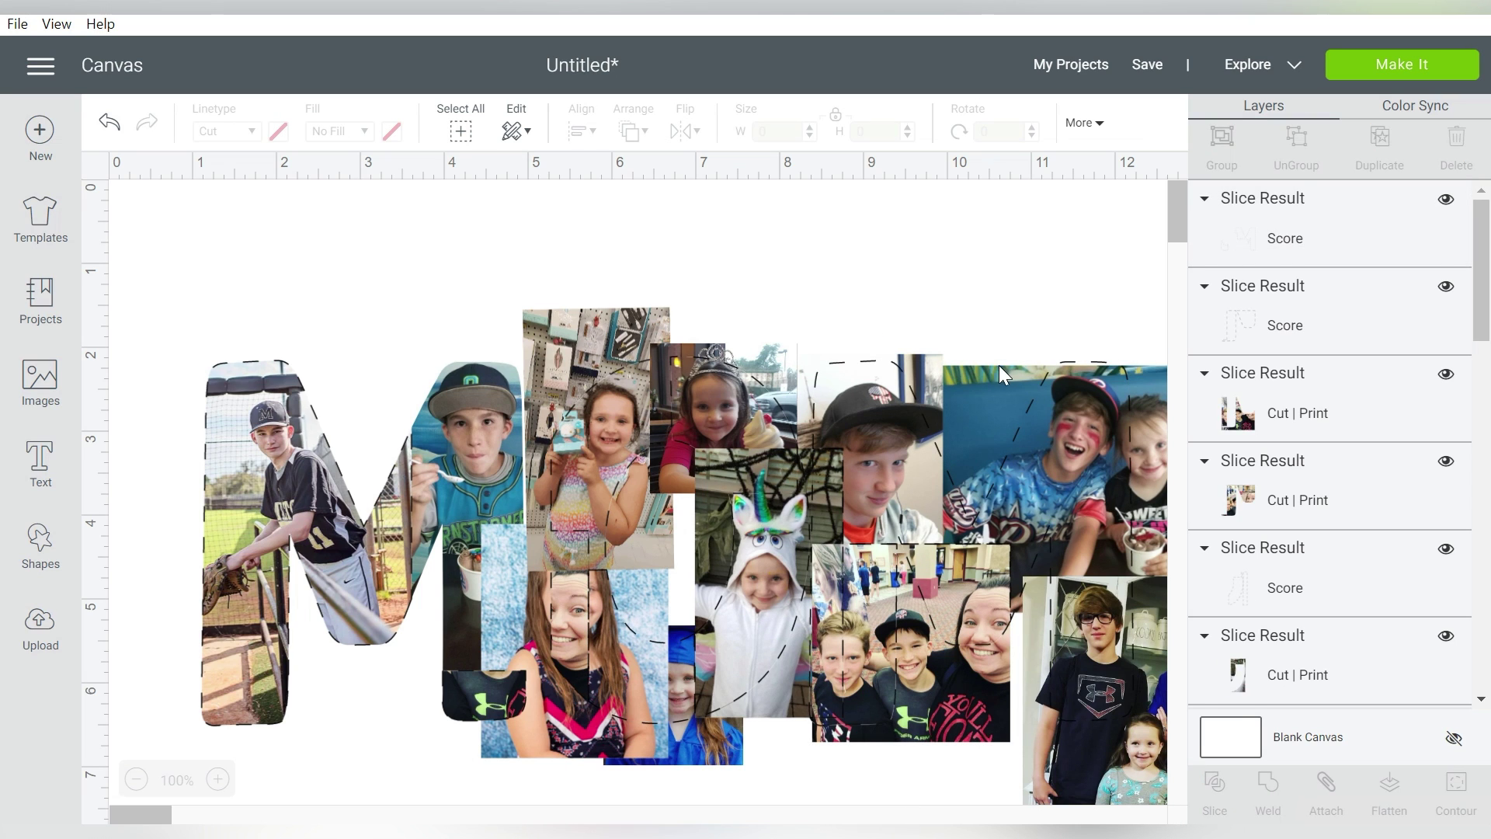
Step: Slice the booth photo and the three-children photo over the last M with the text outline
drag(1480, 314, 1479, 676)
click(1320, 595)
drag(544, 222, 466, 288)
click(1214, 792)
drag(505, 749, 494, 574)
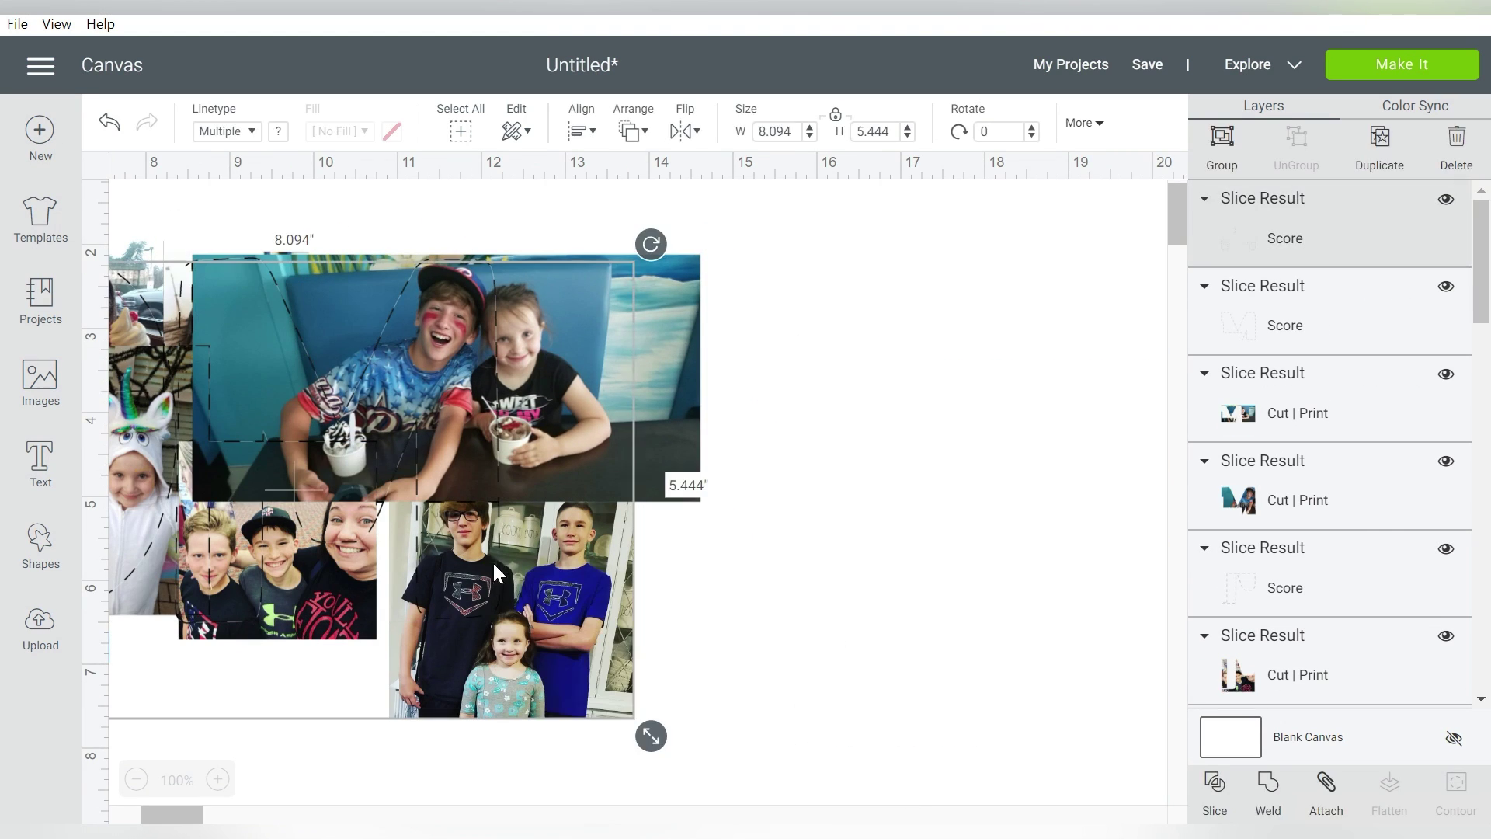
click(1214, 792)
Step: Delete the leftover pieces of the booth, three-children and group selfie photos outside the last M
click(689, 330)
key(Delete)
click(614, 513)
key(Delete)
click(359, 606)
click(364, 629)
key(Delete)
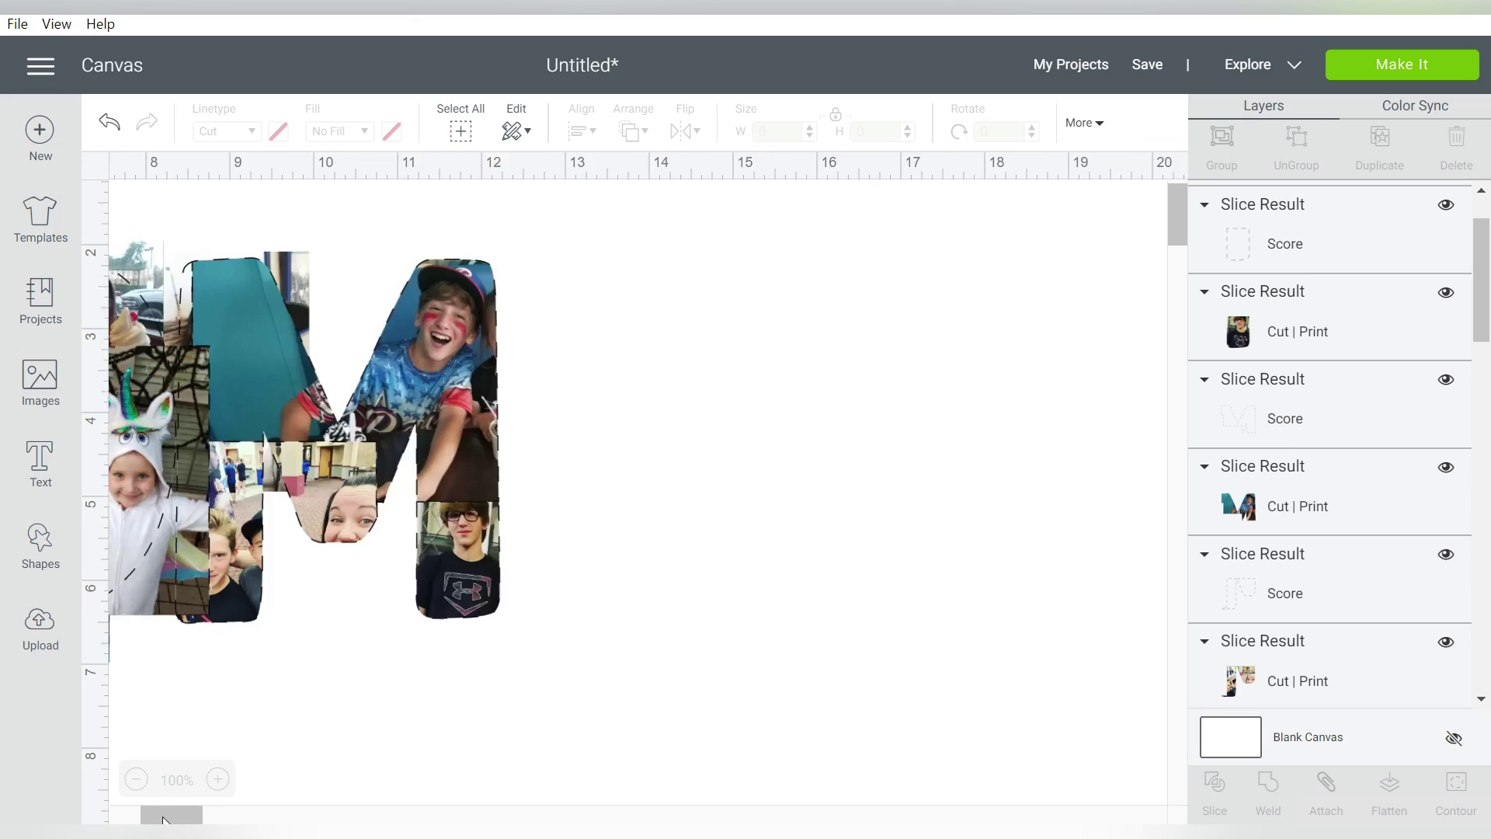
Step: Try to delete the slice leftovers around the unicorn-costume photo between the O and the last M
drag(163, 817, 132, 817)
click(780, 598)
key(Delete)
click(932, 357)
click(633, 133)
click(649, 163)
click(776, 603)
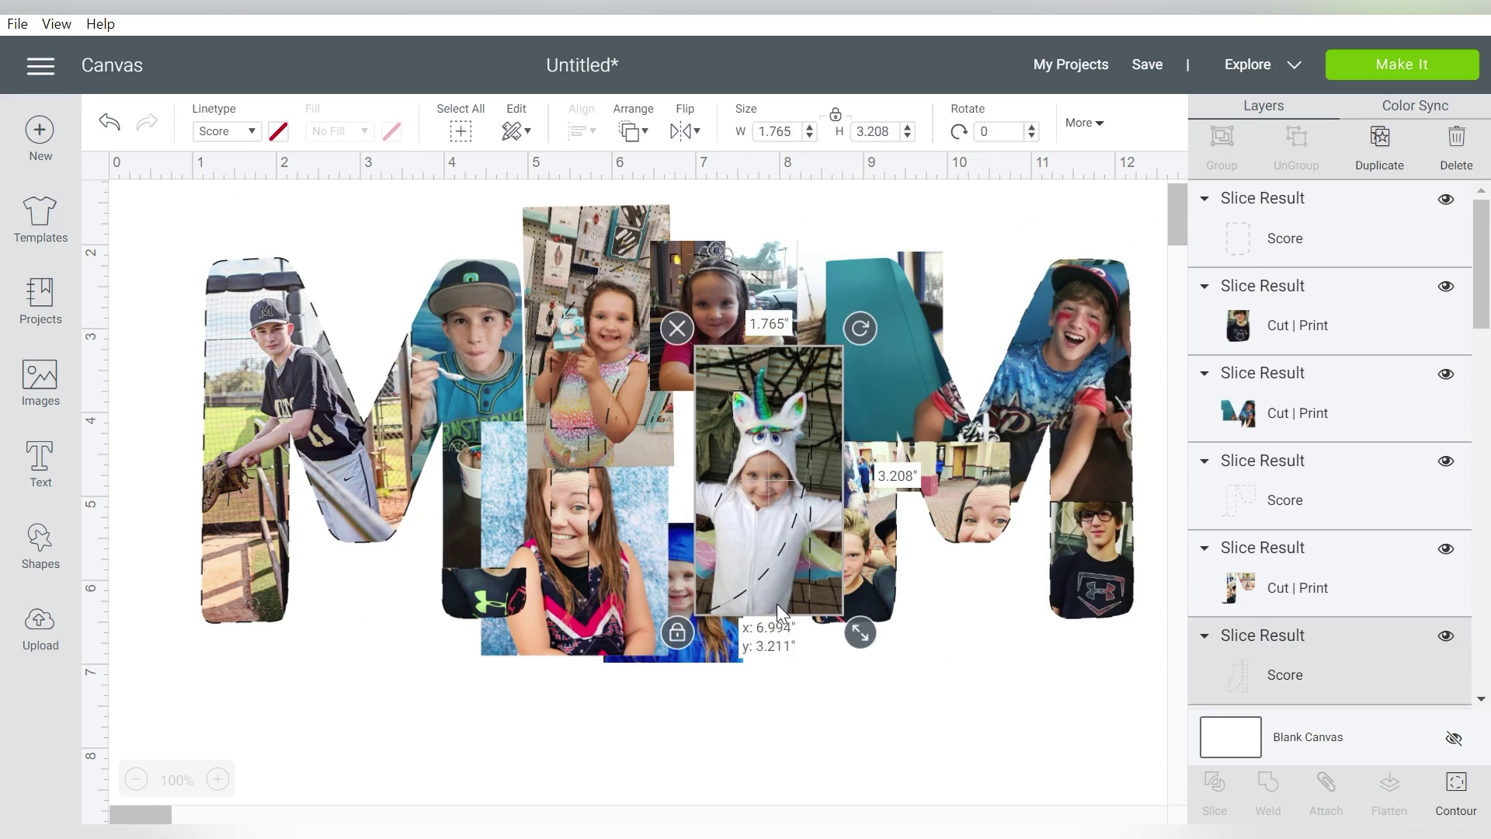
key(Delete)
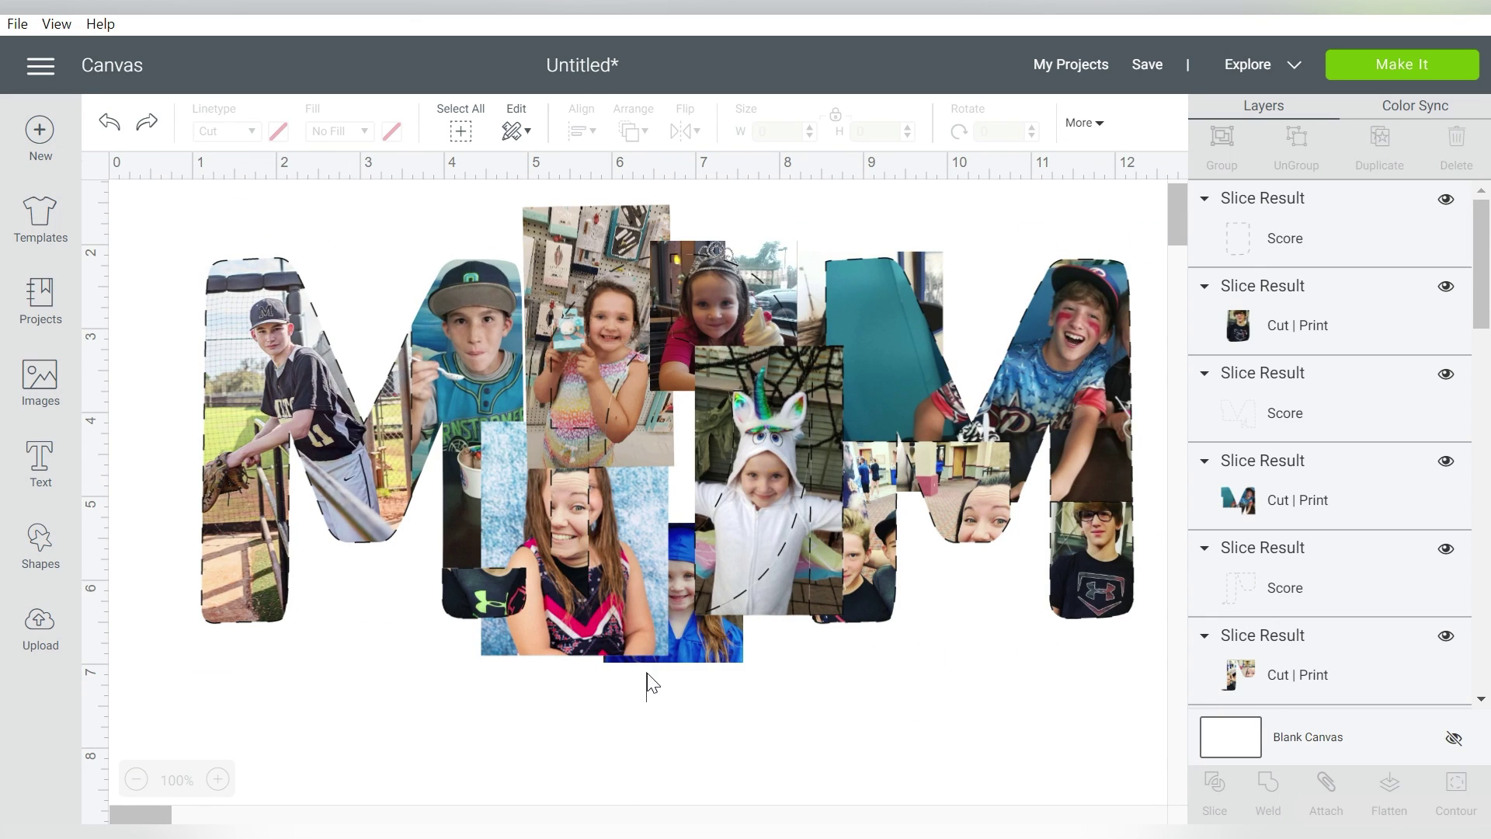
click(682, 604)
click(858, 696)
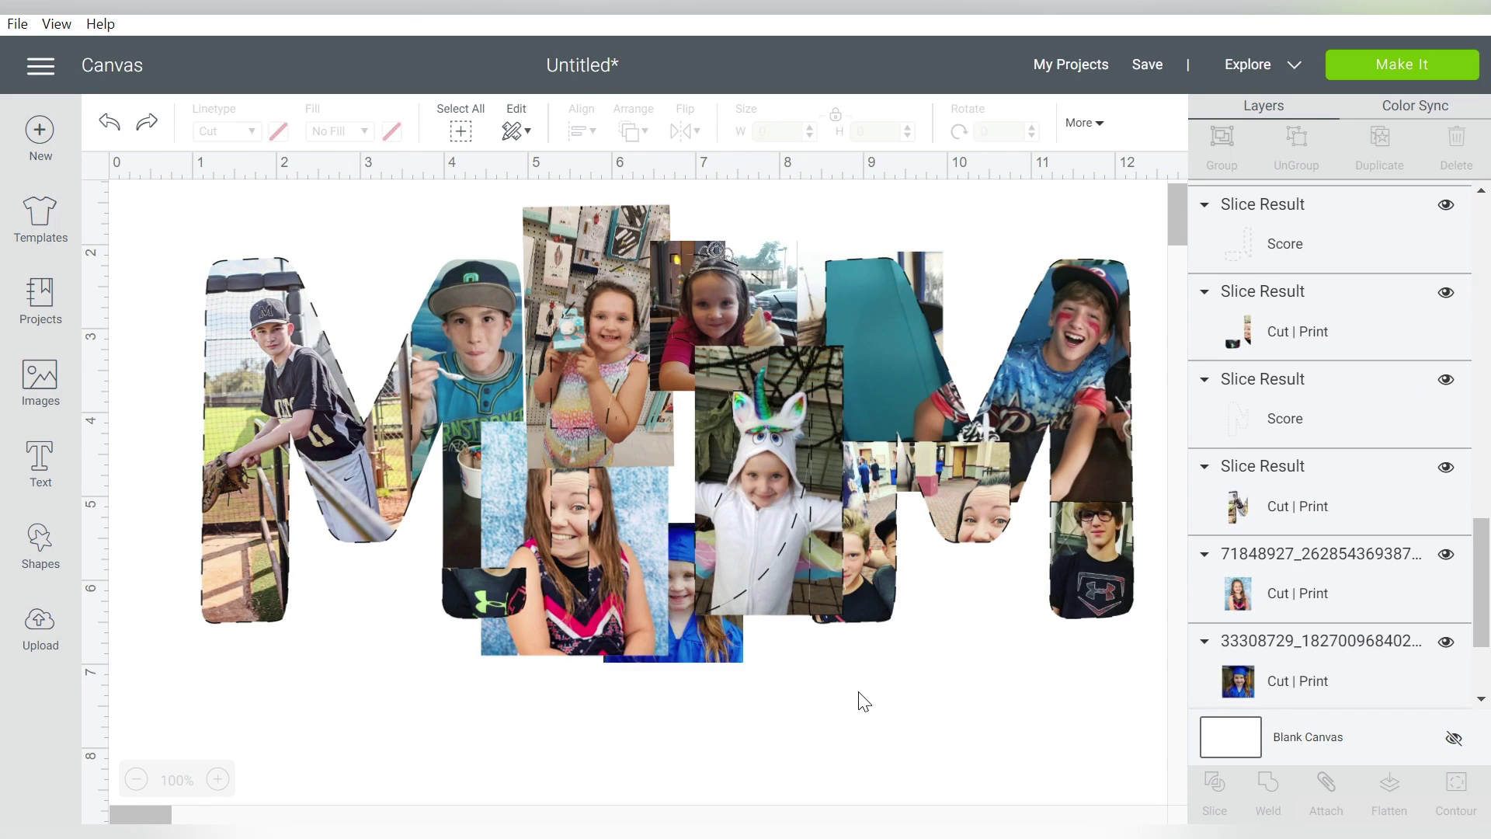
Step: Delete the leftover piece of the toy-holding photo outside the O
click(615, 274)
click(665, 255)
click(534, 220)
key(Delete)
Step: Send the outline piece over the toy-holding photo to the back and delete the tiara girl's photo leftover outside the O
click(622, 326)
click(633, 132)
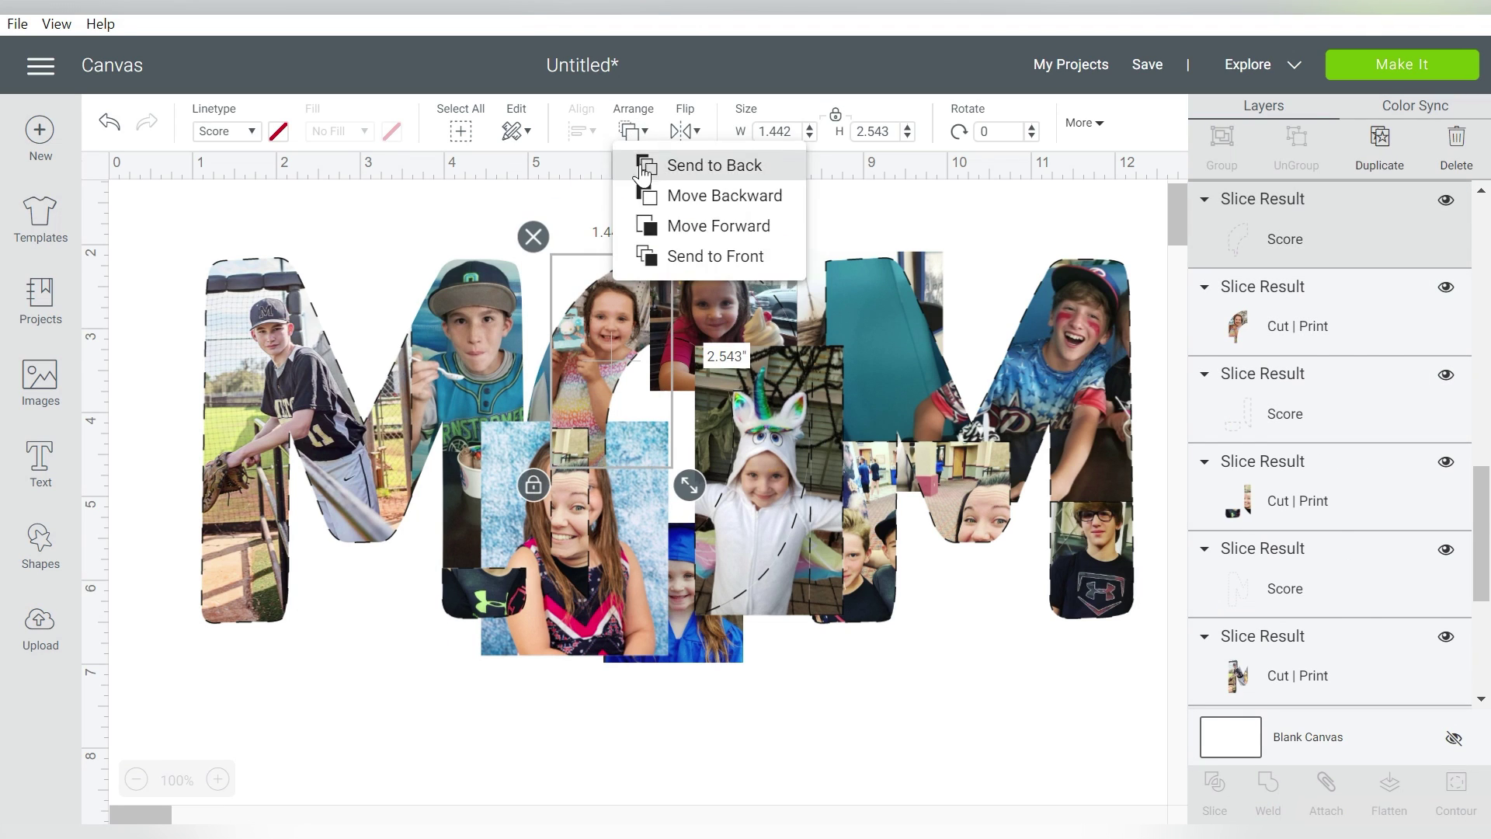
click(641, 168)
click(766, 248)
key(Delete)
drag(733, 261, 762, 265)
key(ctrl+z)
Step: Try to send the outline piece over the unicorn-costume photo to the back and delete that photo's leftover outside the O
click(762, 604)
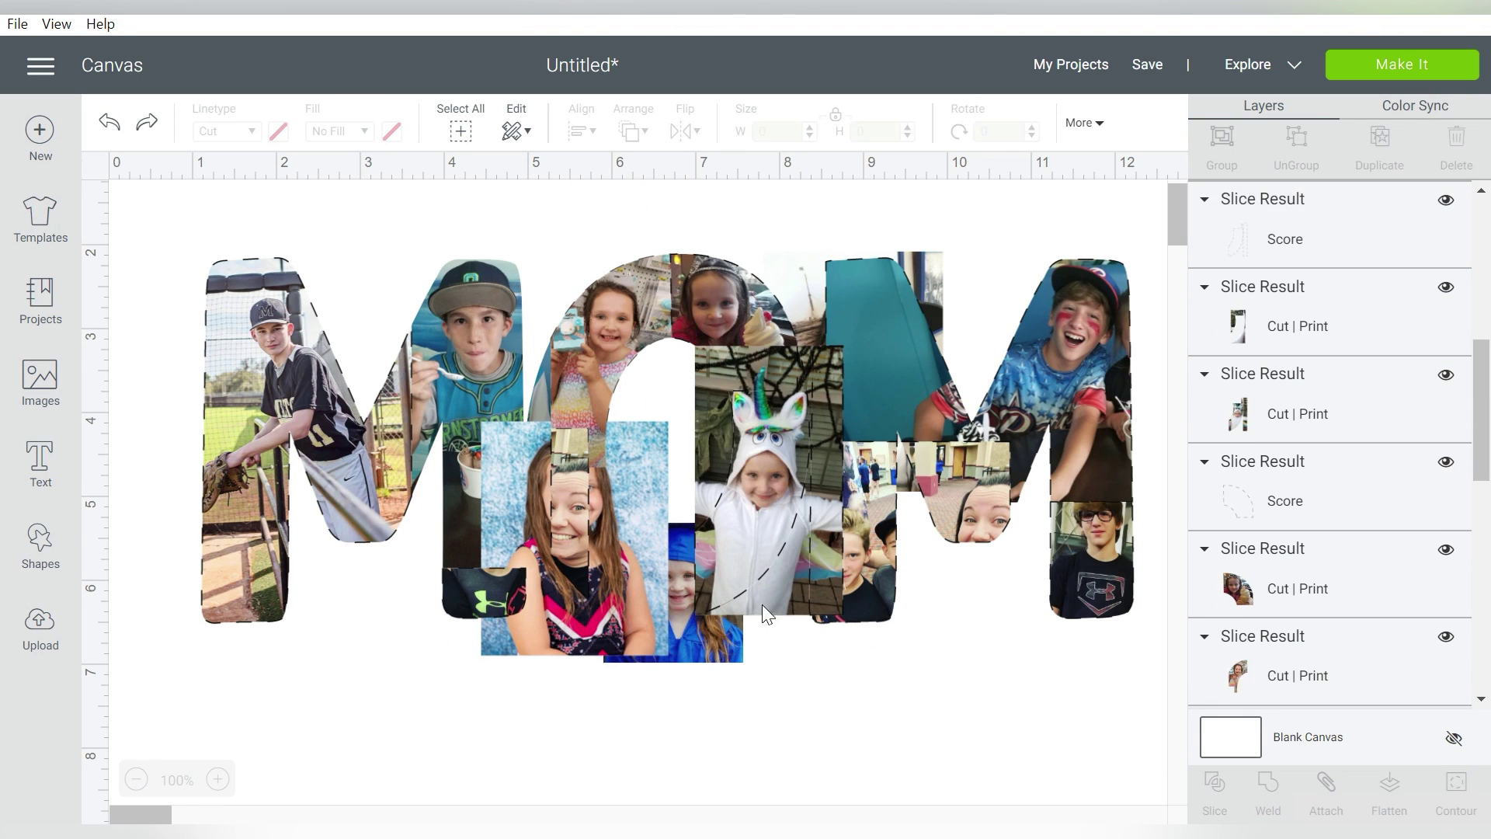
drag(779, 604, 788, 643)
key(ctrl+z)
click(780, 590)
click(633, 131)
click(652, 164)
click(777, 586)
key(Delete)
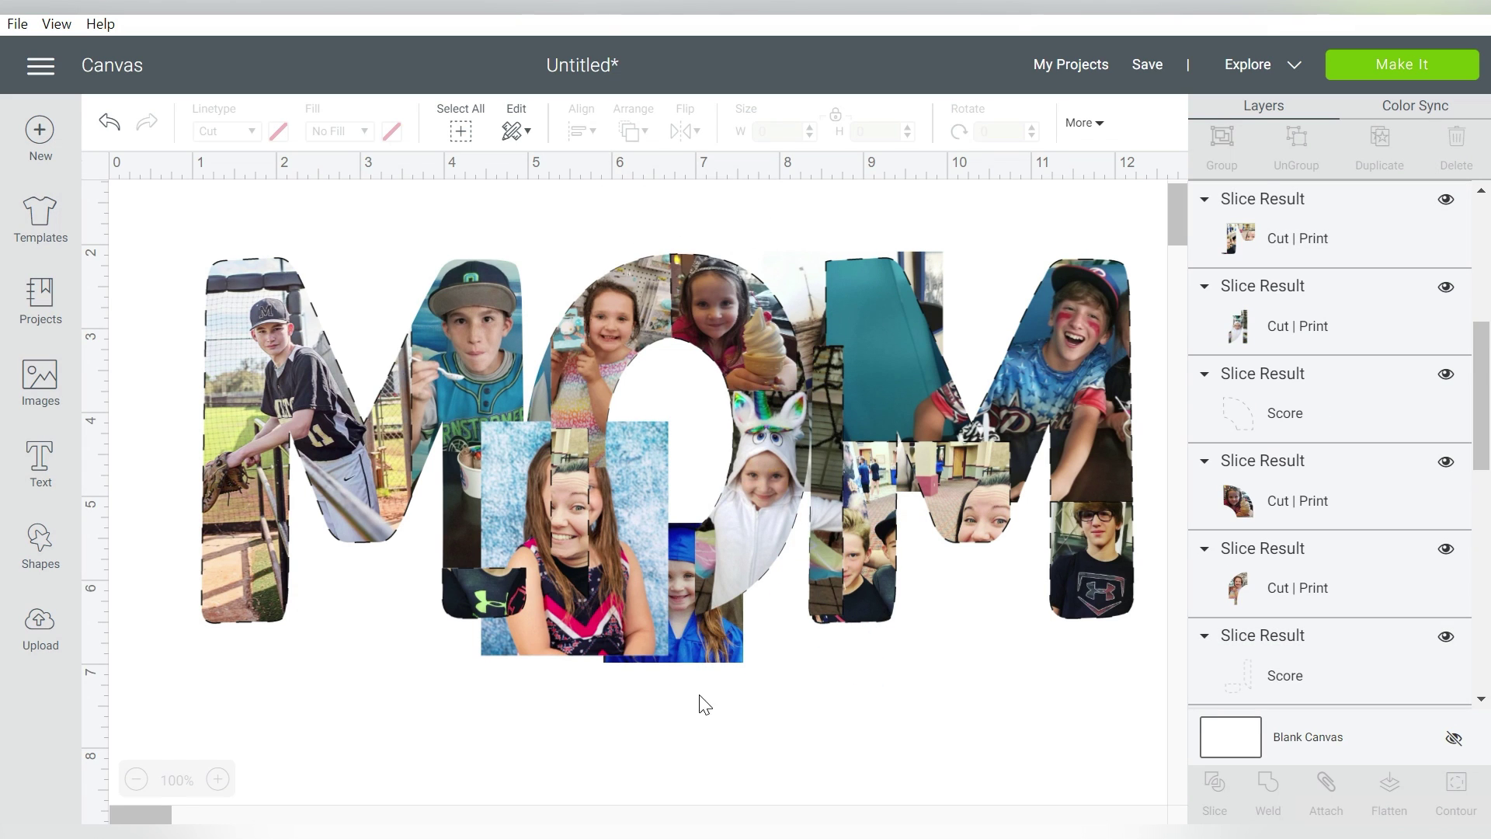
Step: Slice the cheerleader photo over the lower part of the O with the text outline and remove its leftover outside the letter
click(677, 649)
click(852, 744)
drag(640, 497, 581, 674)
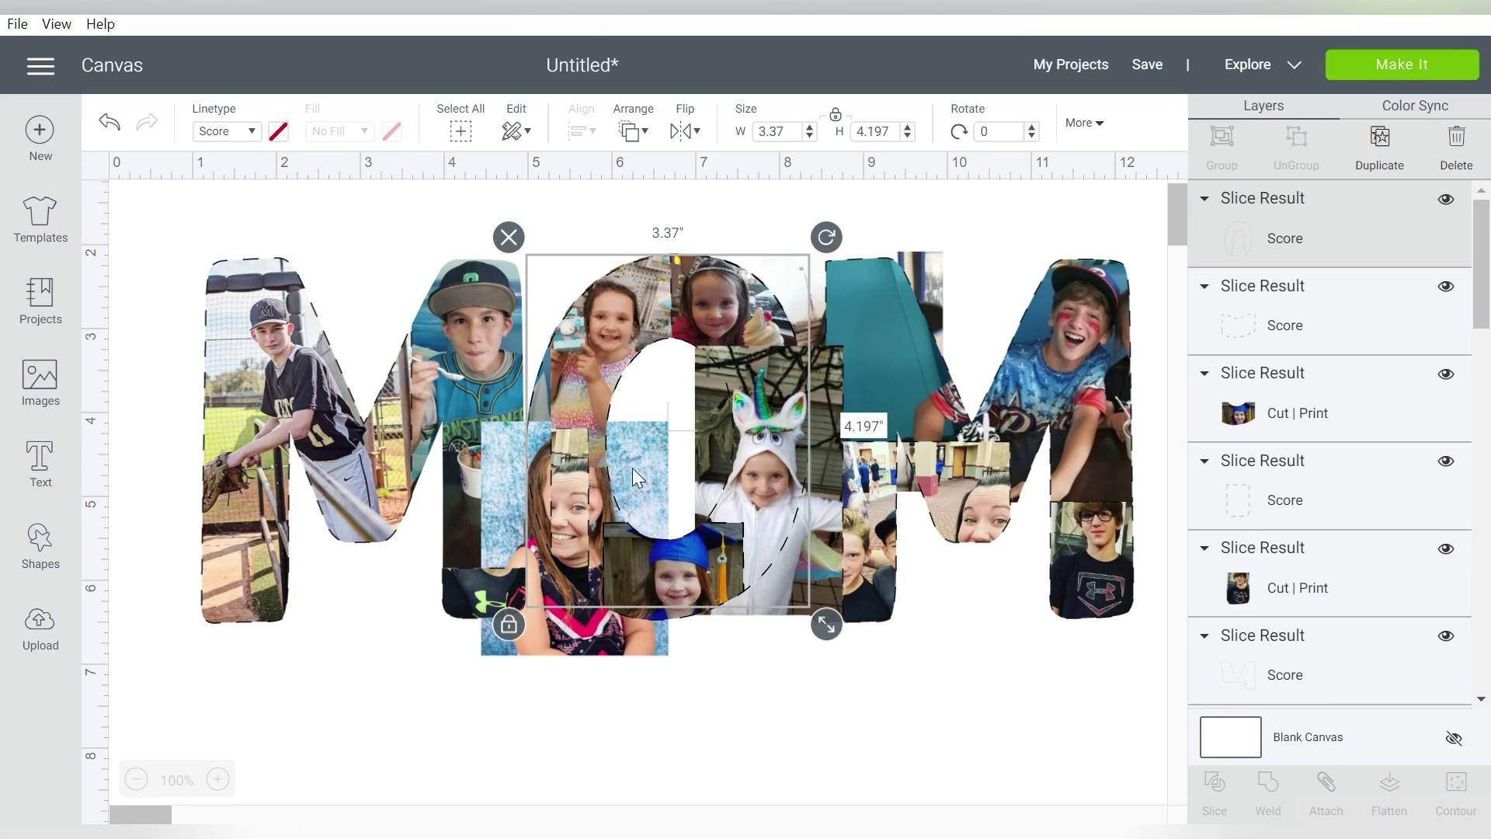
shift+click(632, 467)
click(1214, 792)
click(546, 650)
Step: Slice the unicorn-costume photo over the O, delete its leftover outside the letter and send the outline piece to the back
click(1214, 788)
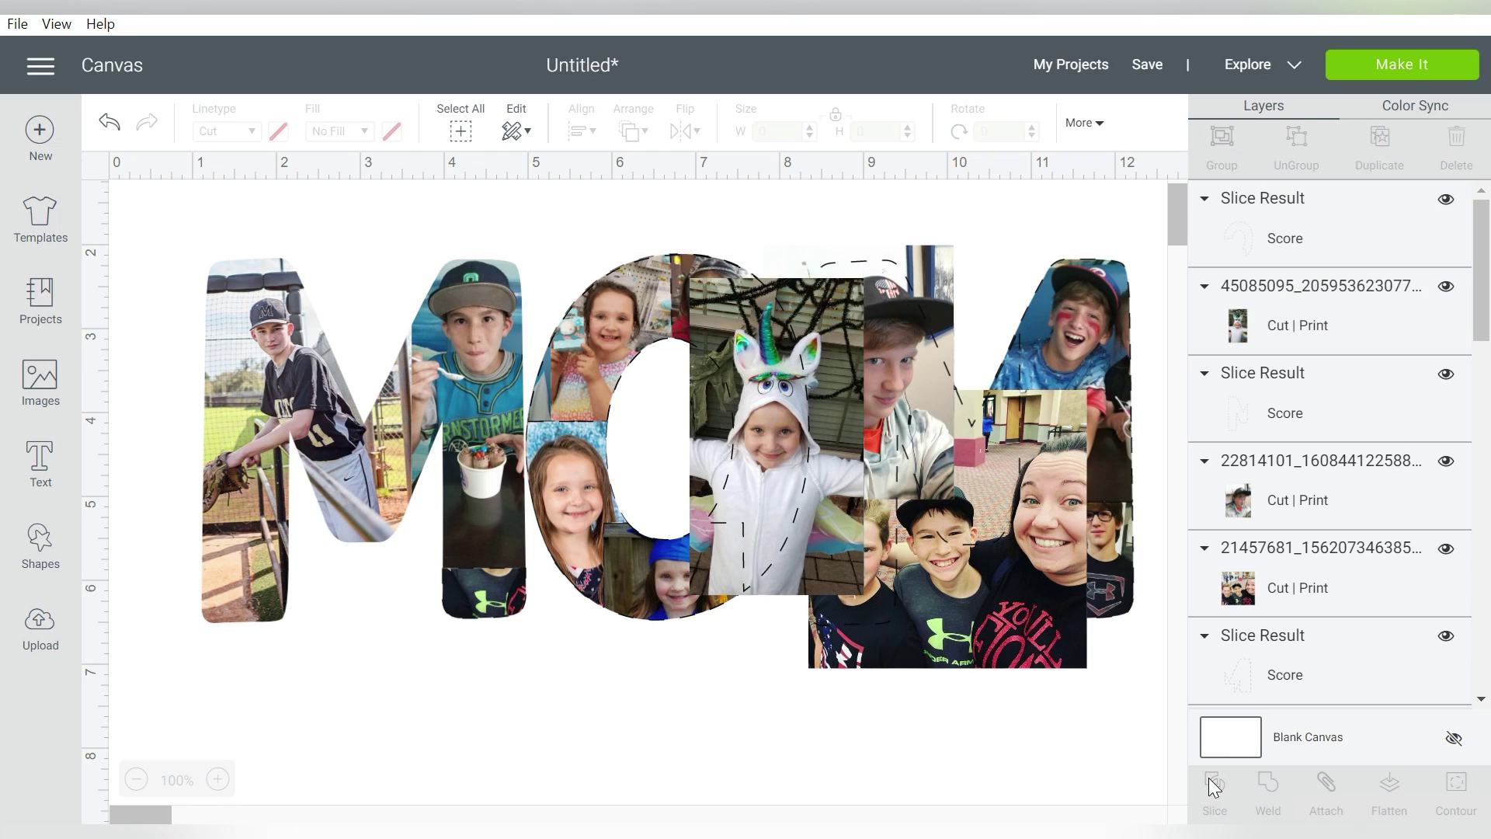
click(849, 566)
key(Delete)
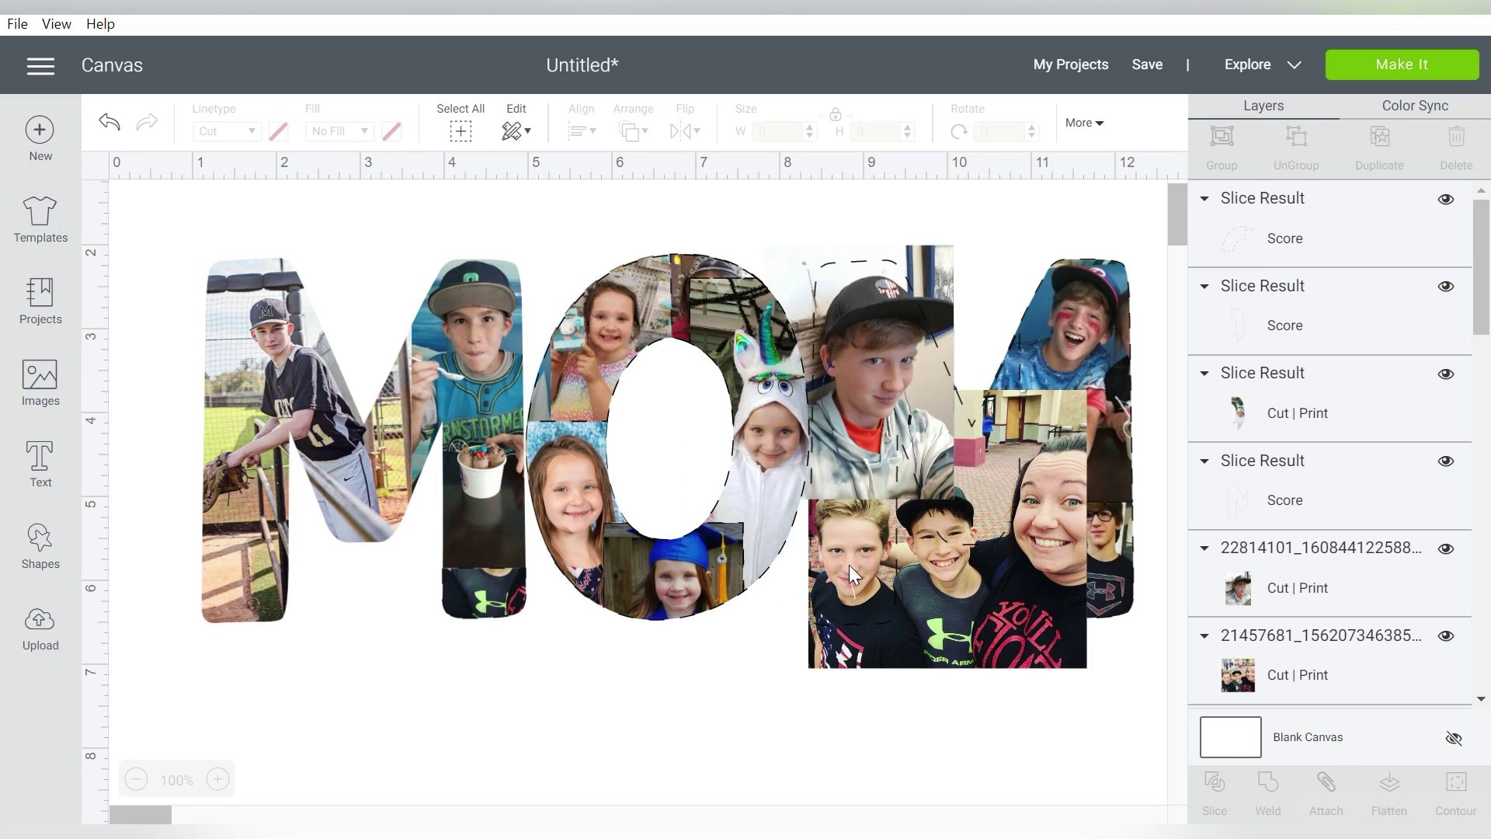
click(784, 544)
click(633, 131)
click(649, 161)
Step: Slice the gray-hoodie boy's photo with the text outline and delete its leftover outside the last M
click(865, 201)
click(874, 274)
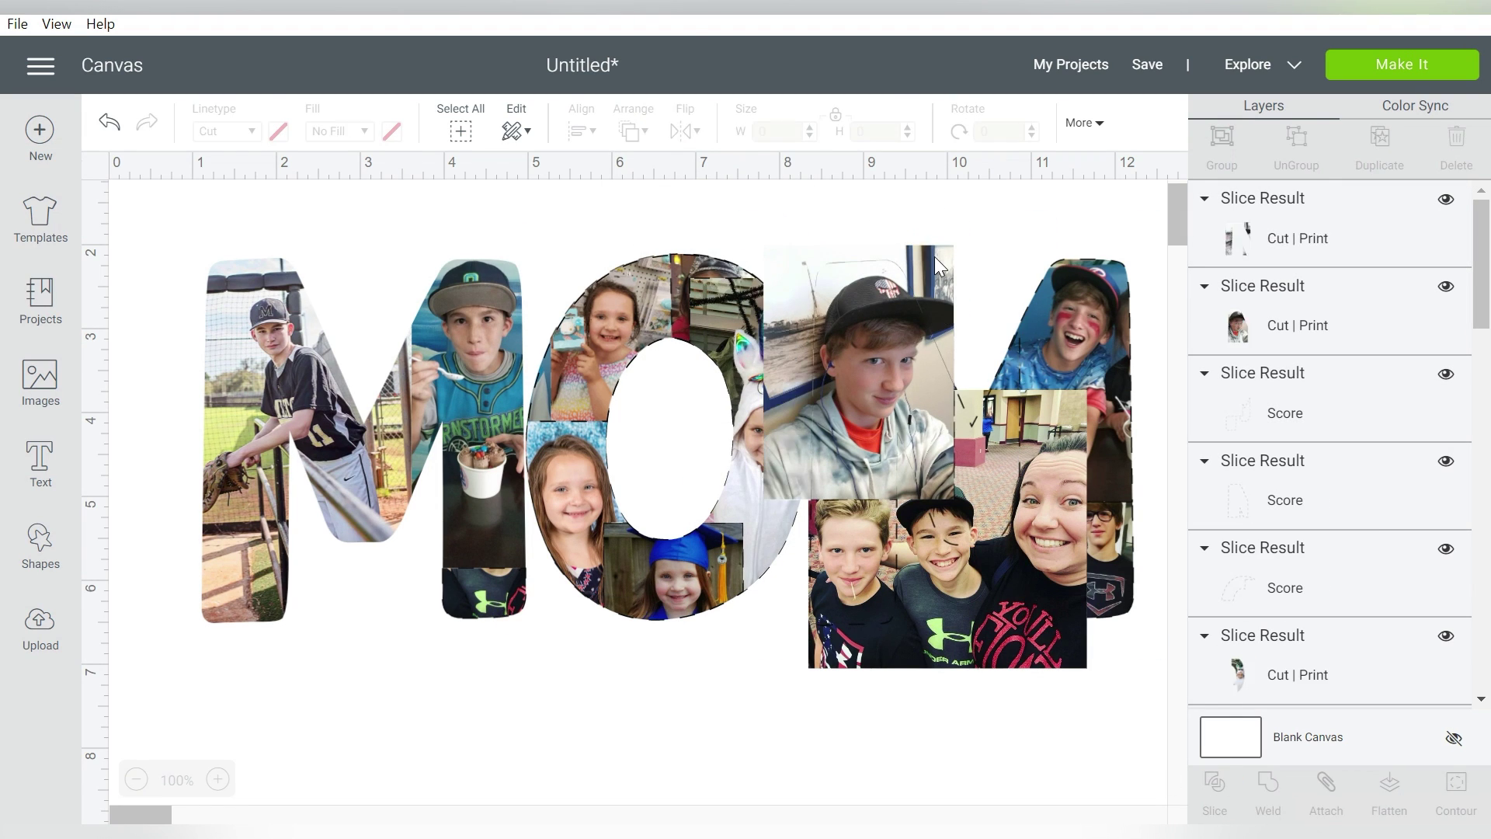
click(935, 257)
key(Delete)
Step: Slice the group selfie with the text outline and delete its leftover outside the last M
click(901, 419)
click(1010, 569)
shift+click(854, 559)
click(1214, 792)
click(1035, 653)
key(Delete)
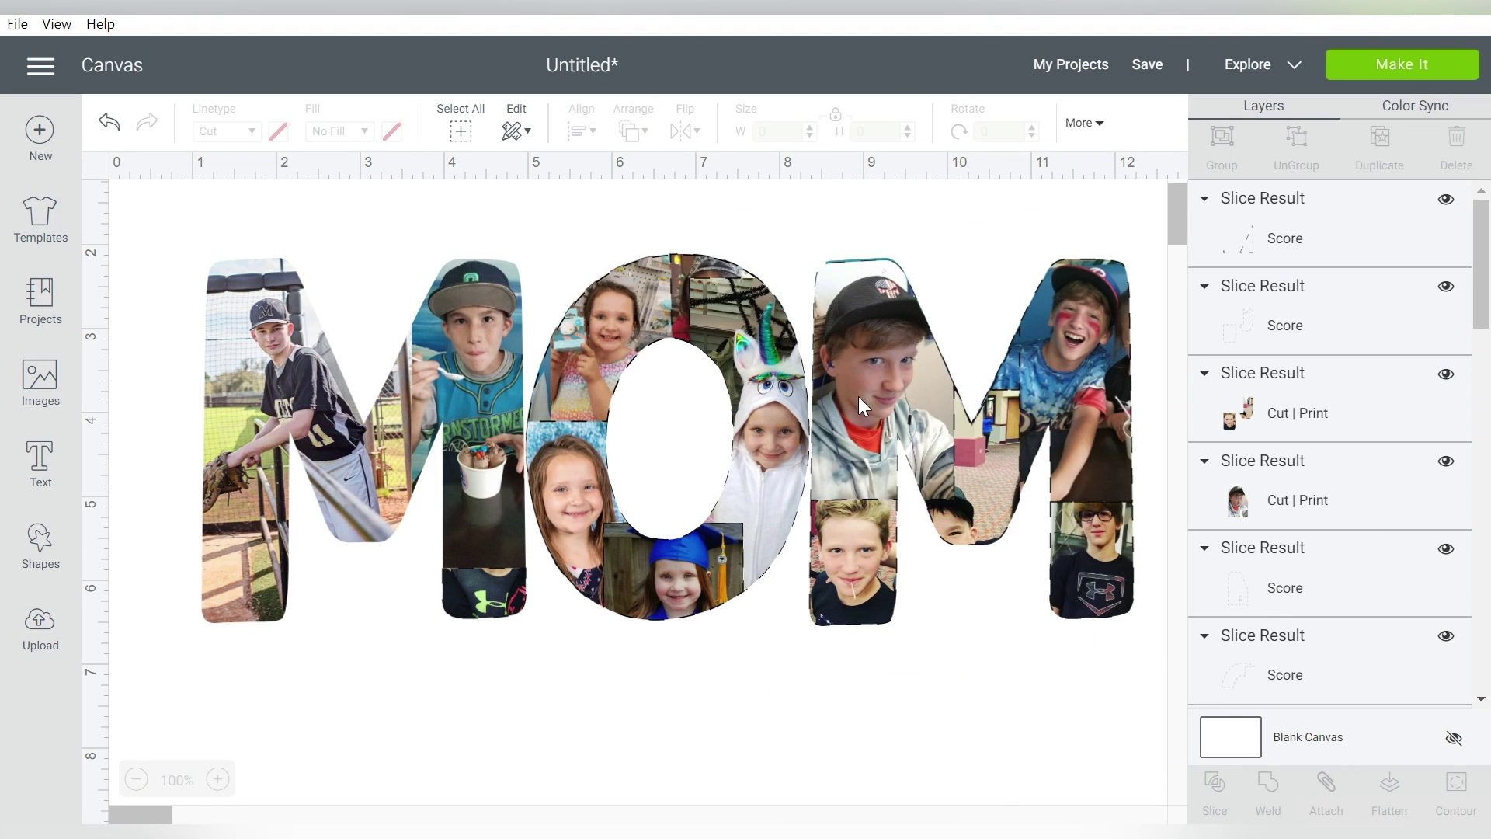
Step: Select all the leftover Score slice-result layers, keeping the Cut | Print photo pieces, and delete them together
click(874, 292)
click(1015, 766)
click(1318, 246)
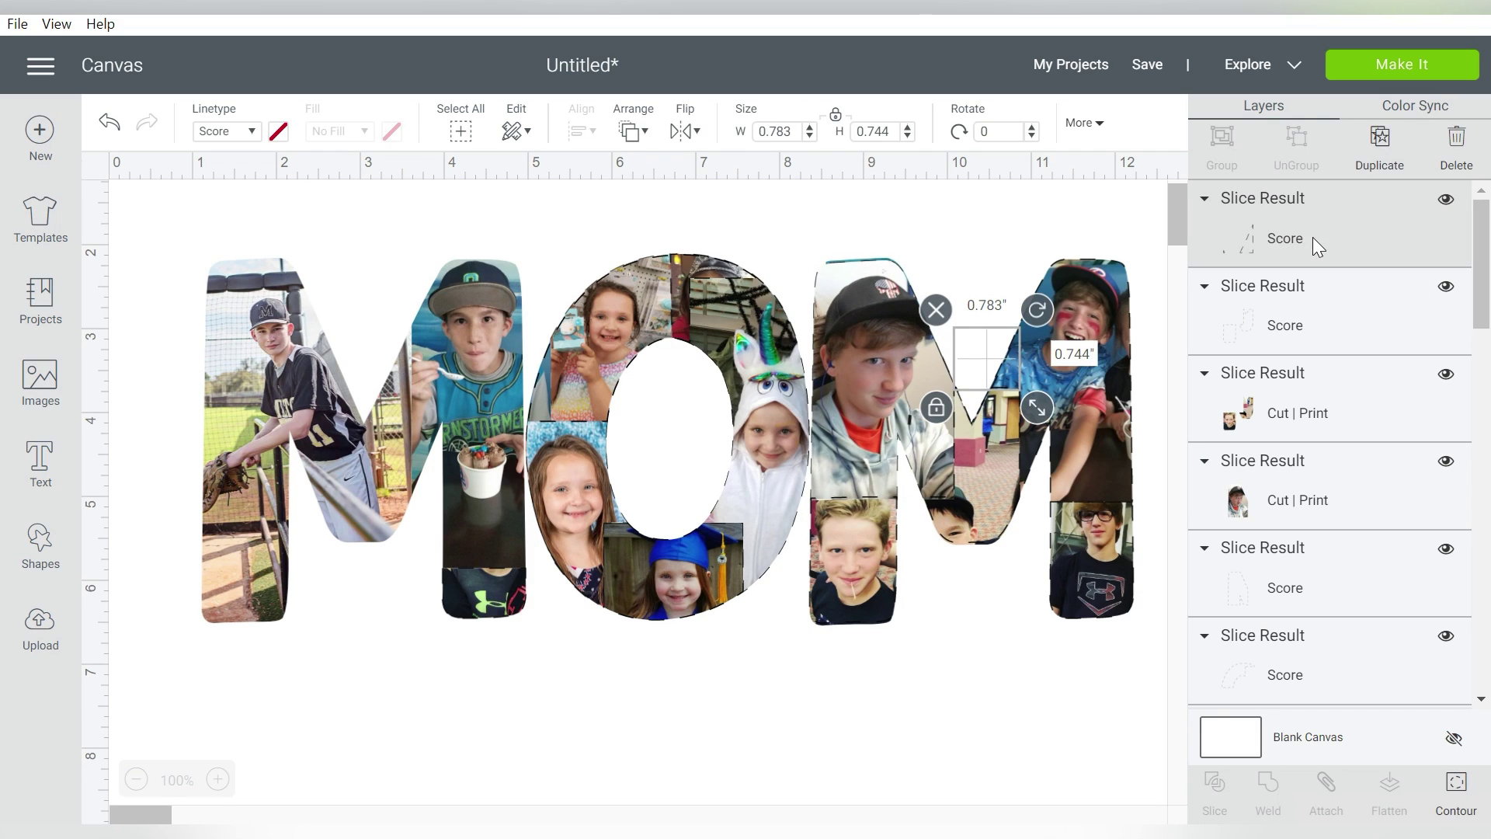
shift+click(1298, 293)
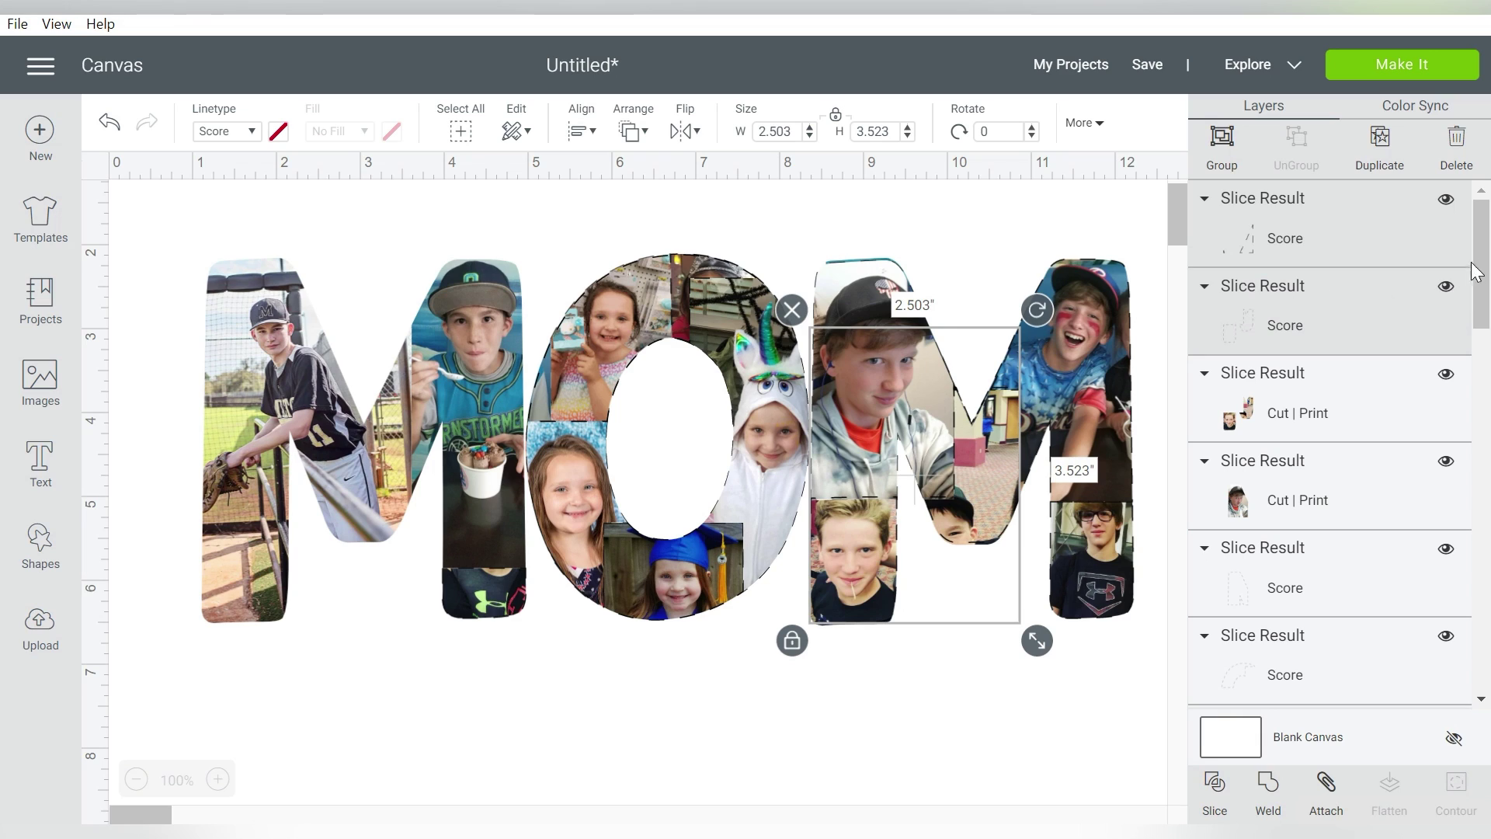
drag(1481, 256, 1374, 309)
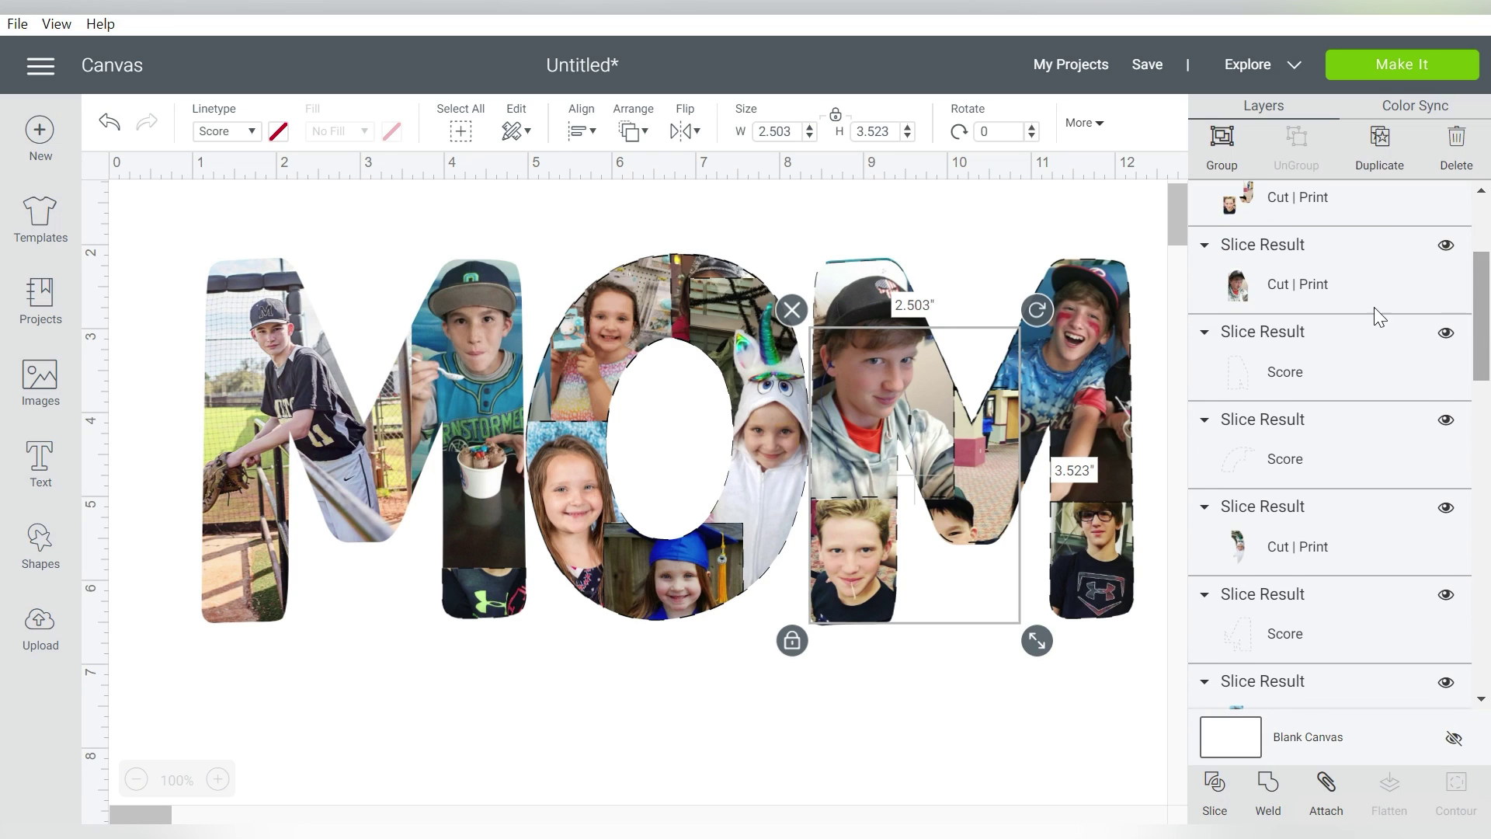
shift+click(1256, 359)
shift+click(1370, 417)
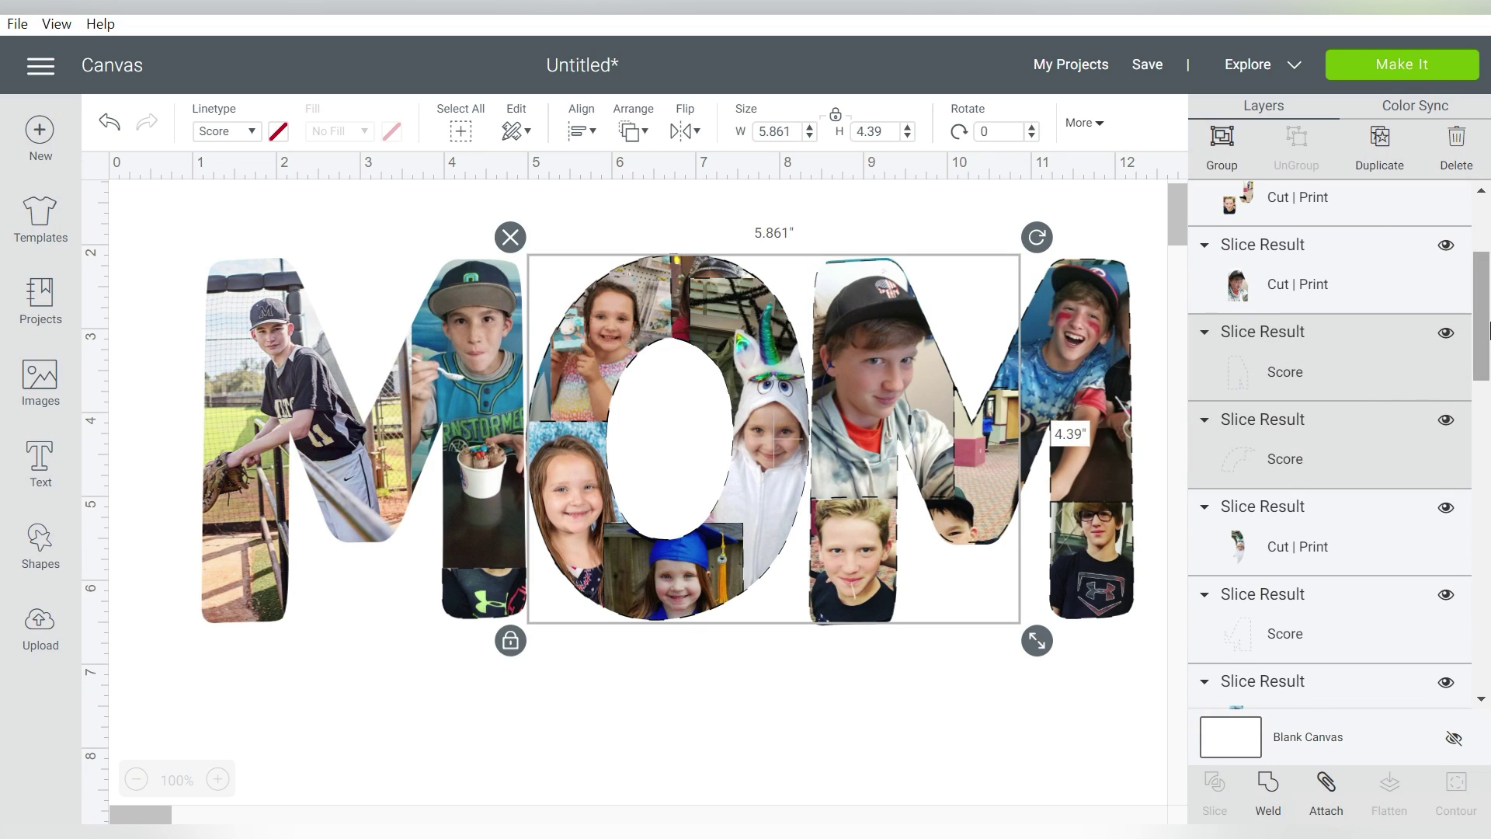
drag(1488, 330, 1483, 382)
shift+click(1236, 431)
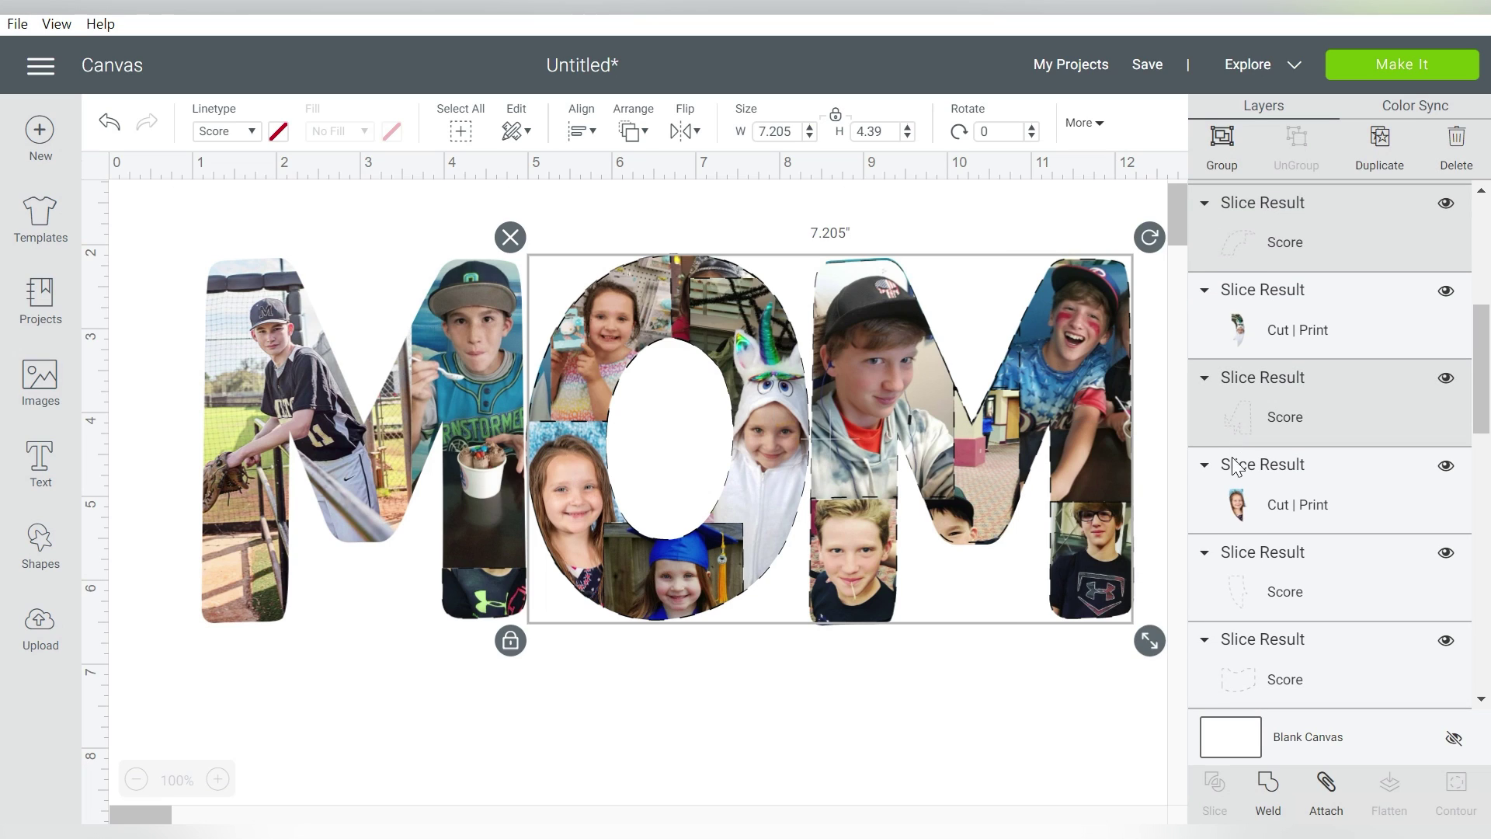
shift+click(1235, 583)
shift+click(1255, 656)
drag(1484, 411, 1485, 650)
shift+click(1238, 416)
shift+click(1234, 683)
shift+click(1293, 534)
shift+click(1265, 594)
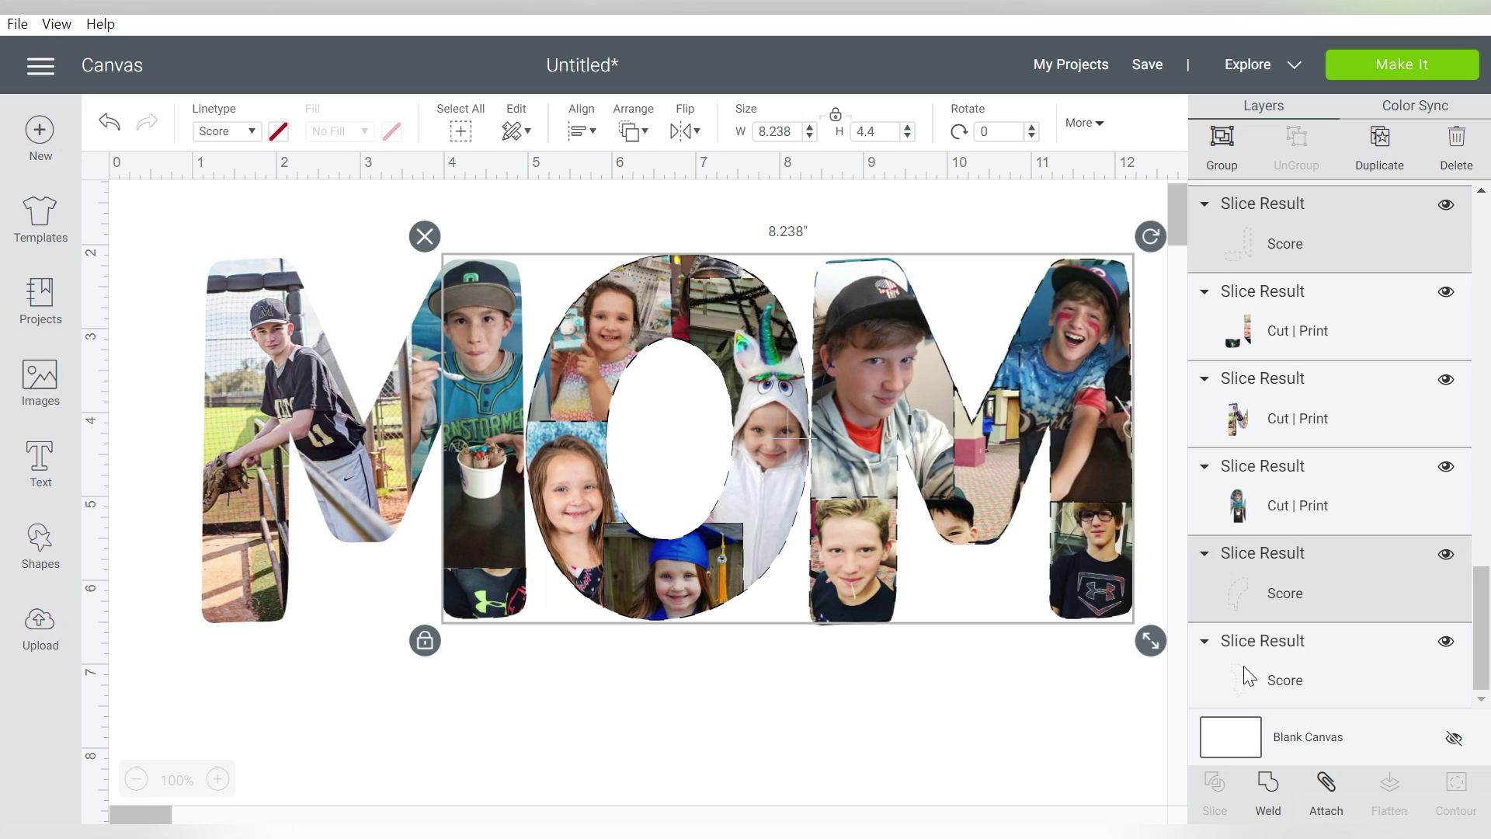
shift+click(1242, 665)
key(Delete)
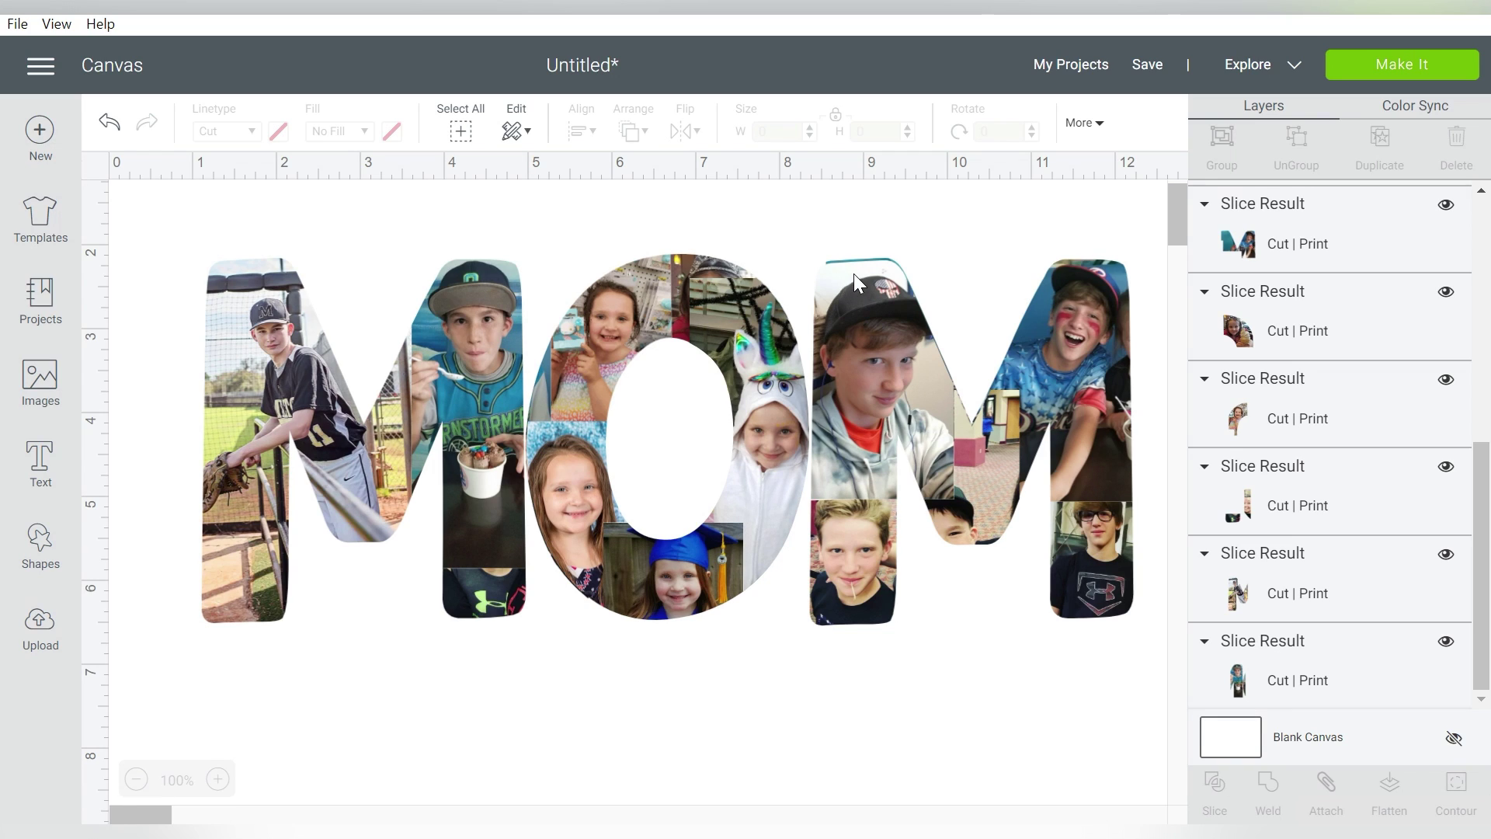
Step: Send the smiling black-cap boy's piece in the first M and the ice-cream girl's piece in the O to the front
click(492, 606)
click(630, 132)
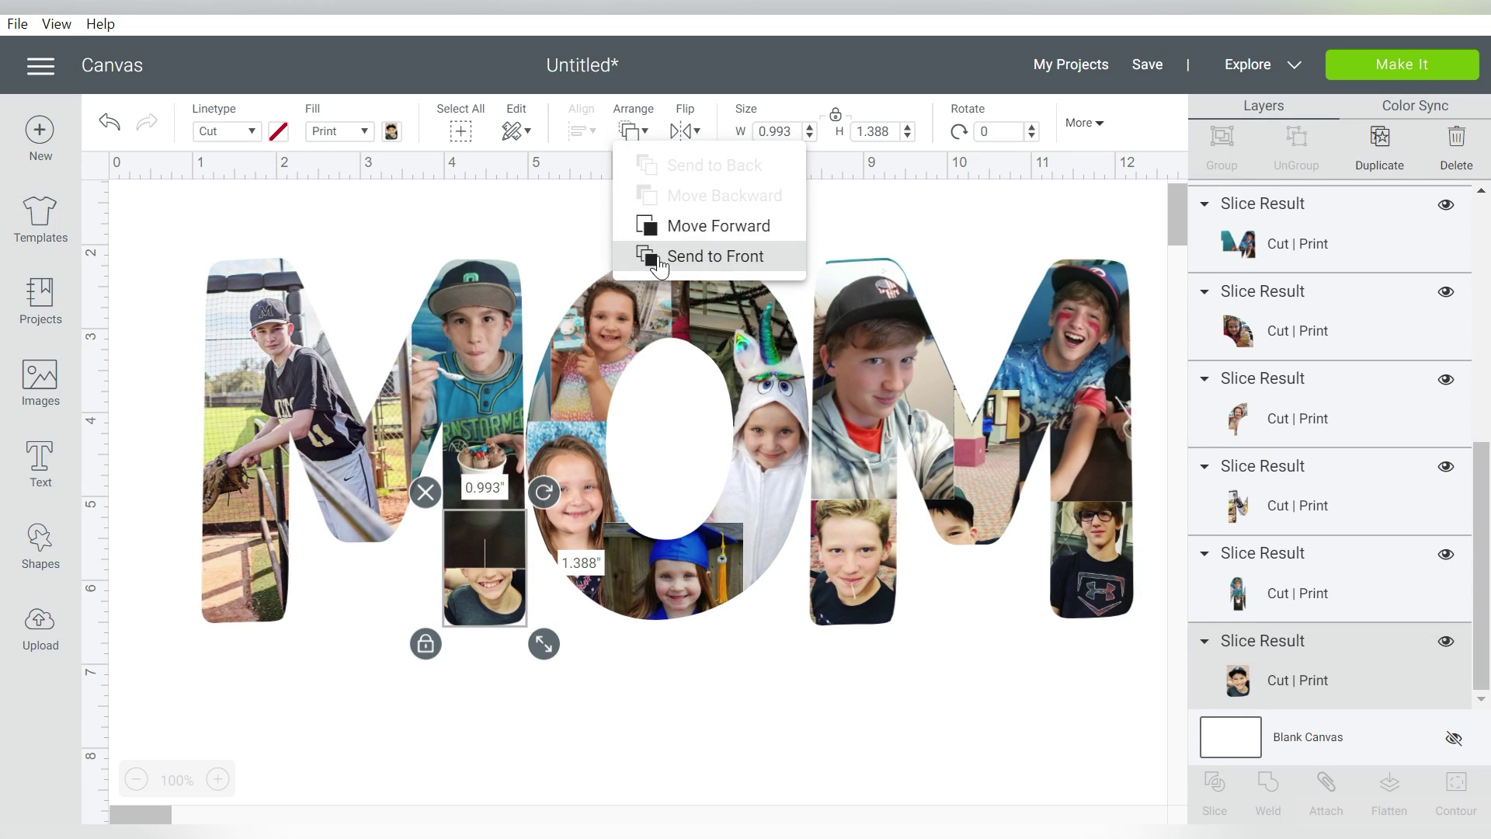
click(653, 255)
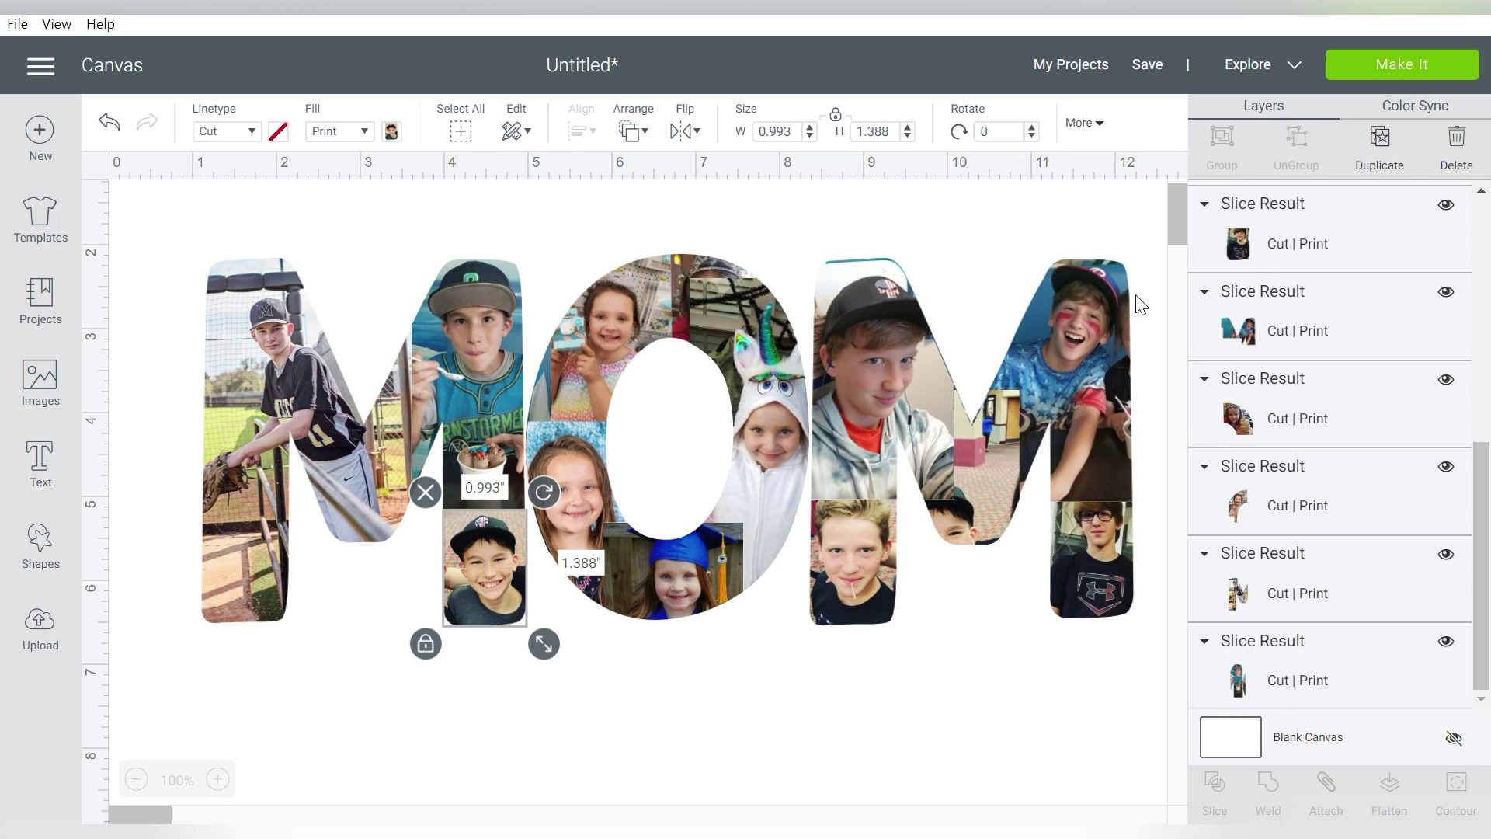
click(1263, 420)
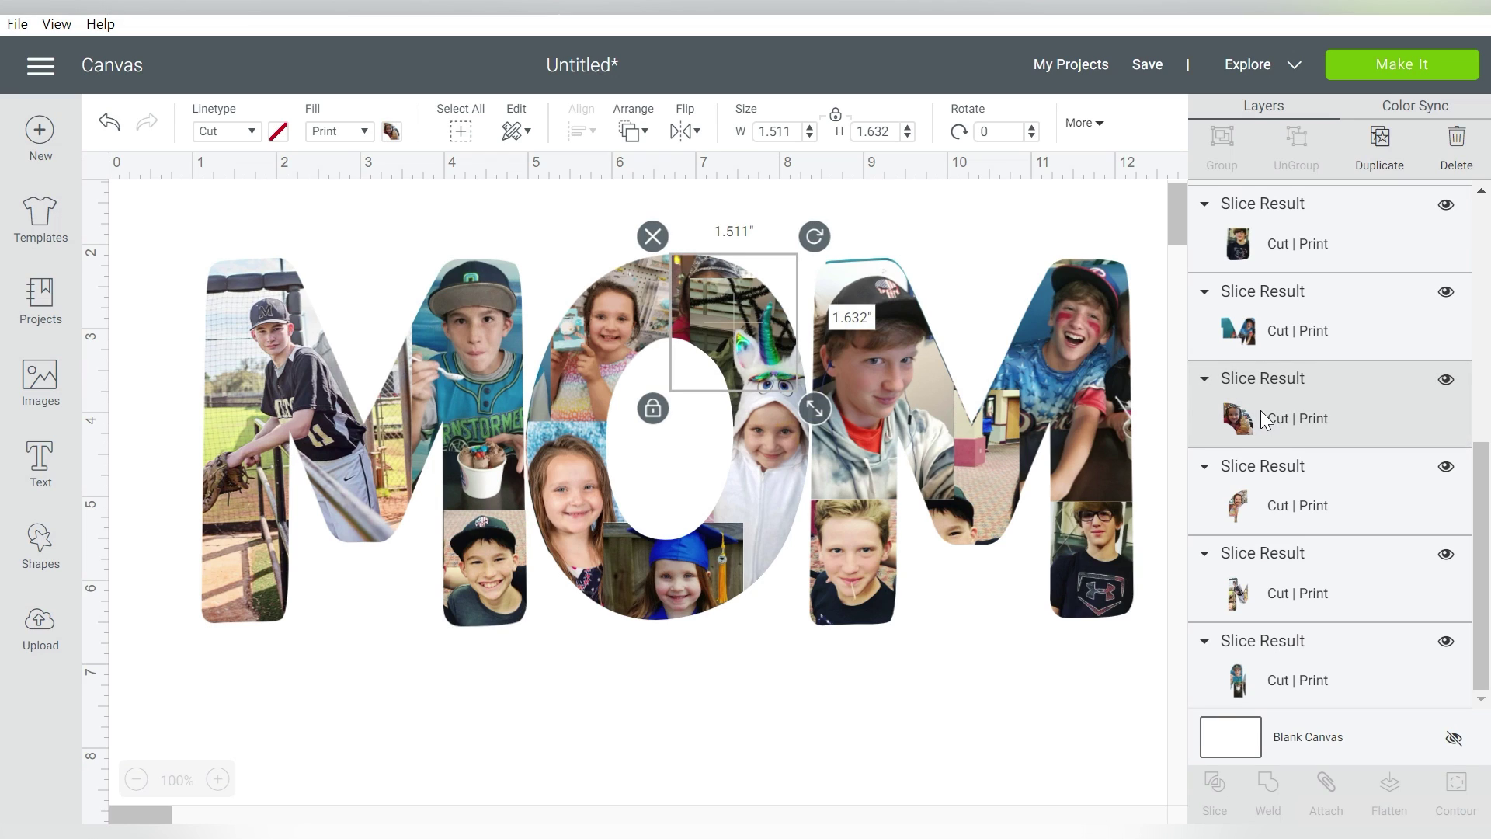
click(641, 137)
click(664, 254)
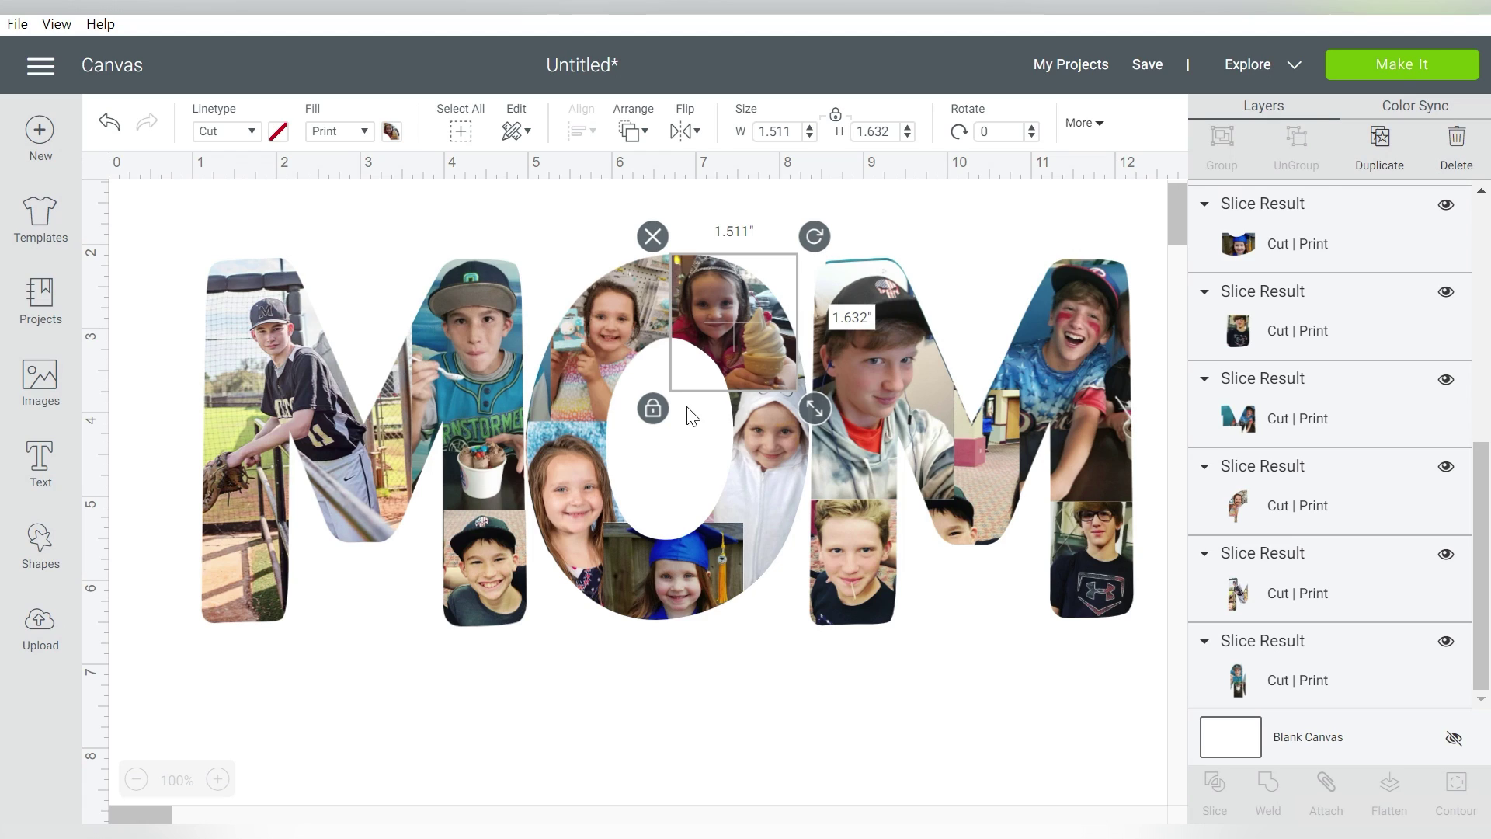
Step: Send the group selfie piece in the last M to the back
click(991, 469)
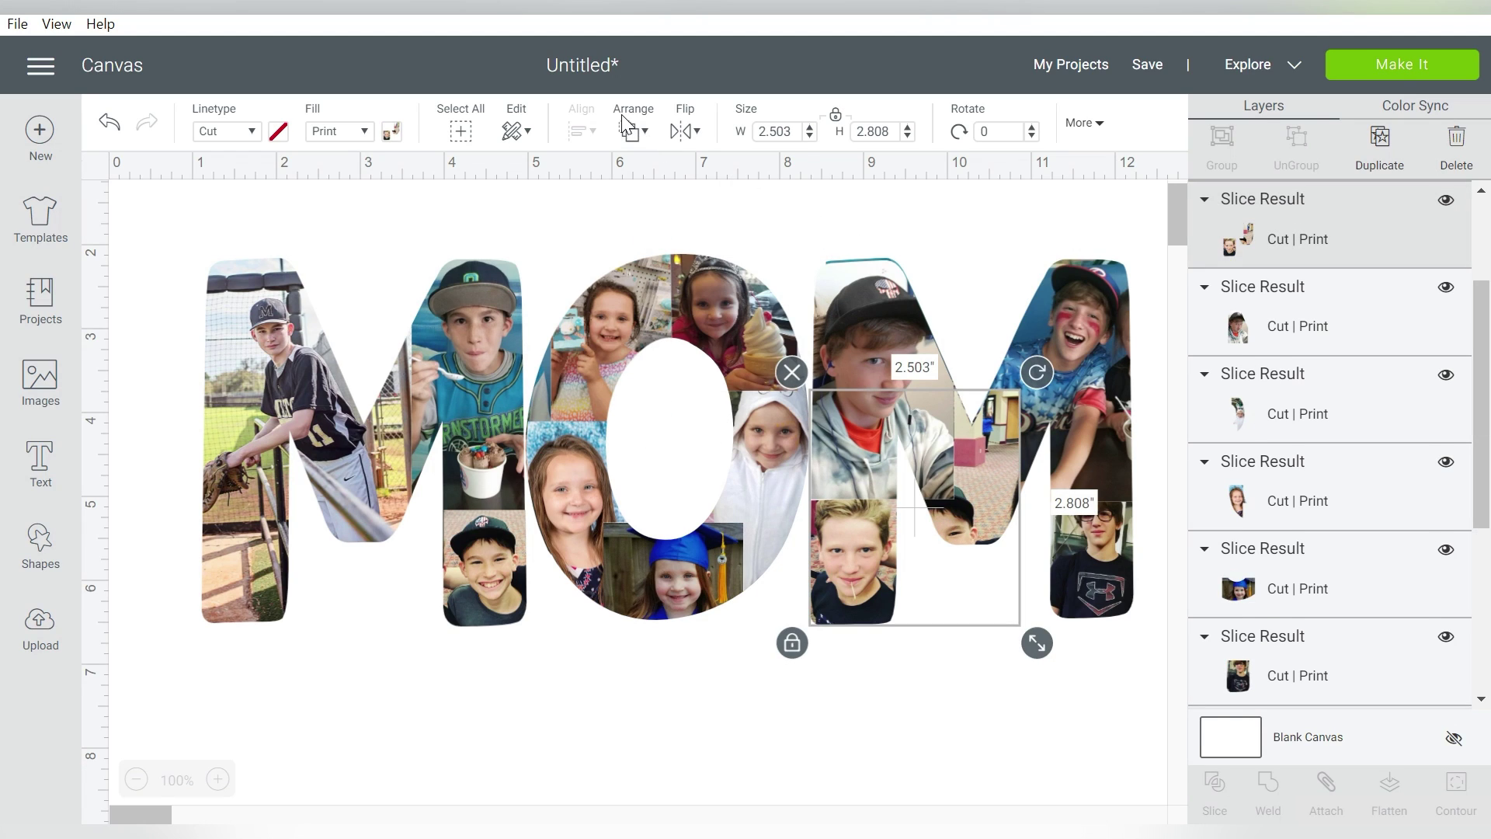
click(633, 132)
click(656, 161)
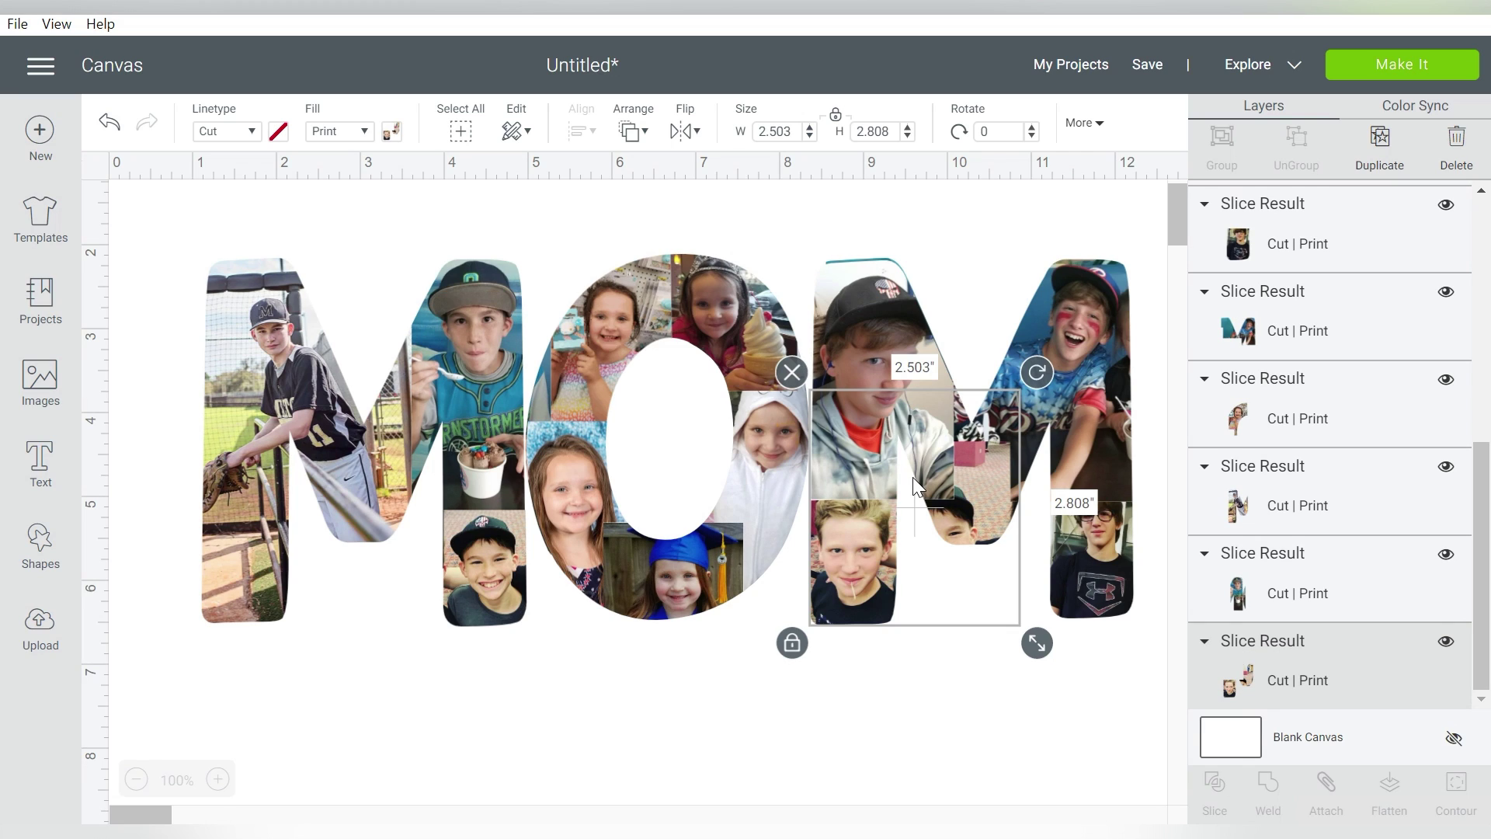
click(1061, 304)
click(633, 132)
click(654, 257)
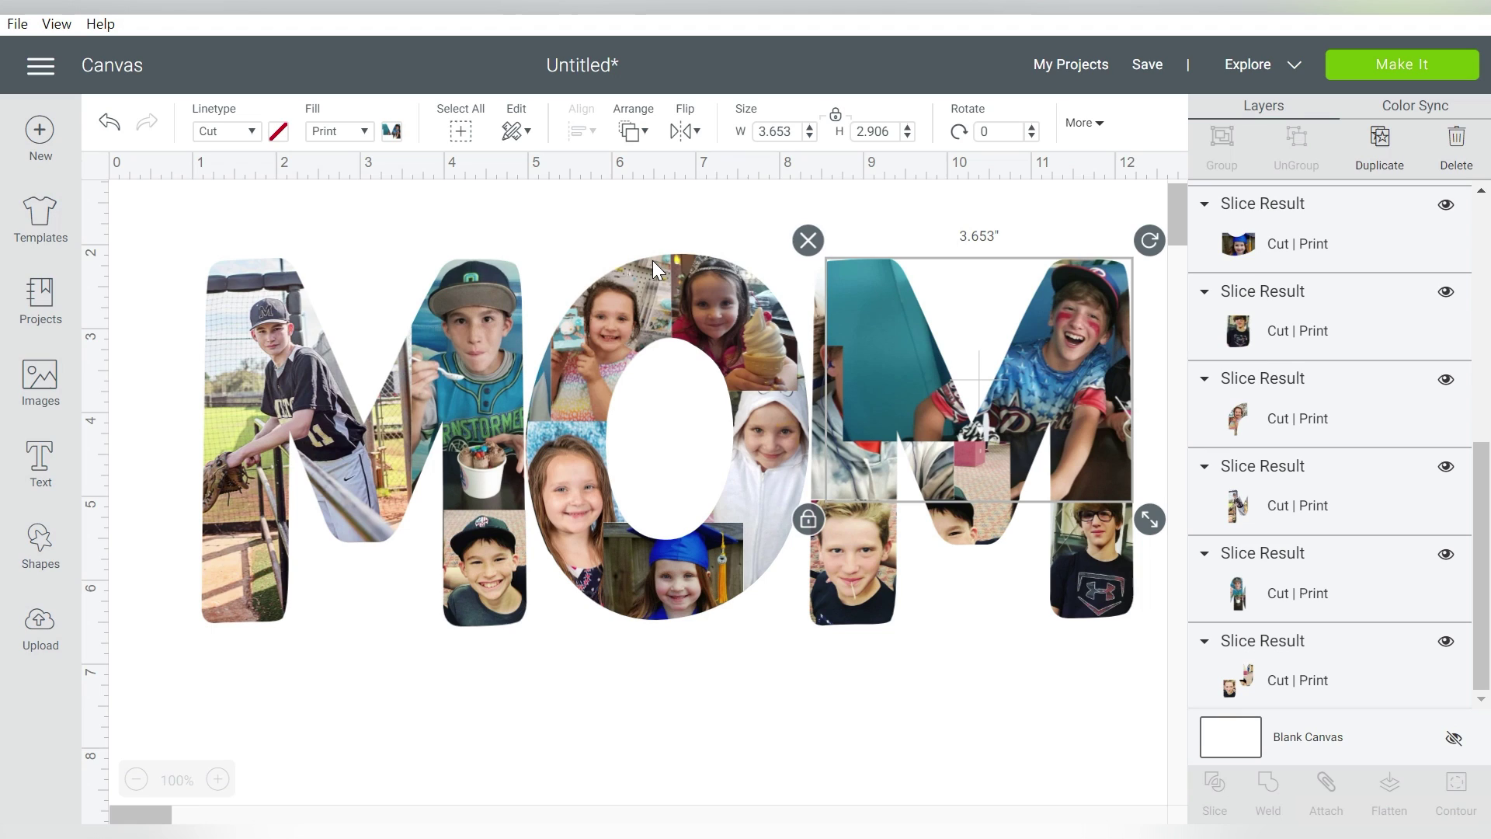
click(652, 259)
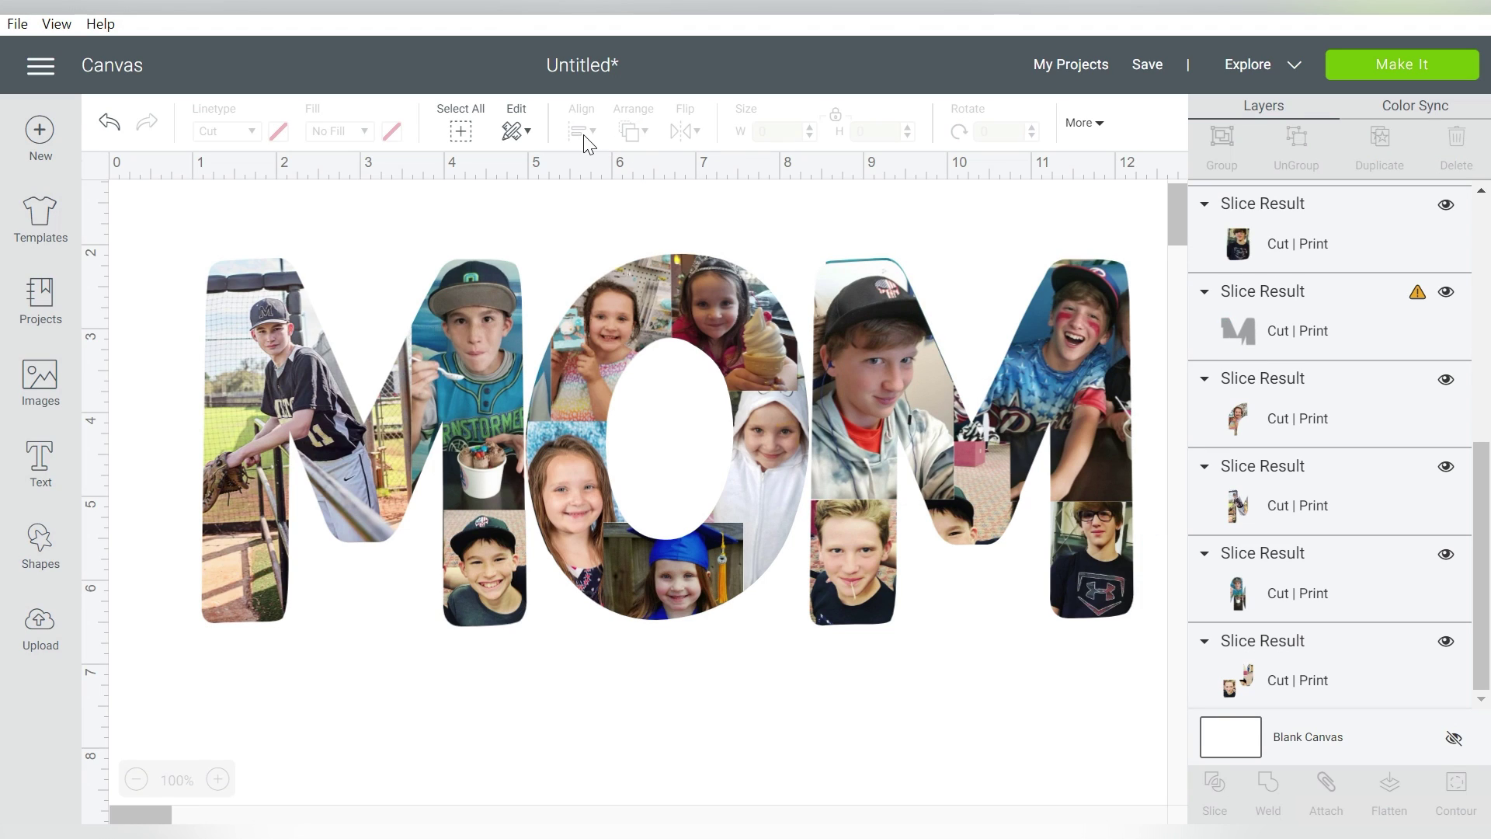
Step: Send the face-paint boy's piece in the last M to the front, followed by the gray-hoodie boy's piece on top of it
click(1083, 281)
click(633, 132)
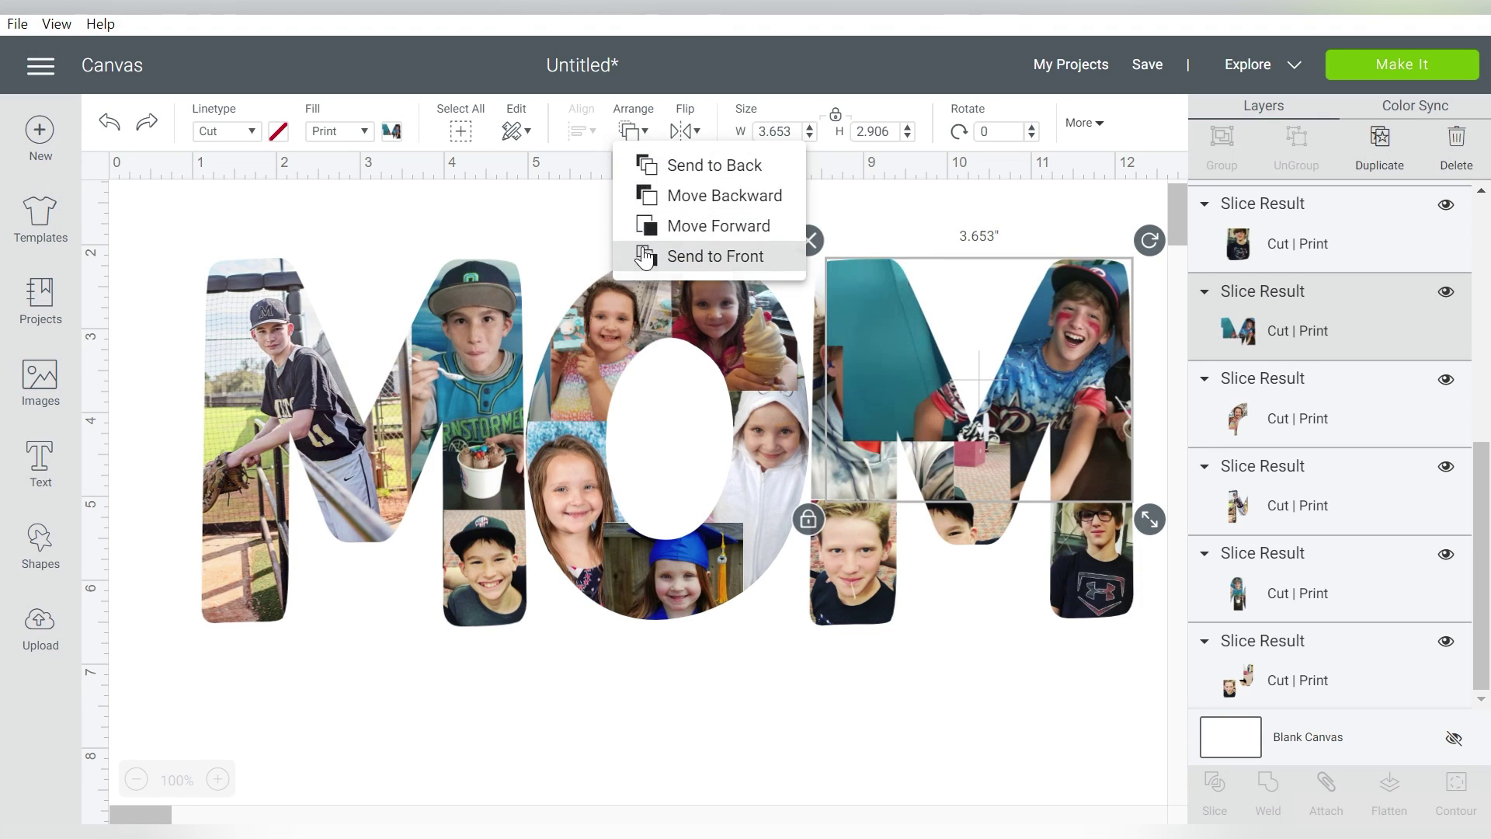
click(654, 255)
scroll(1243, 435, up, 3)
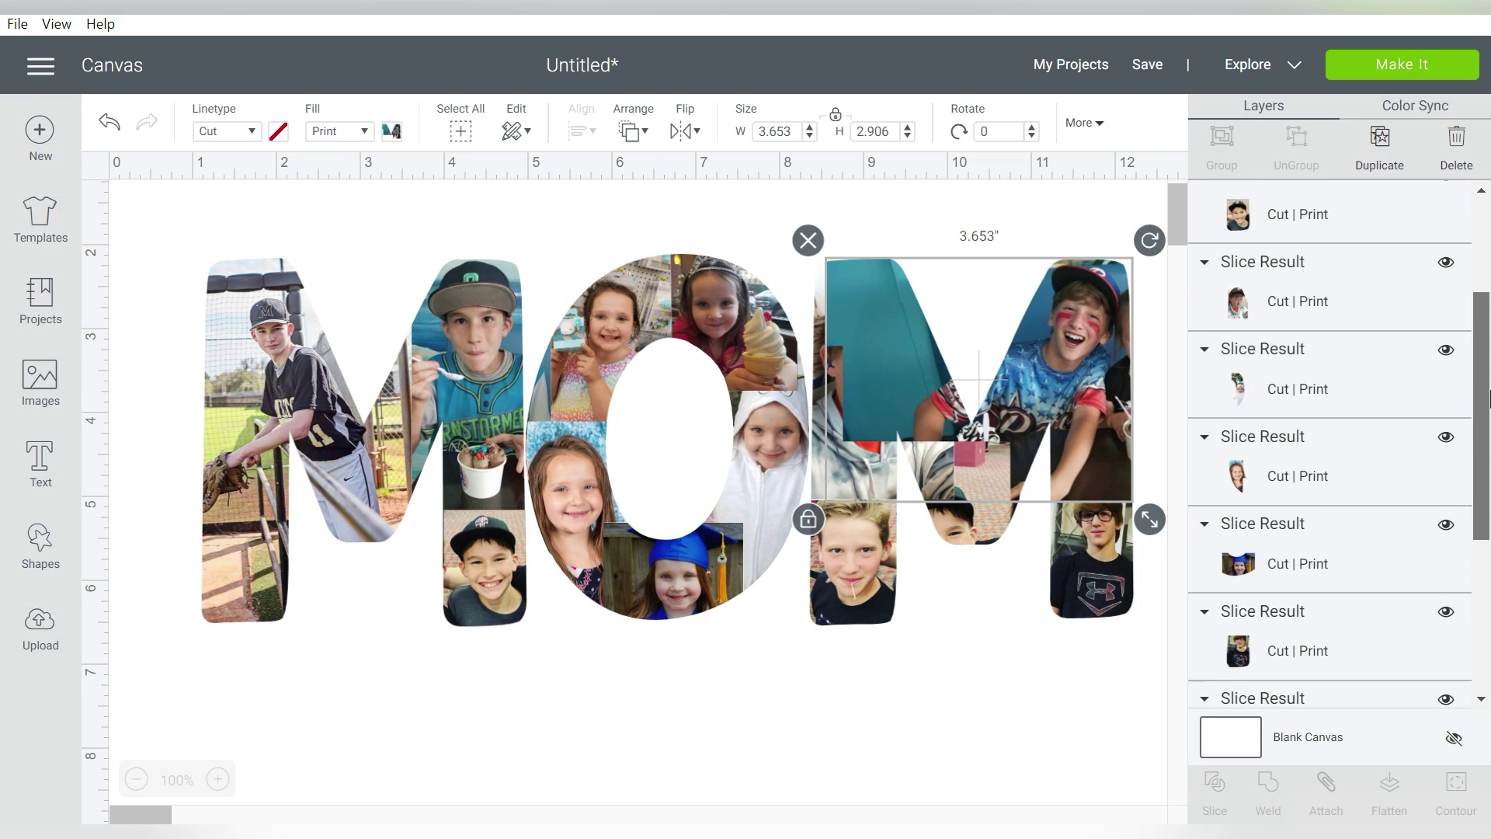
click(1282, 323)
click(633, 132)
click(649, 160)
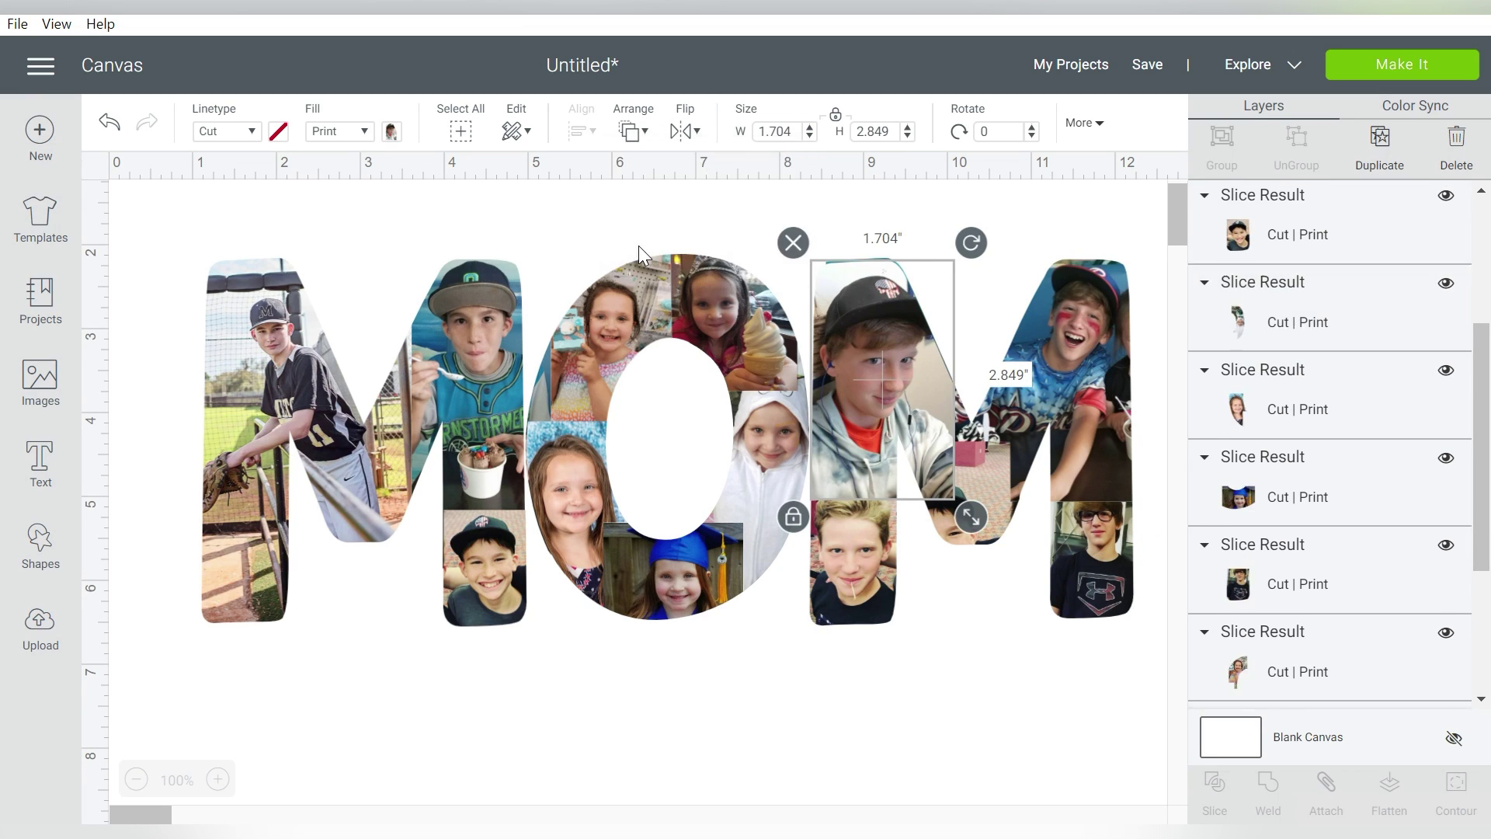
Step: Select all the photo pieces forming the word MOM and flatten them into one printable image
click(1063, 595)
click(1041, 684)
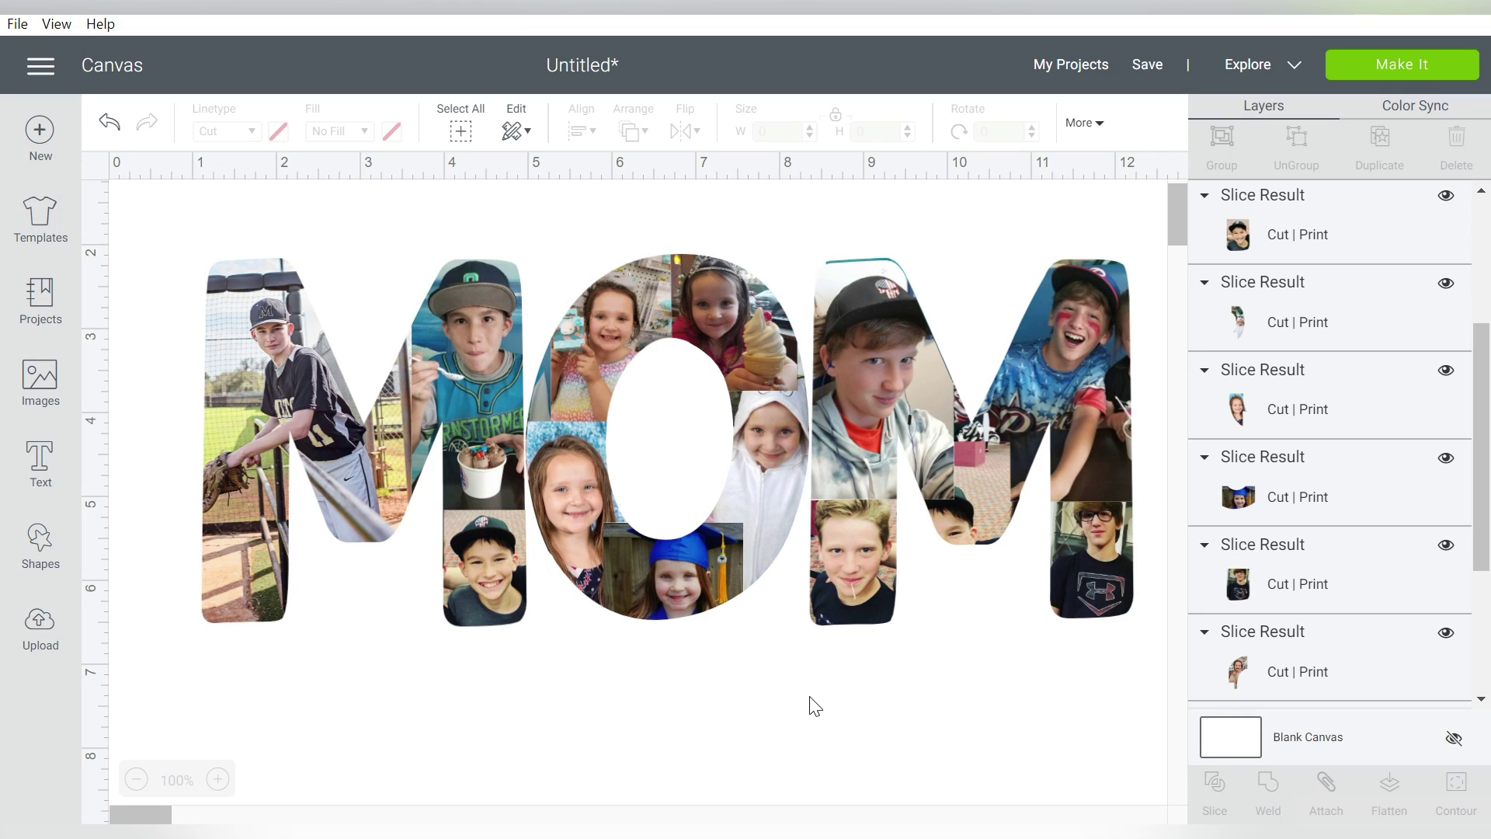
drag(150, 218, 1156, 691)
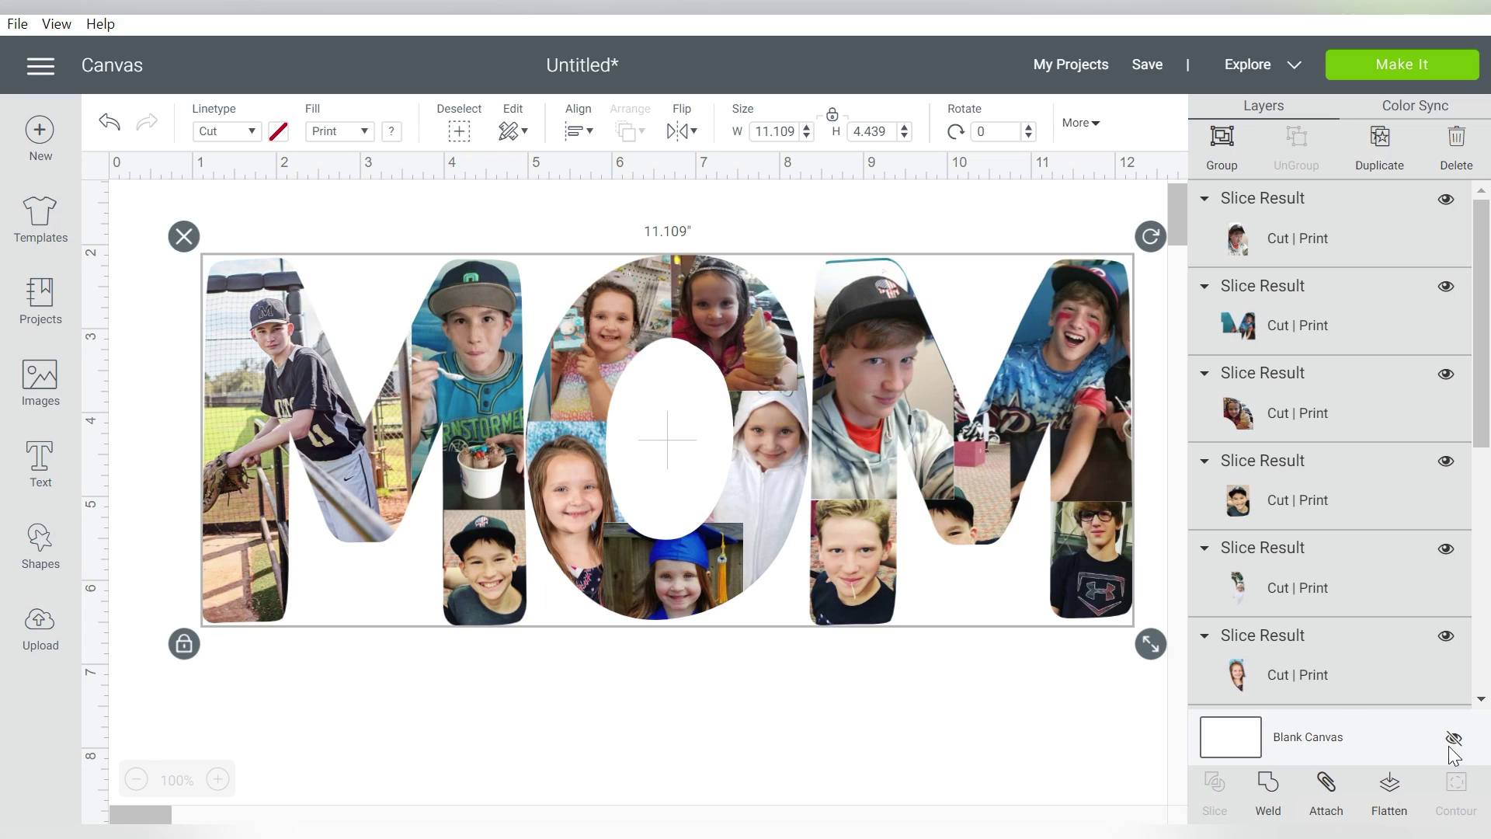
click(1390, 786)
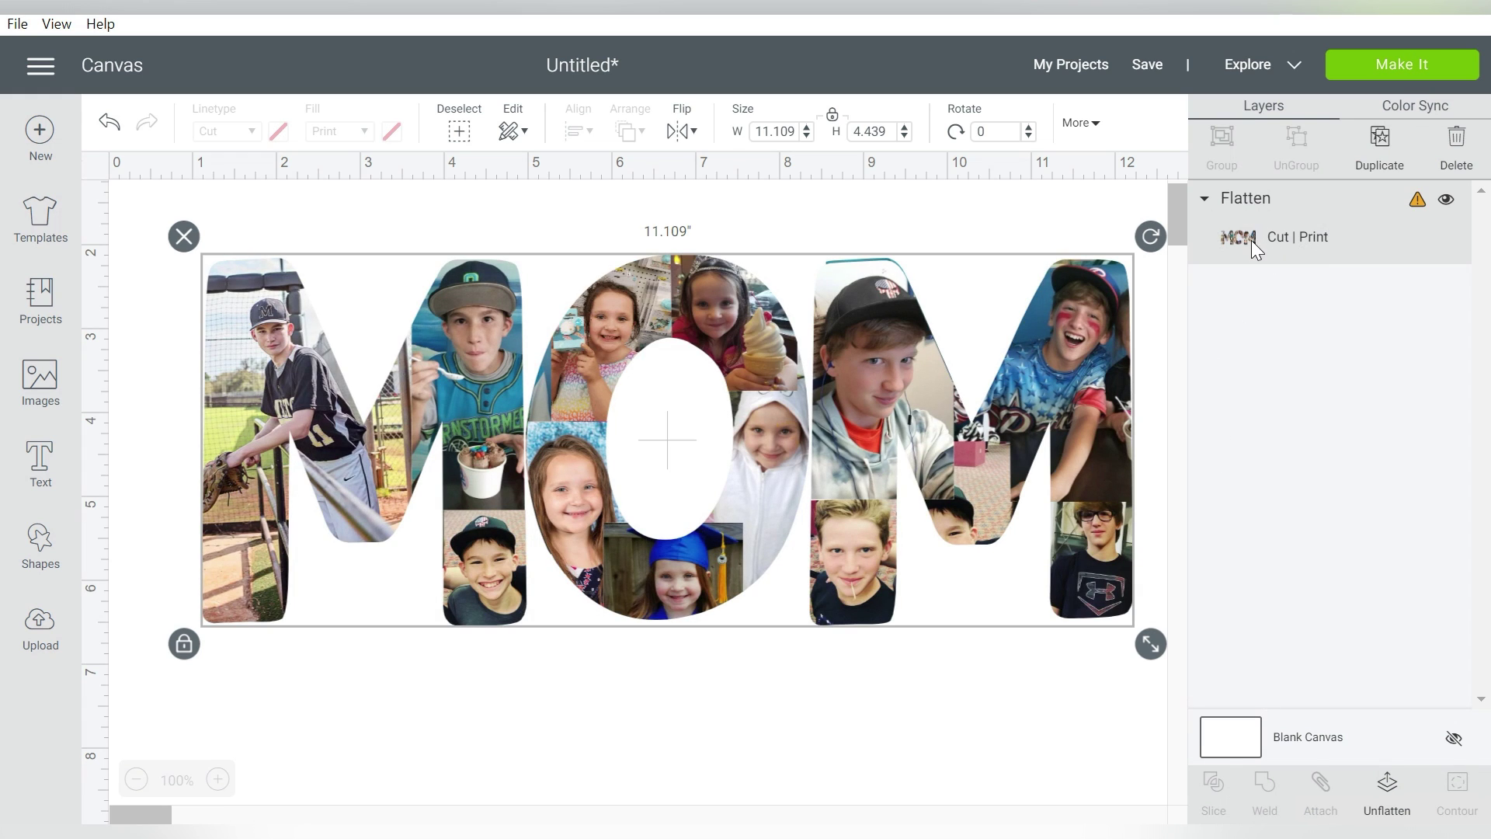
Step: Resize the flattened MOM collage to a width of 9.25 inches
drag(1150, 644, 704, 466)
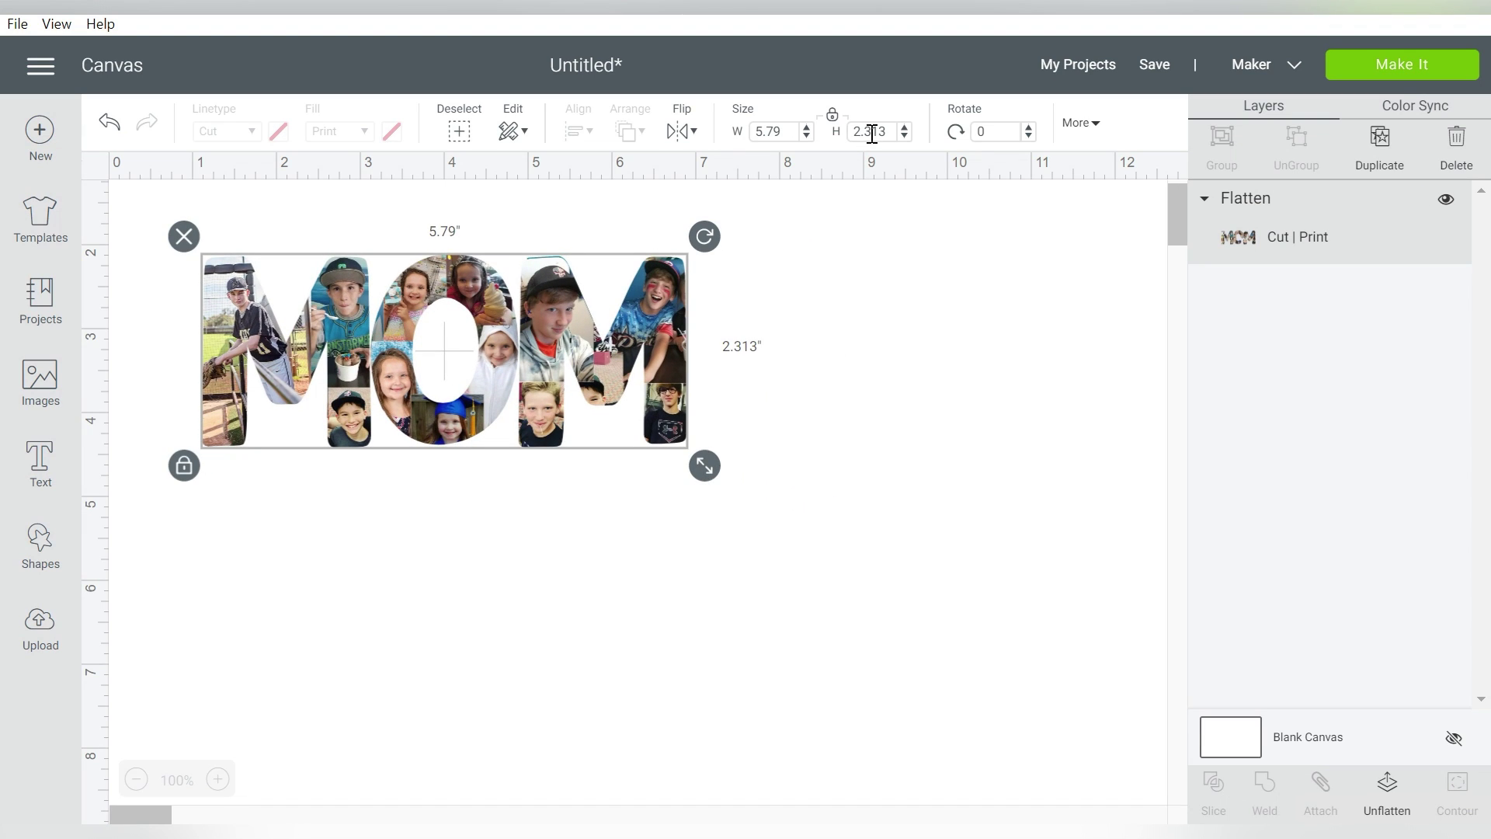
click(791, 134)
text(9.25)
key(Return)
Step: Send the collage to the mat preparation screen and check its print-then-cut layout on the letter-size sheet
click(1370, 66)
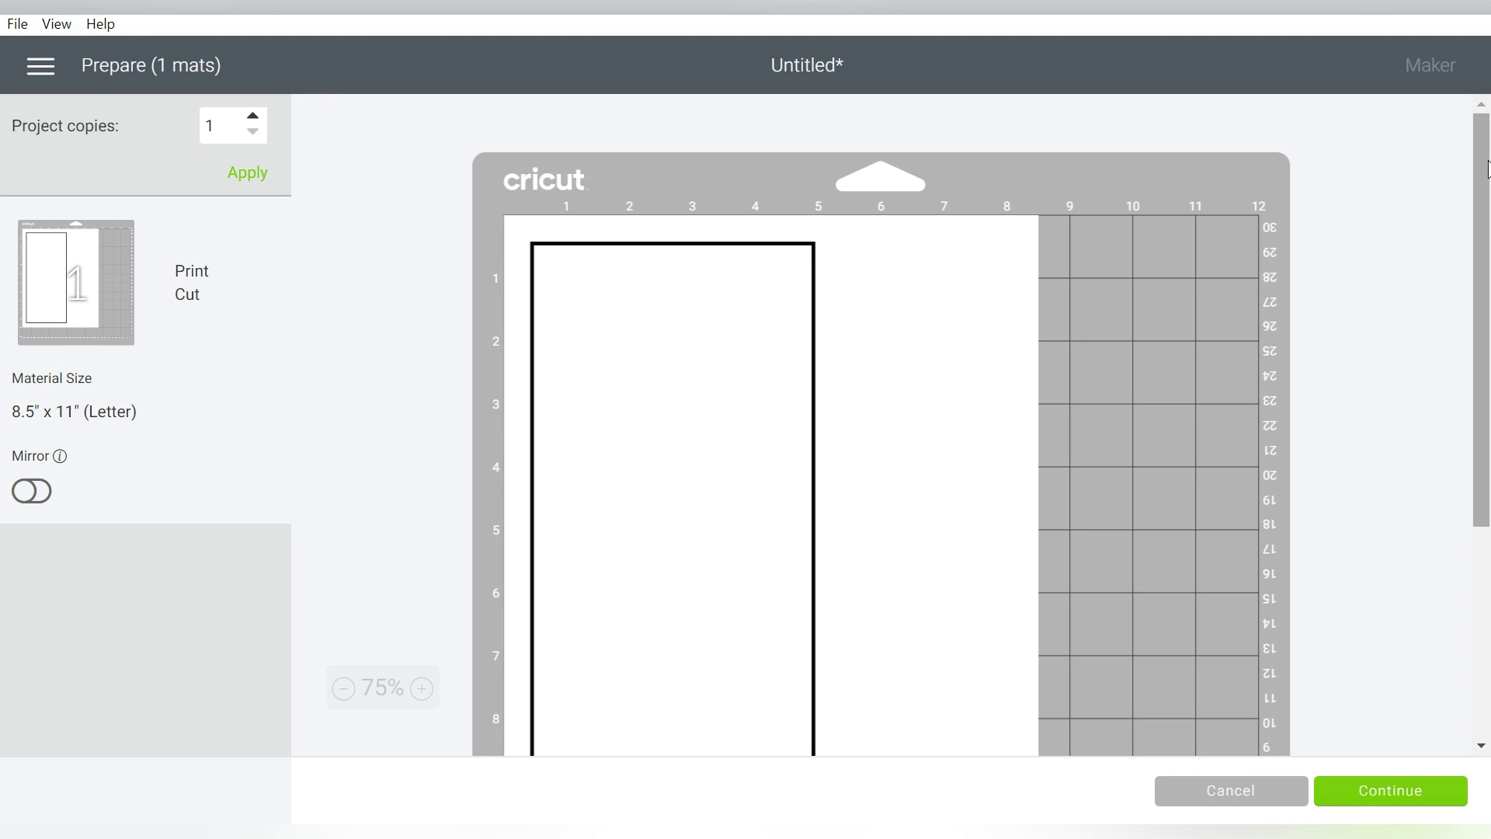
drag(1485, 159, 1485, 250)
scroll(1485, 245, up, 1)
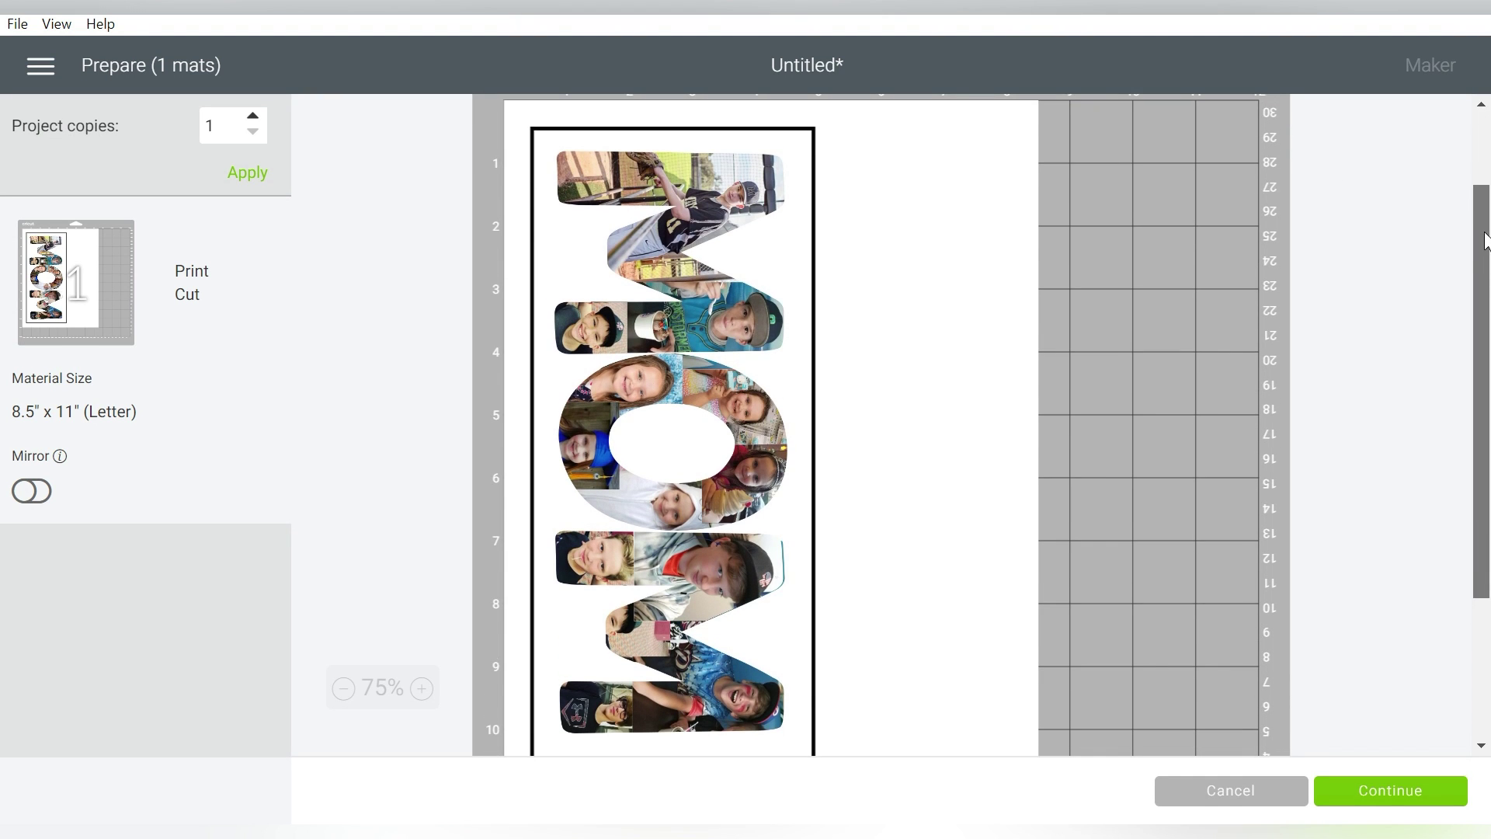